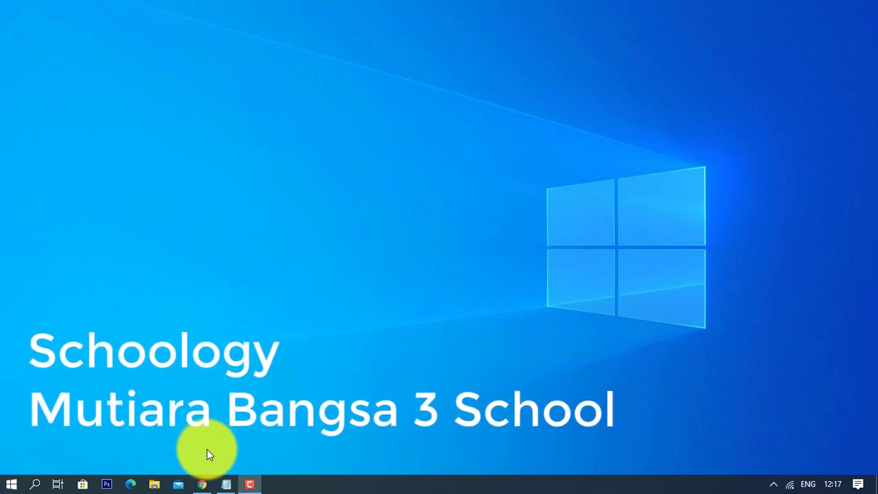
- Bring up schoology.com in Chrome and start signing up as an Instructor
{"action": "left_click", "coordinate": [204, 487]}
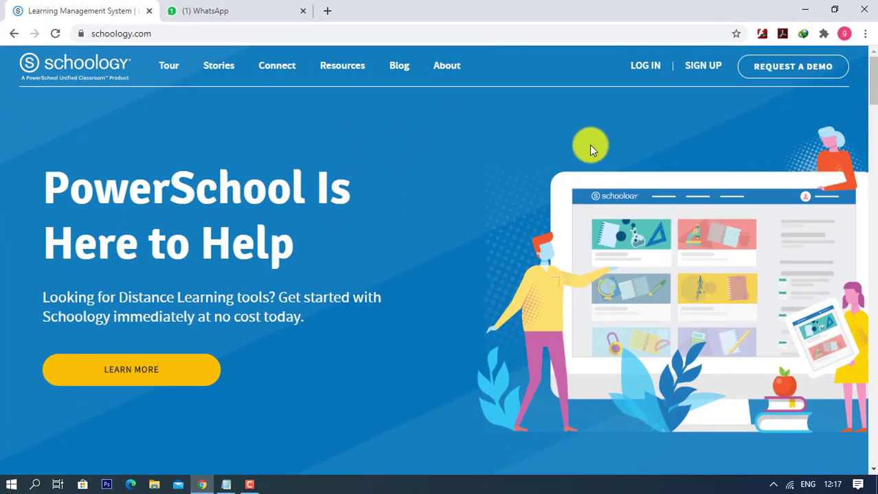
{"action": "mouse_move", "coordinate": [700, 73]}
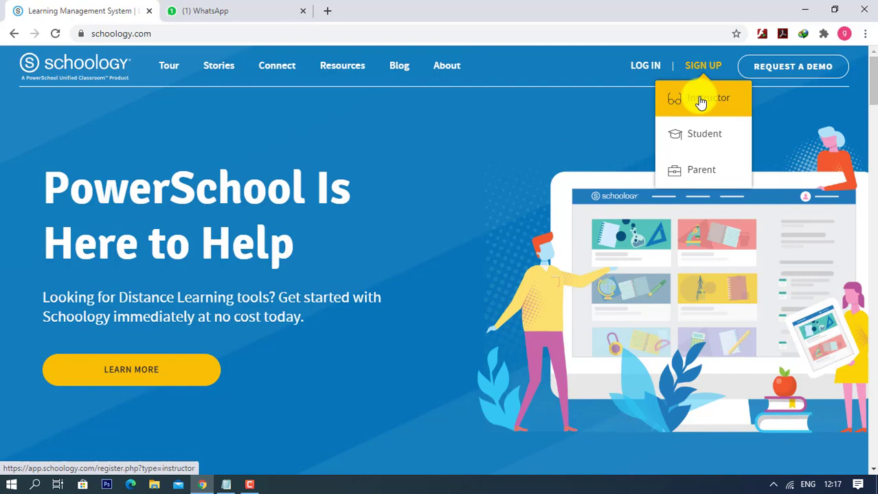
{"action": "left_click", "coordinate": [701, 102]}
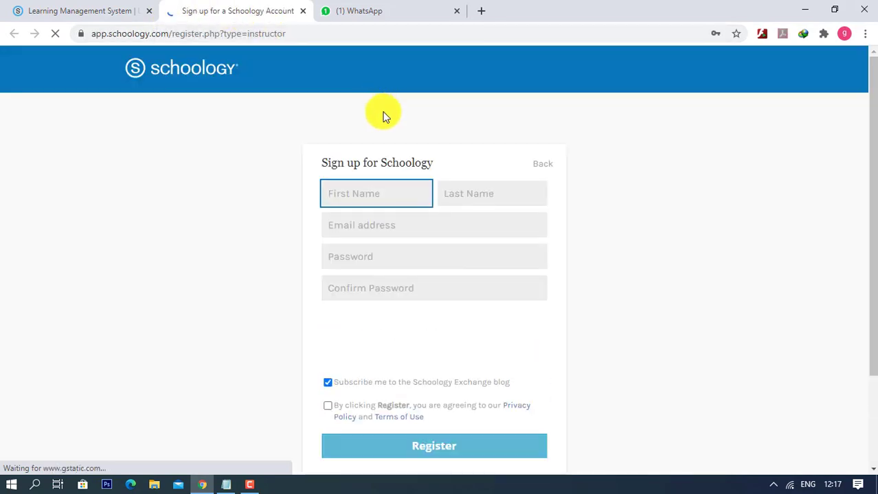
- Enter the teacher's first and last name in capital letters
{"action": "left_click", "coordinate": [378, 192]}
{"action": "left_click", "coordinate": [452, 138]}
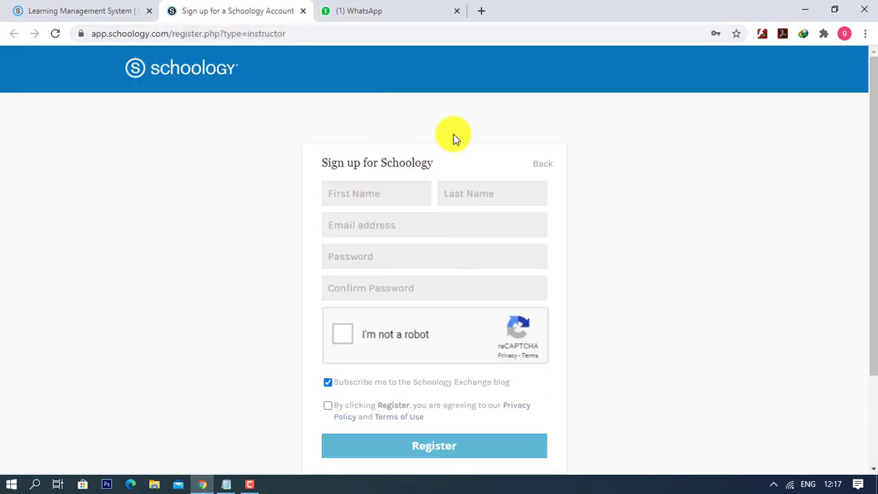
{"action": "left_click", "coordinate": [468, 198]}
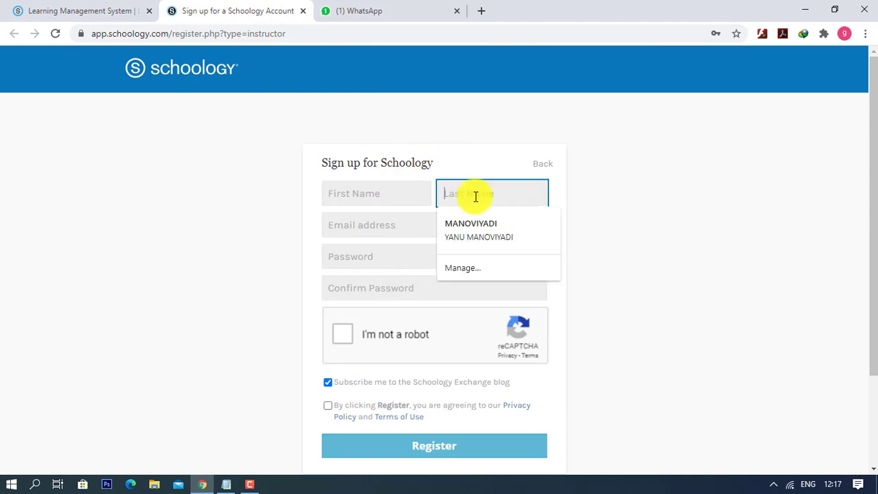
{"action": "left_click", "coordinate": [372, 193]}
{"action": "left_click", "coordinate": [373, 193]}
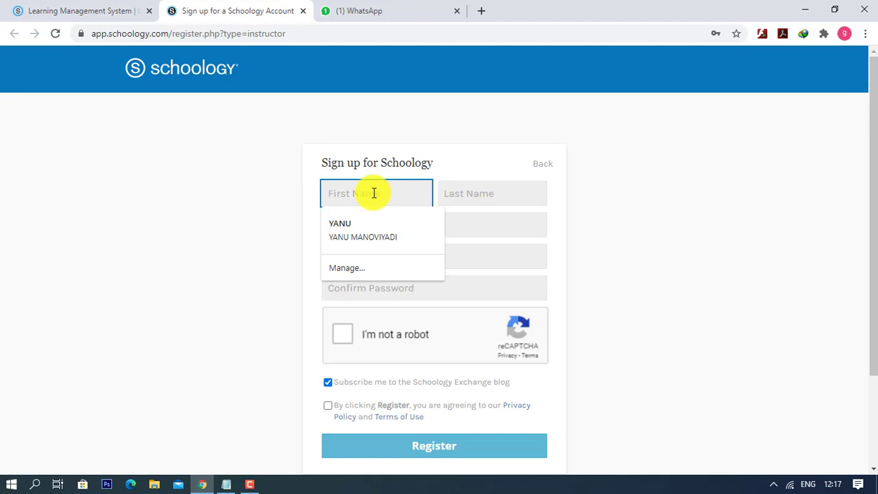
{"action": "key", "text": "Caps_Lock"}
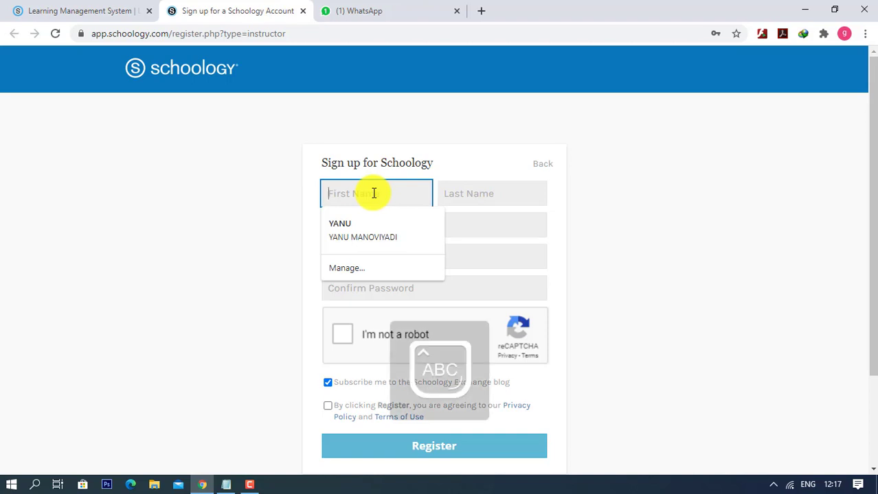
{"action": "key", "text": "Tab"}
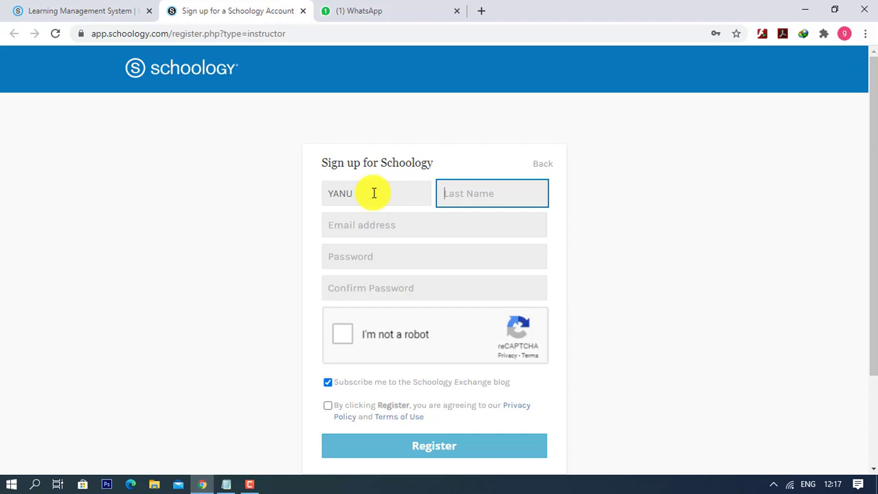
- Copy the account e-mail address from the Notepad notes into the Email field
{"action": "left_click", "coordinate": [403, 223]}
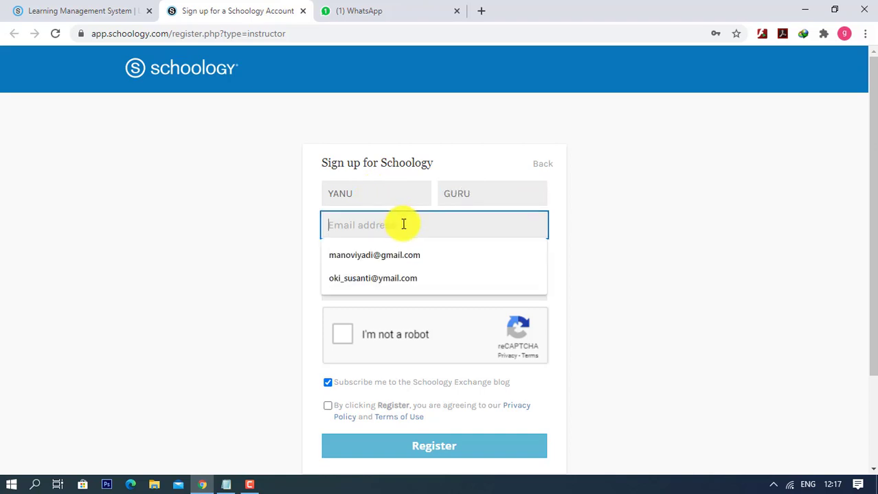
{"action": "left_click", "coordinate": [276, 226]}
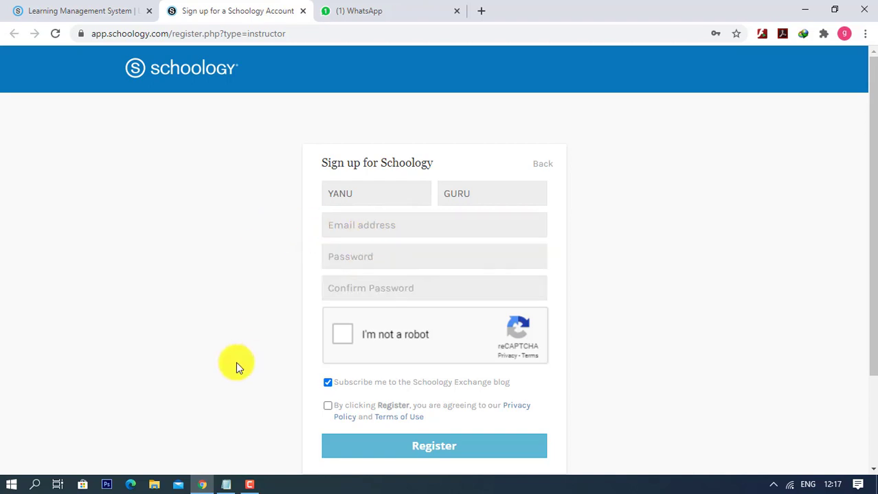
{"action": "left_click", "coordinate": [226, 485]}
{"action": "left_click", "coordinate": [532, 304]}
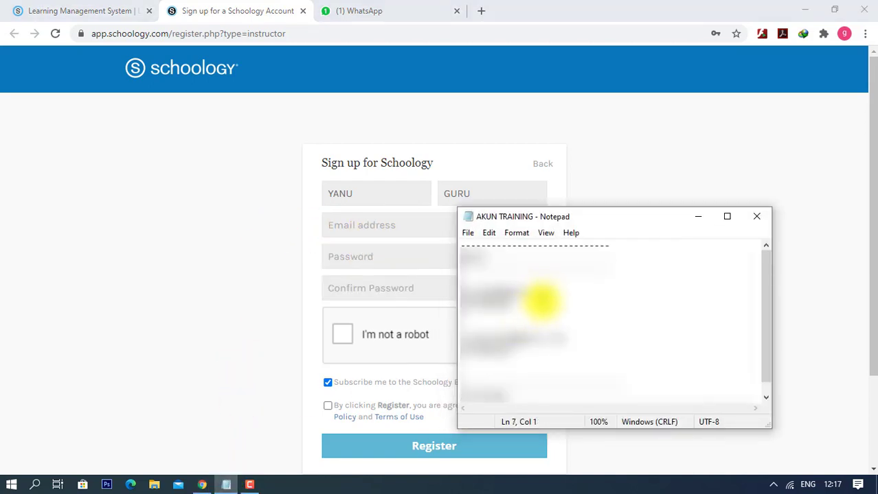
{"action": "left_click_drag", "start_coordinate": [546, 291], "coordinate": [468, 291]}
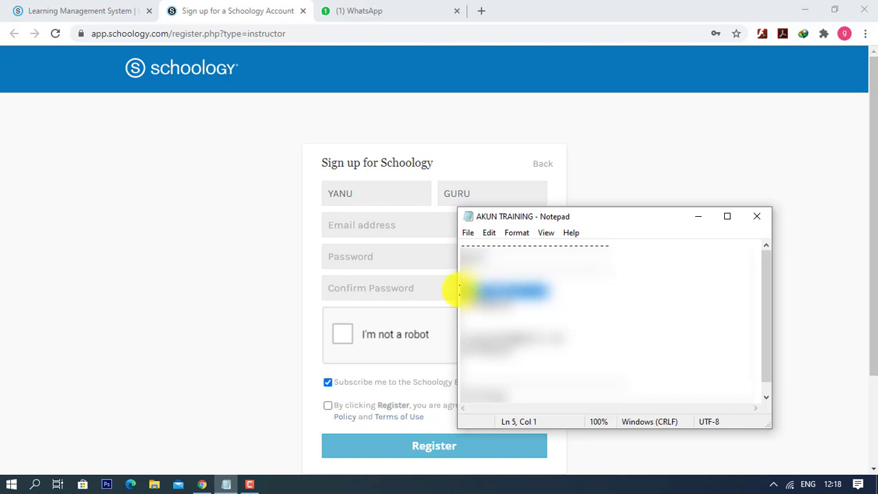
{"action": "left_click", "coordinate": [377, 226]}
{"action": "key", "text": "ctrl+v"}
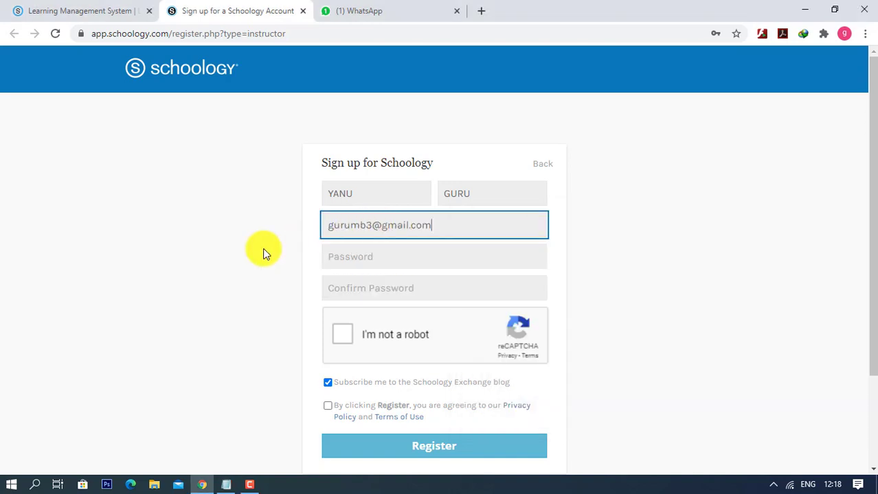
- Copy the account password from the notes into both password fields and tick I'm not a robot
{"action": "left_click", "coordinate": [250, 484]}
{"action": "left_click", "coordinate": [227, 484]}
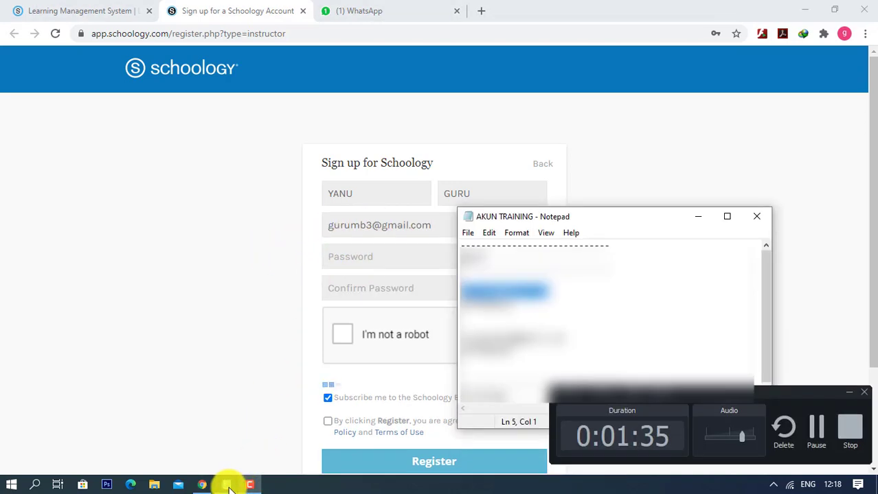
{"action": "left_click", "coordinate": [250, 485]}
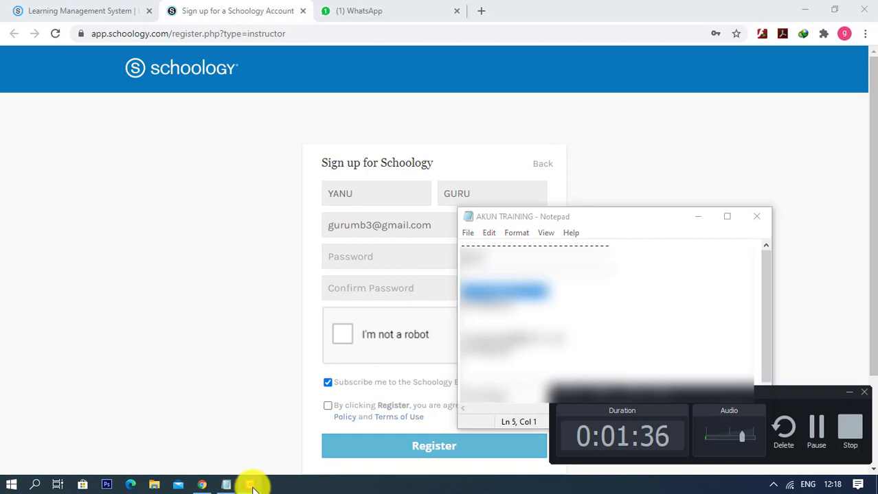
{"action": "left_click", "coordinate": [849, 392]}
{"action": "left_click", "coordinate": [525, 316]}
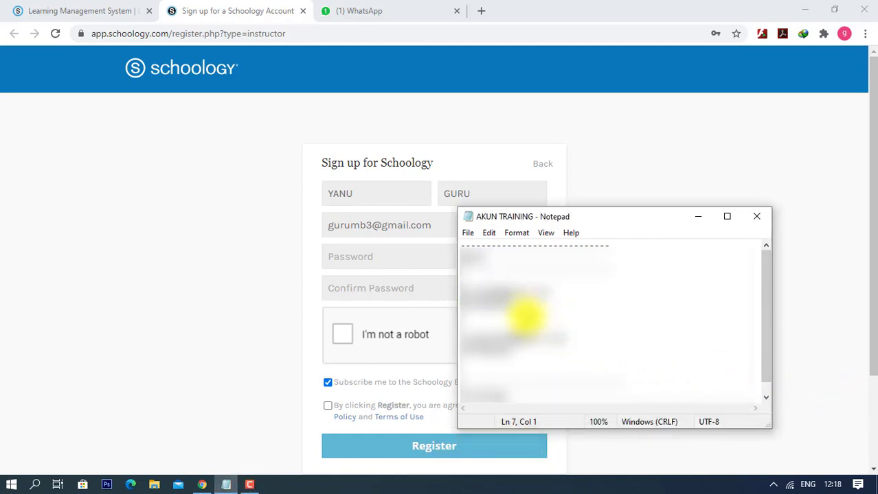
{"action": "left_click_drag", "start_coordinate": [511, 300], "coordinate": [462, 306]}
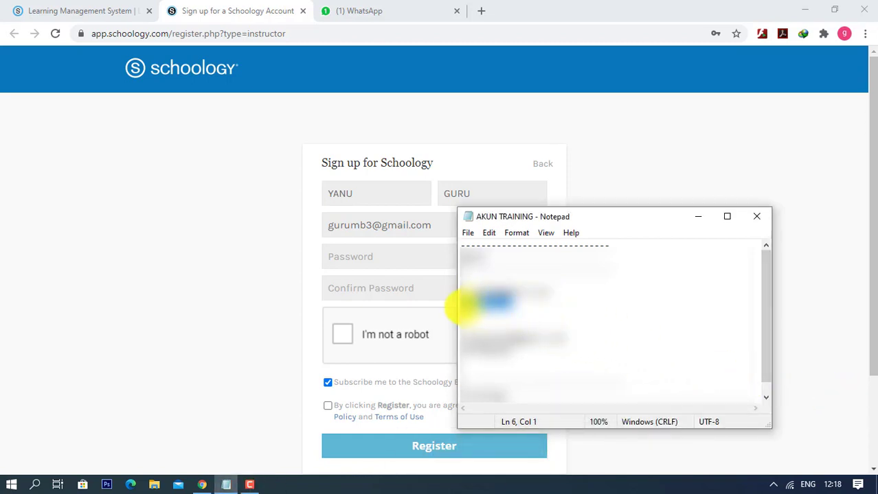
{"action": "left_click", "coordinate": [395, 254]}
{"action": "key", "text": "ctrl+v"}
{"action": "left_click", "coordinate": [386, 288]}
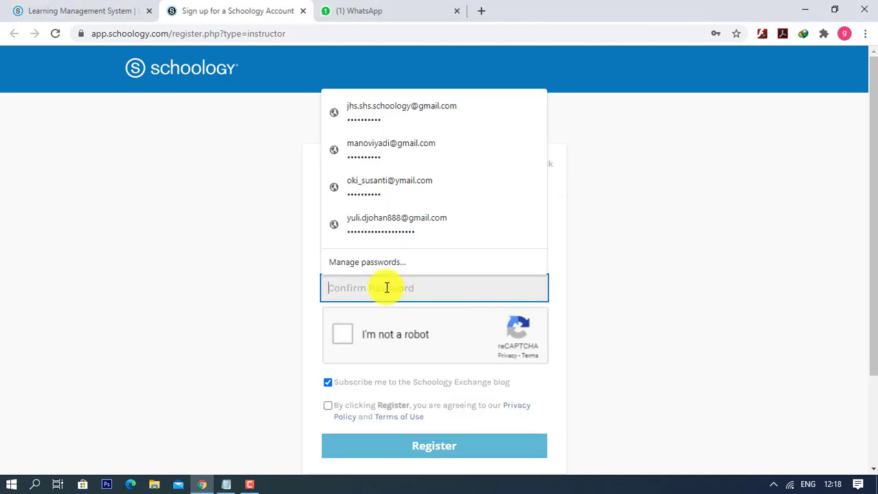
{"action": "key", "text": "ctrl+v"}
{"action": "left_click", "coordinate": [347, 337]}
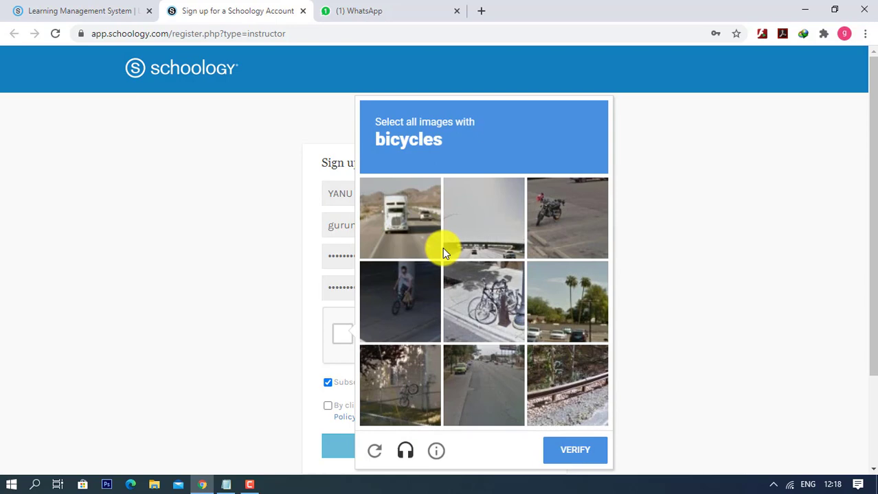
- Select the three bicycle images to pass reCAPTCHA, accept the Privacy Policy and Terms, and register
{"action": "left_click", "coordinate": [474, 288]}
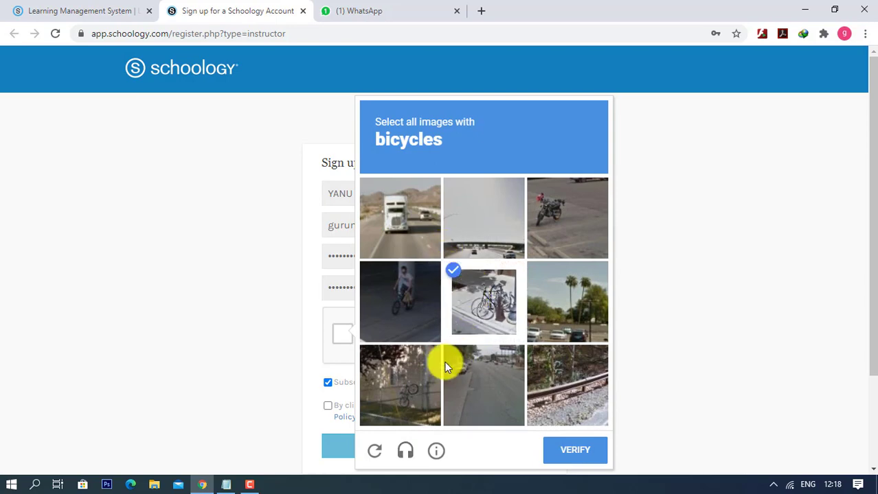
{"action": "left_click", "coordinate": [385, 392]}
{"action": "left_click", "coordinate": [426, 320]}
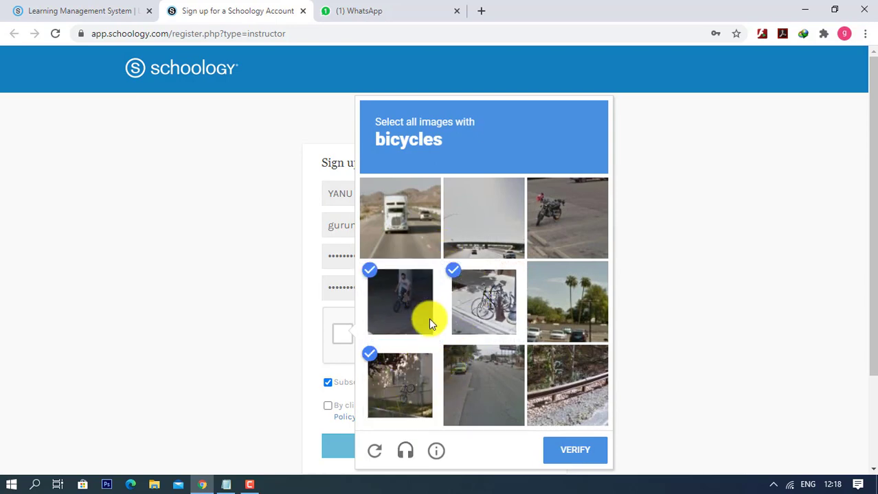
{"action": "left_click", "coordinate": [589, 453]}
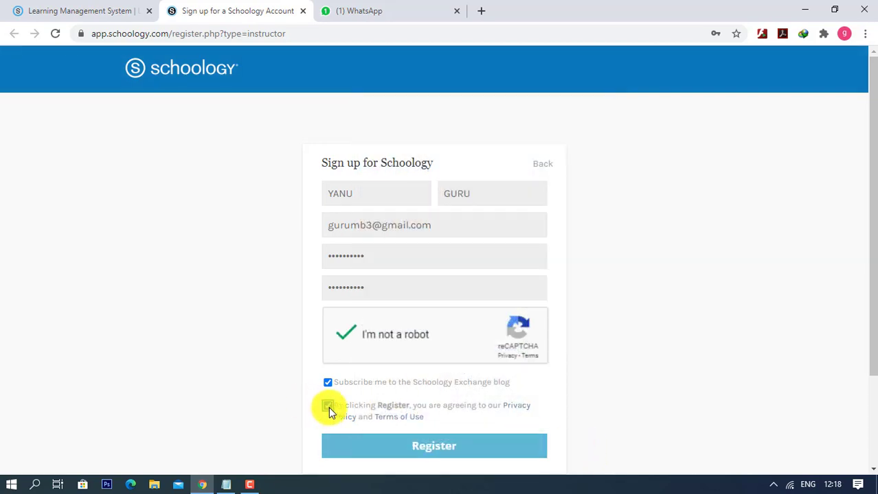
{"action": "left_click", "coordinate": [329, 407]}
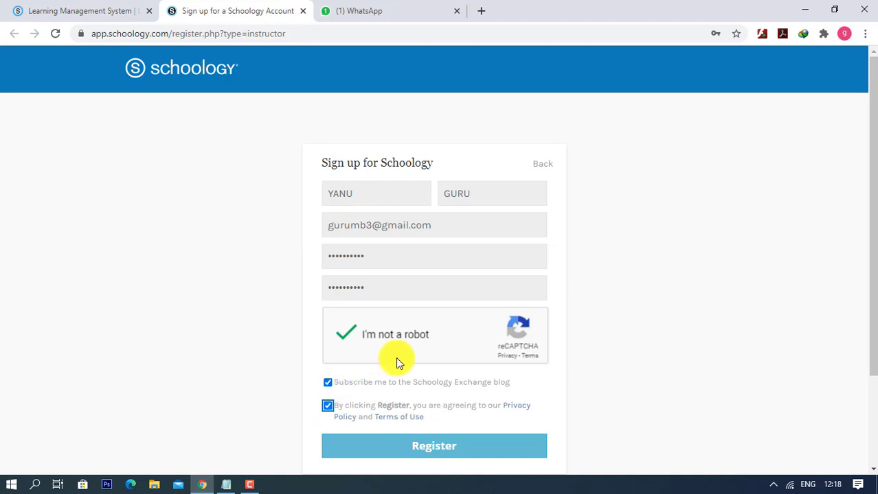
{"action": "left_click", "coordinate": [443, 450]}
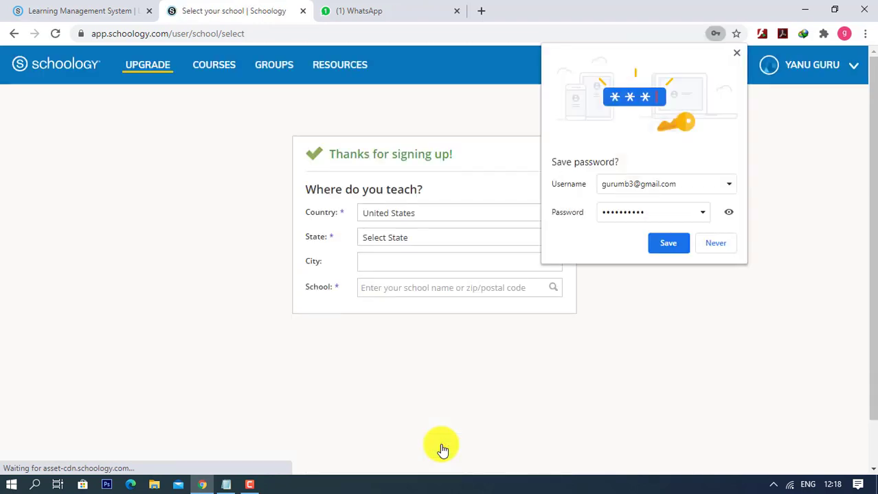
- Decline the browser's password save and choose Indonesia as the country
{"action": "left_click", "coordinate": [715, 244]}
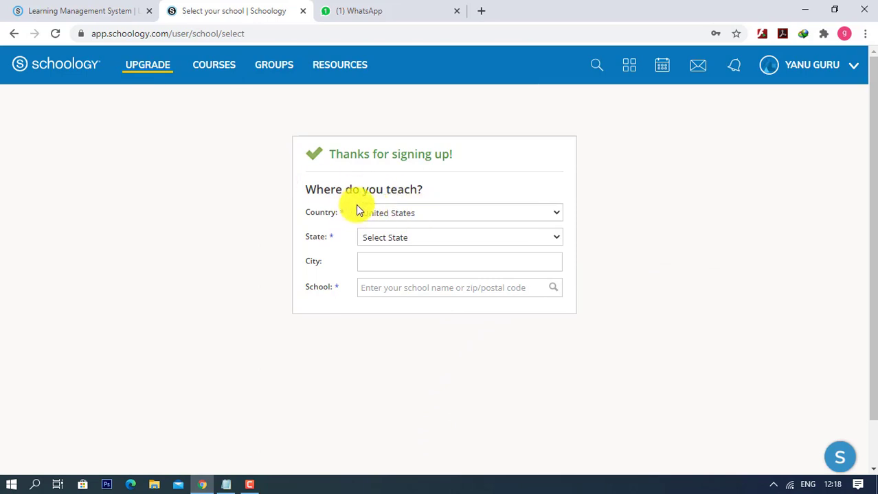
{"action": "left_click", "coordinate": [441, 213]}
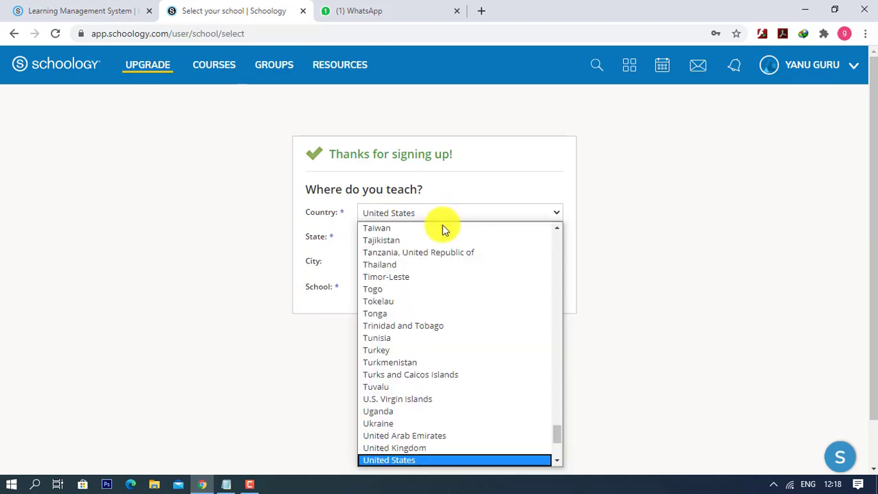
{"action": "scroll", "coordinate": [427, 267], "scroll_direction": "up", "scroll_amount": 1}
{"action": "scroll", "coordinate": [426, 282], "scroll_direction": "up", "scroll_amount": 6}
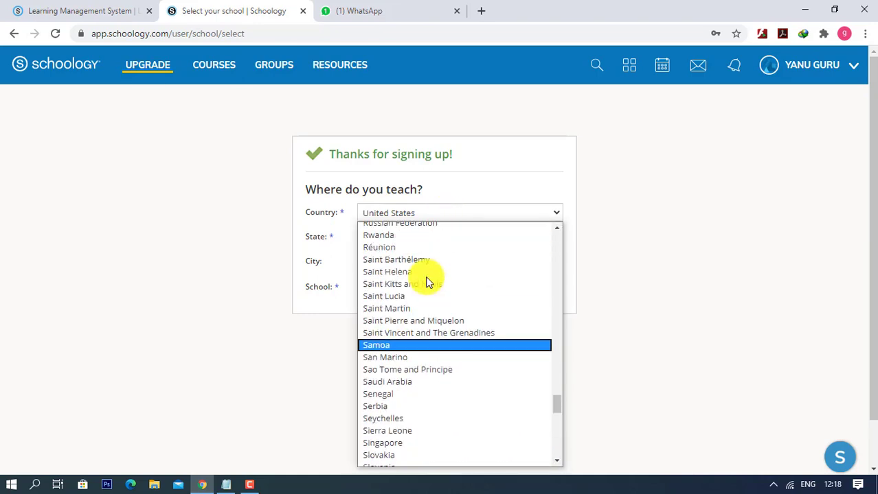
{"action": "key", "text": "i"}
{"action": "left_click", "coordinate": [402, 253]}
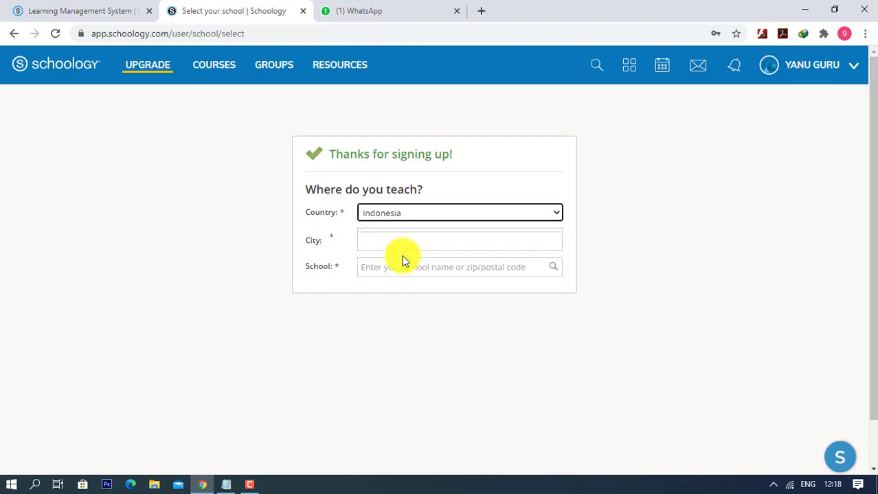
- Enter JAKARTA BARAT as the city and search schools for 'MUTIARAA BANGSA 3'
{"action": "left_click", "coordinate": [402, 240]}
{"action": "left_click", "coordinate": [406, 269]}
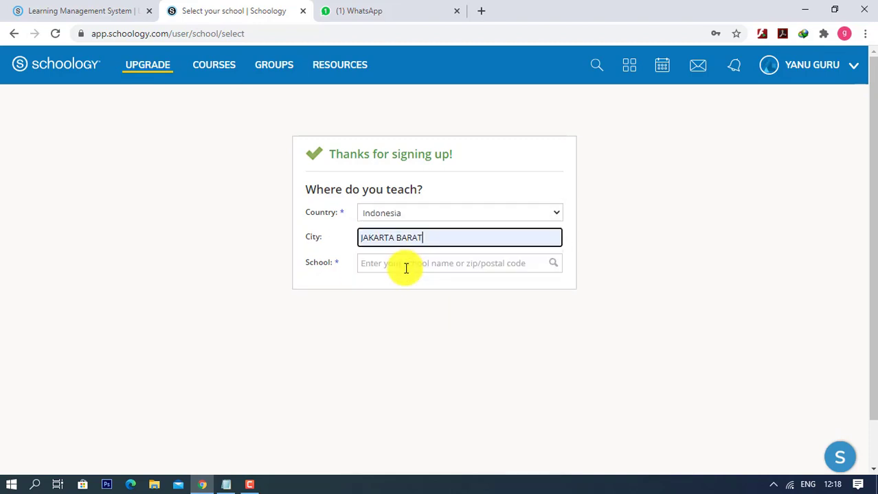
{"action": "left_click", "coordinate": [412, 268]}
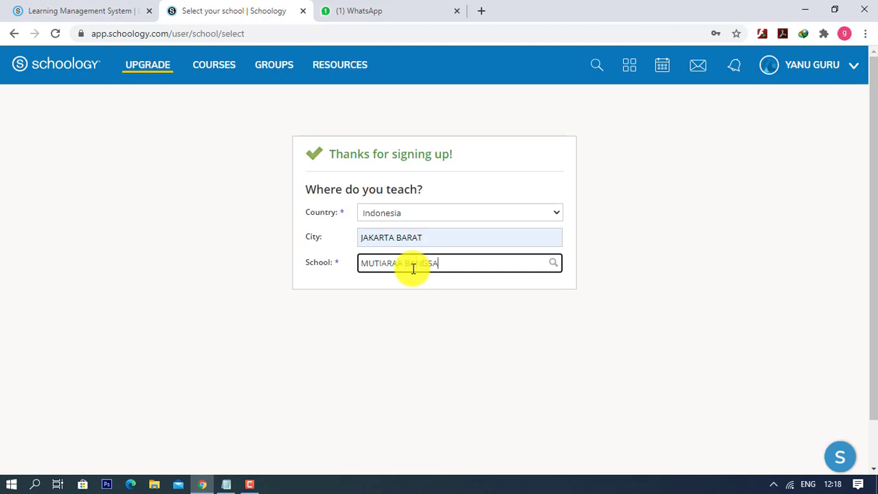
{"action": "left_click", "coordinate": [552, 267]}
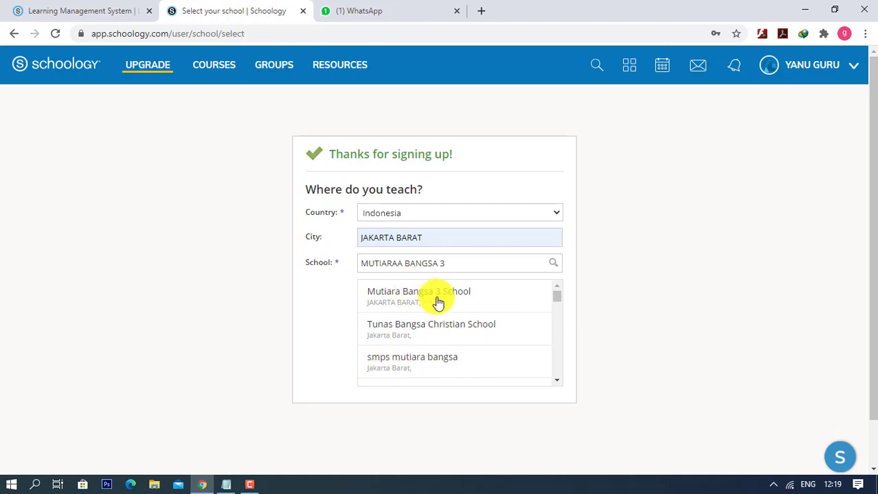
- Pick 'smps mutiara bangsa' from the results and confirm it as the school
{"action": "left_click", "coordinate": [396, 366]}
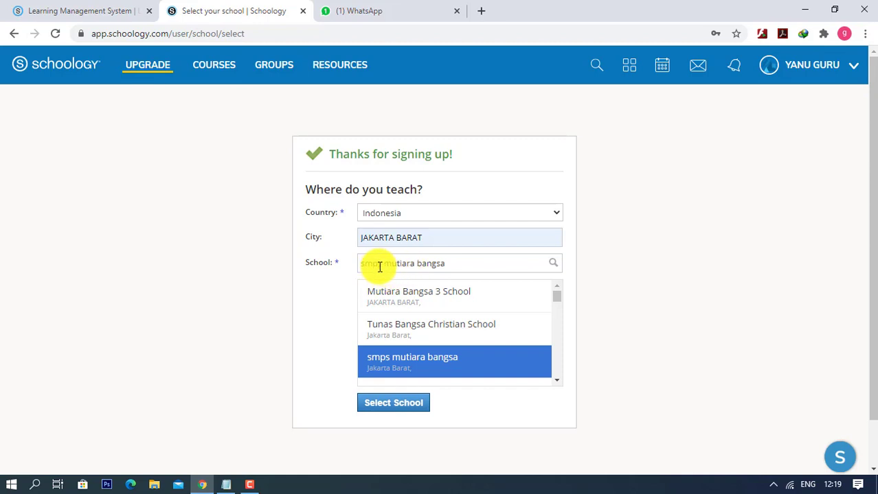
{"action": "left_click", "coordinate": [397, 411]}
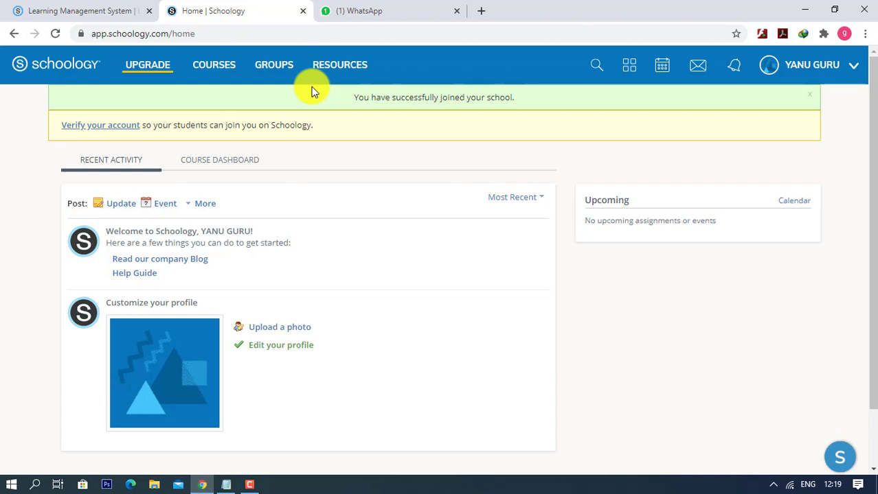
- Close the WhatsApp tab and show the Courses panel, which lists no enrolled courses
{"action": "left_click", "coordinate": [456, 11]}
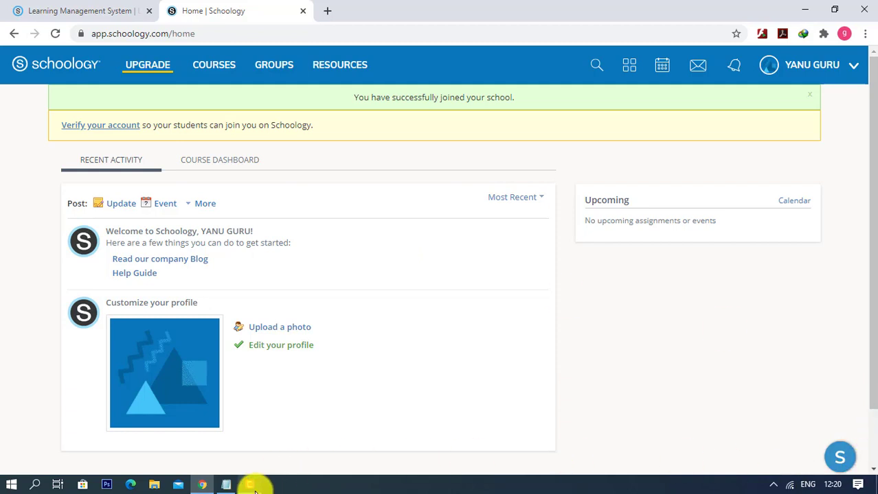
{"action": "mouse_move", "coordinate": [255, 492]}
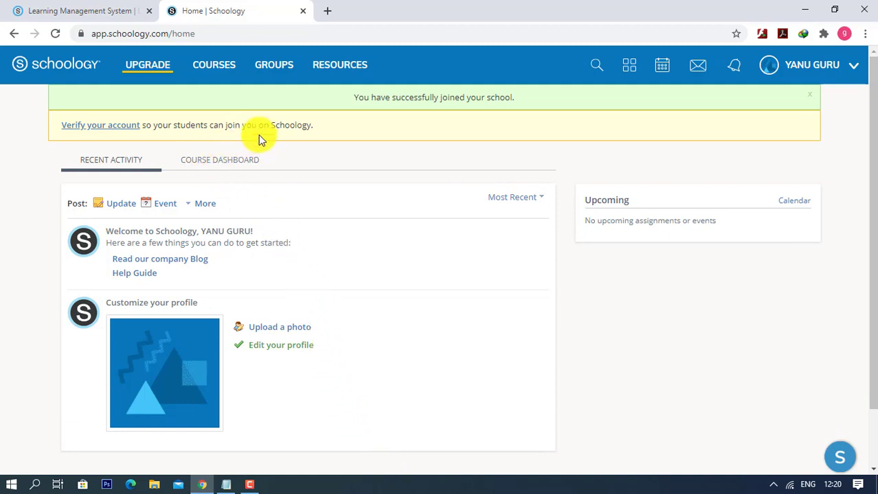
{"action": "left_click", "coordinate": [213, 72]}
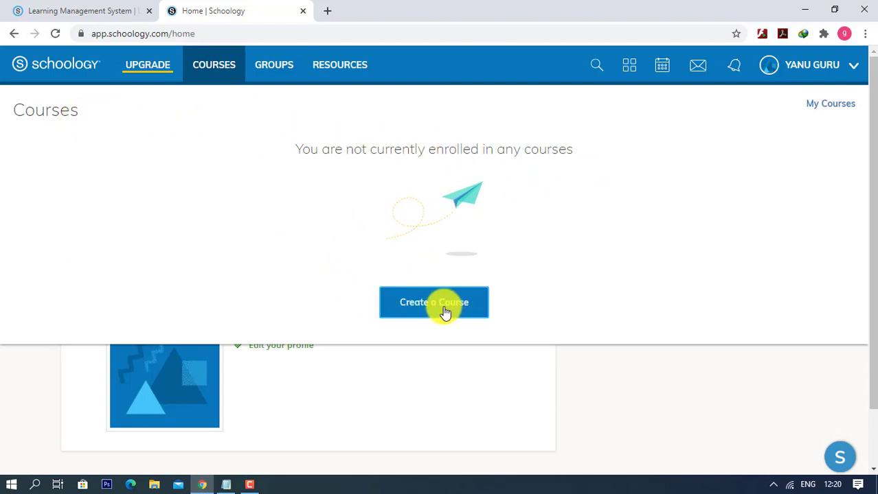
- Join a course with the saved JHS 7A access code and open the JHS 7A course
{"action": "left_click", "coordinate": [829, 106]}
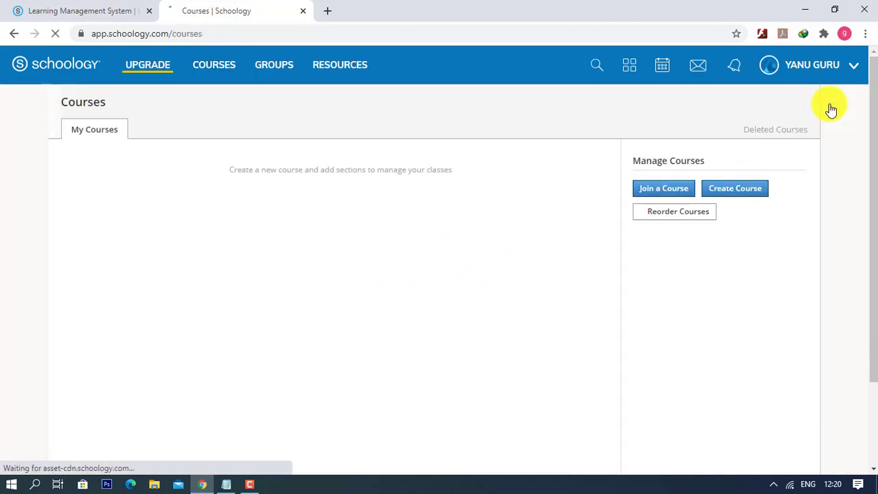
{"action": "left_click", "coordinate": [651, 194]}
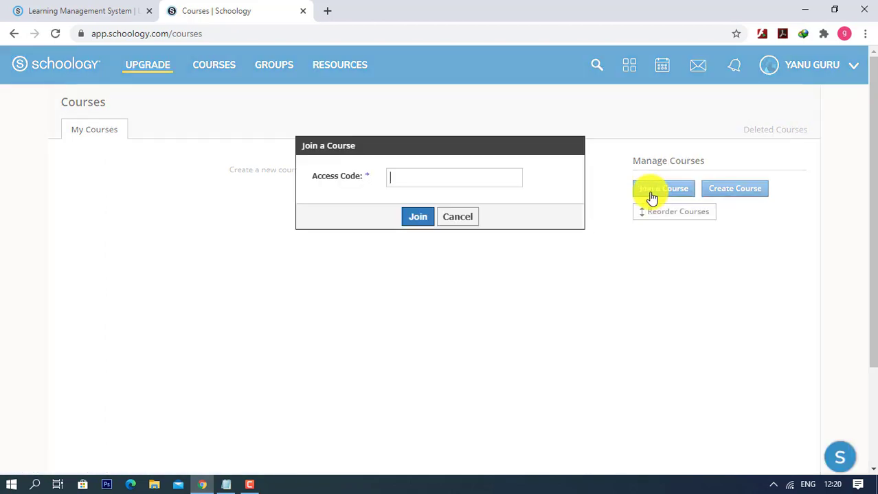
{"action": "left_click", "coordinate": [405, 181]}
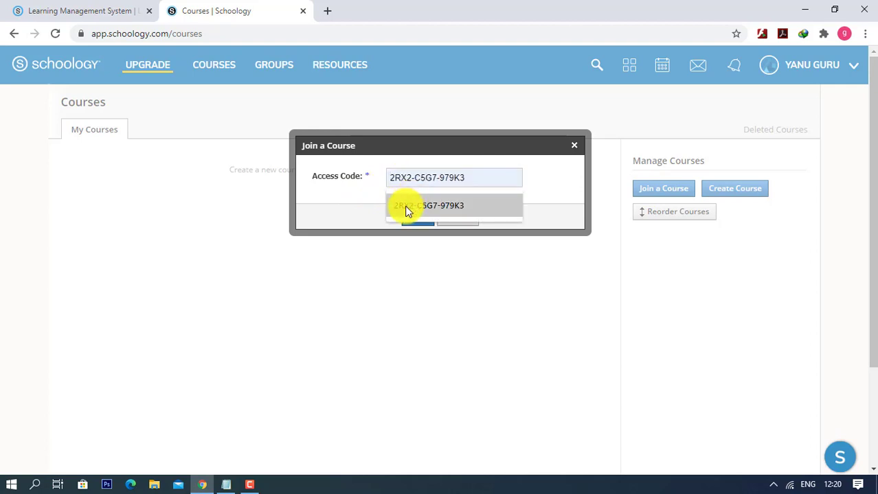
{"action": "left_click", "coordinate": [405, 211]}
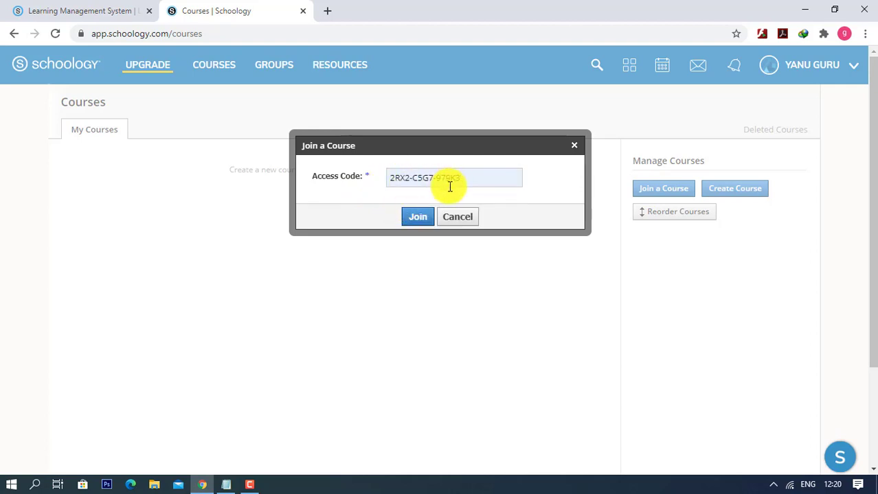
{"action": "left_click", "coordinate": [417, 217]}
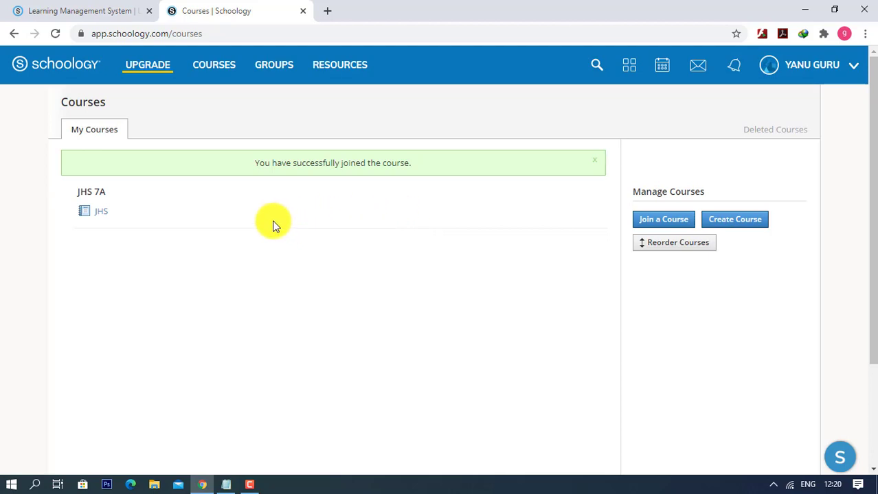
{"action": "left_click", "coordinate": [103, 218]}
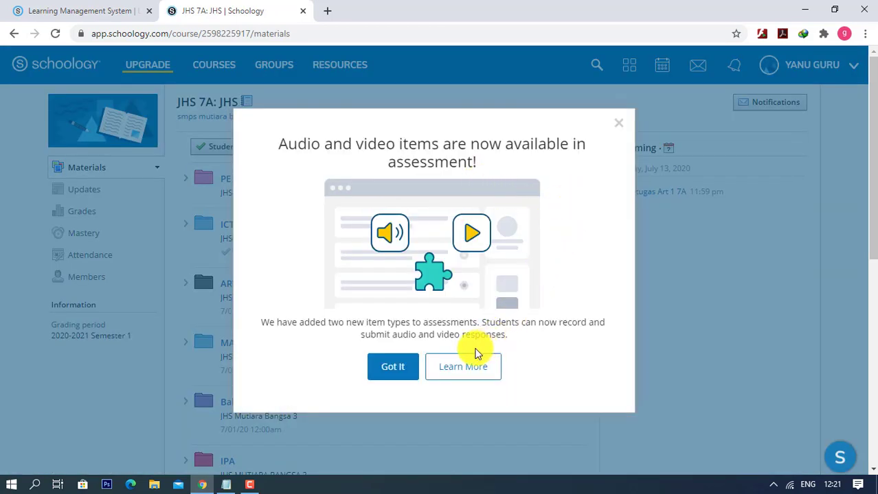
- Dismiss the 'Audio and video items' announcement and scroll through the JHS 7A subject folders
{"action": "left_click", "coordinate": [619, 124]}
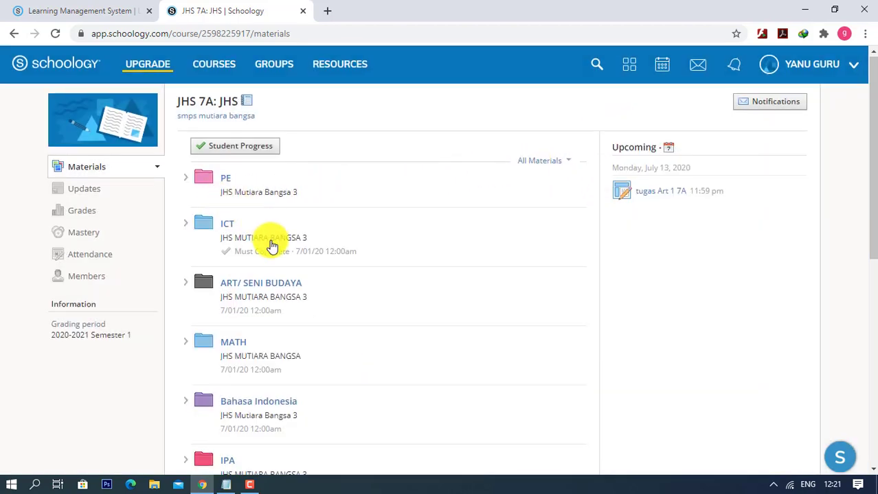
{"action": "scroll", "coordinate": [272, 246], "scroll_direction": "down", "scroll_amount": 3}
{"action": "scroll", "coordinate": [273, 245], "scroll_direction": "down", "scroll_amount": 3}
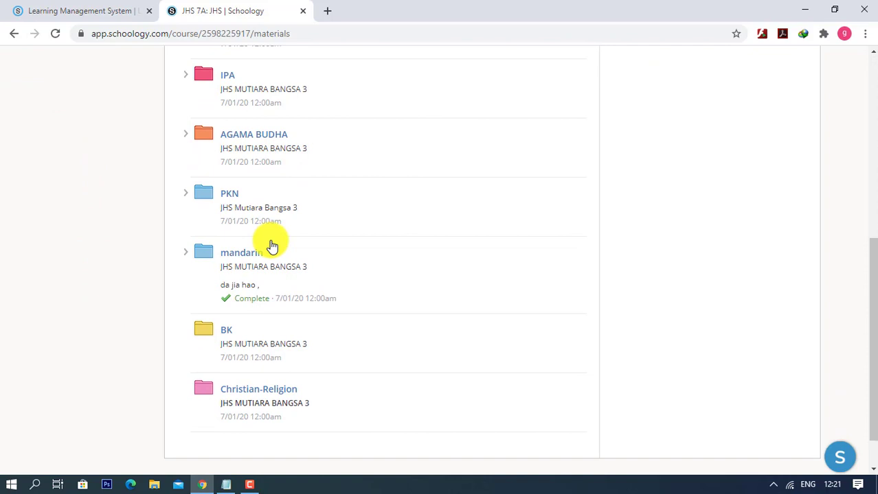
{"action": "scroll", "coordinate": [273, 245], "scroll_direction": "down", "scroll_amount": 1}
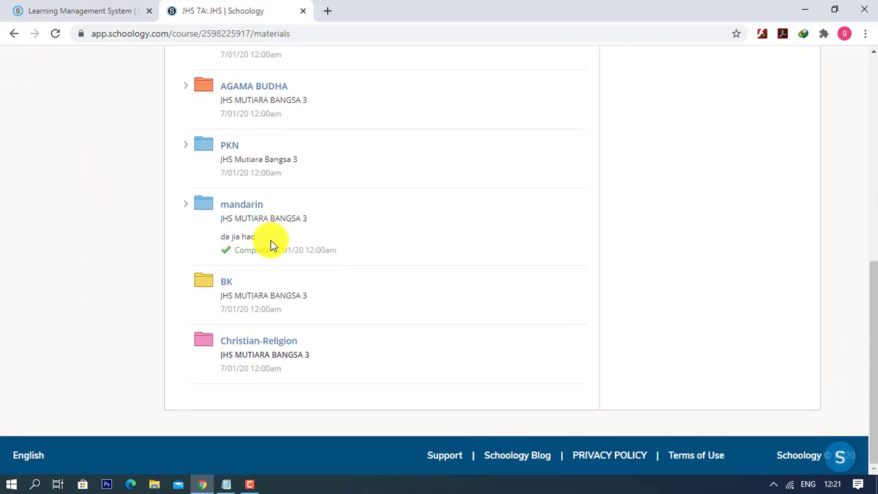
{"action": "scroll", "coordinate": [271, 243], "scroll_direction": "up", "scroll_amount": 6}
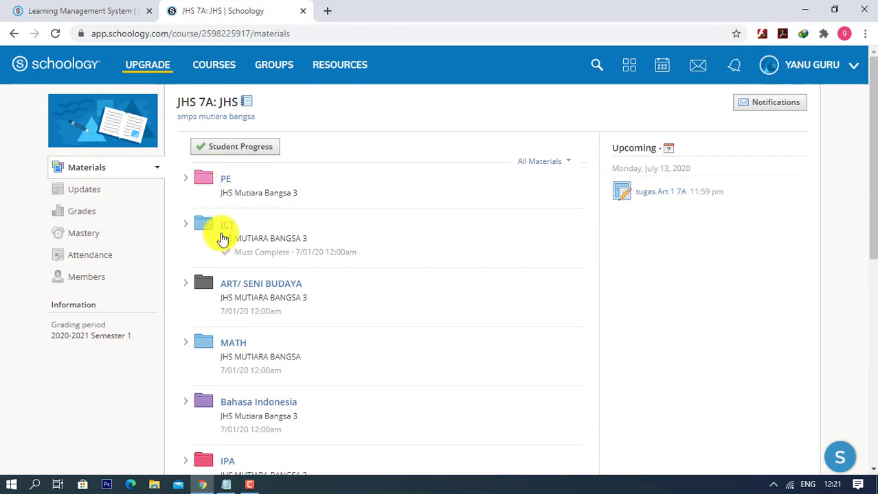
{"action": "scroll", "coordinate": [218, 398], "scroll_direction": "down", "scroll_amount": 1}
{"action": "scroll", "coordinate": [217, 397], "scroll_direction": "down", "scroll_amount": 5}
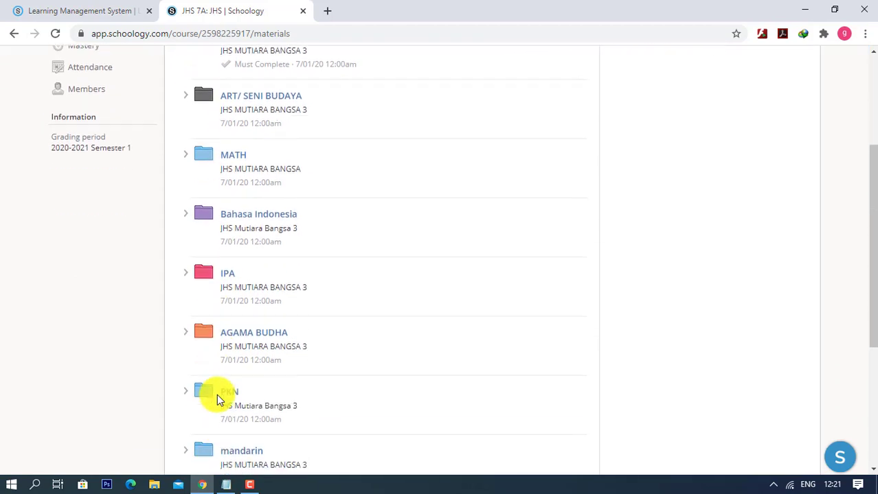
{"action": "scroll", "coordinate": [217, 397], "scroll_direction": "up", "scroll_amount": 6}
{"action": "scroll", "coordinate": [217, 397], "scroll_direction": "up", "scroll_amount": 1}
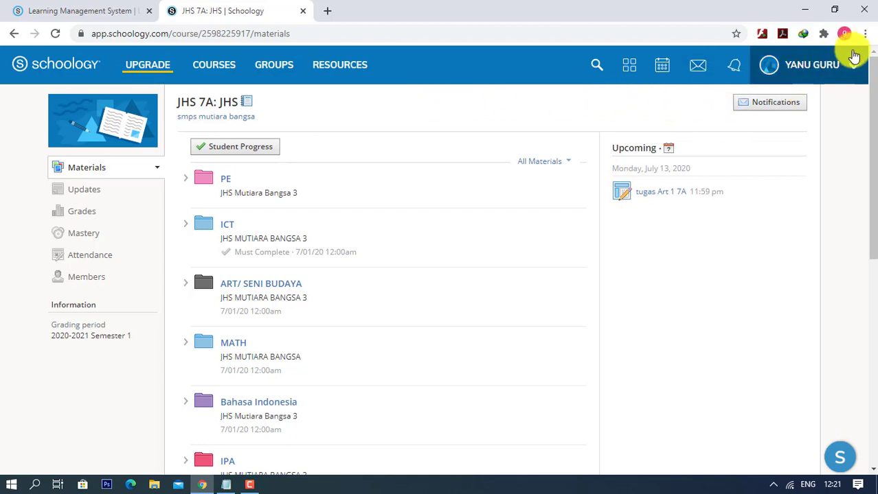
- Open a new incognito window and go to the Schoology website via a web search
{"action": "left_click", "coordinate": [864, 34]}
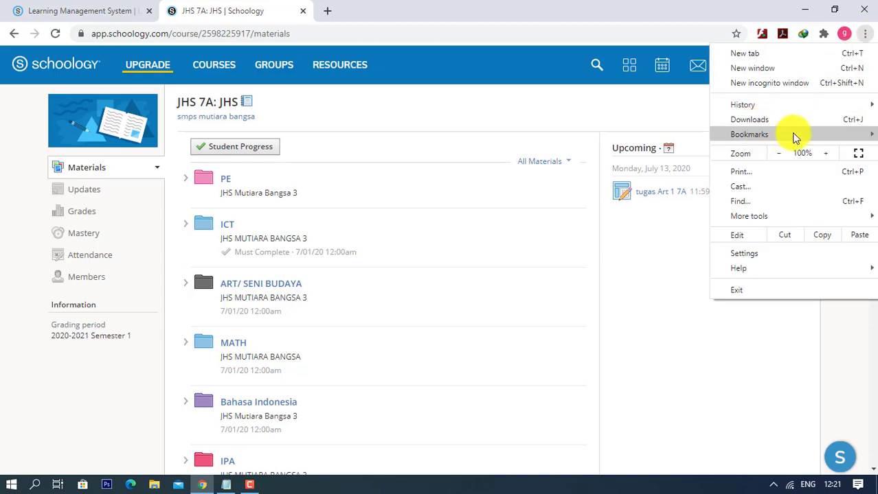
{"action": "left_click", "coordinate": [759, 87]}
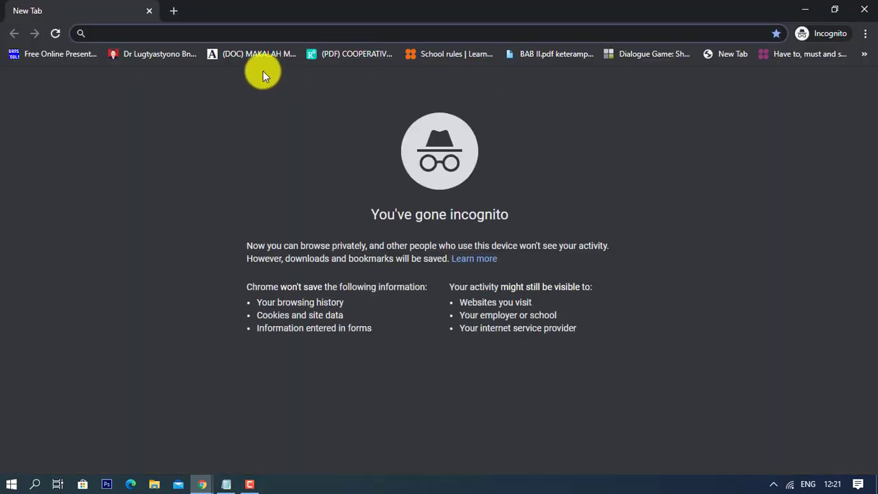
{"action": "type", "text": "schoology"}
{"action": "key", "text": "Return"}
{"action": "left_click", "coordinate": [151, 180]}
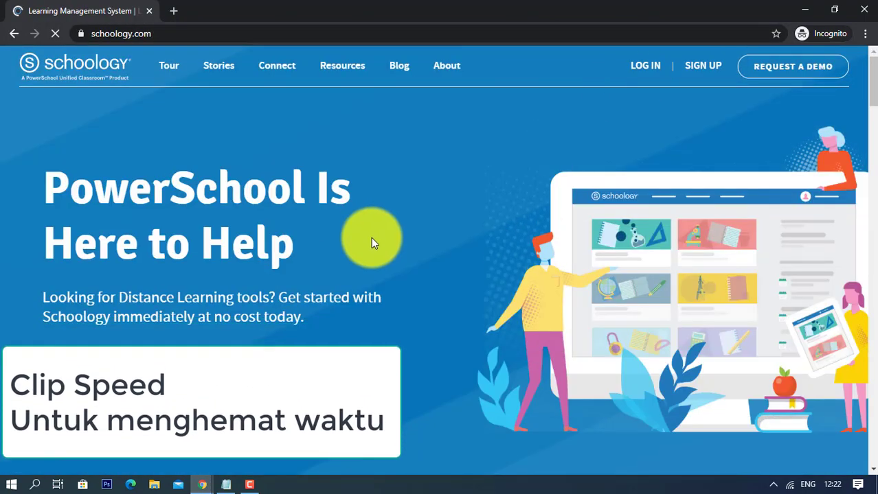
- Log in with the course owner's e-mail and open JHS 7A's Members list
{"action": "left_click", "coordinate": [640, 66]}
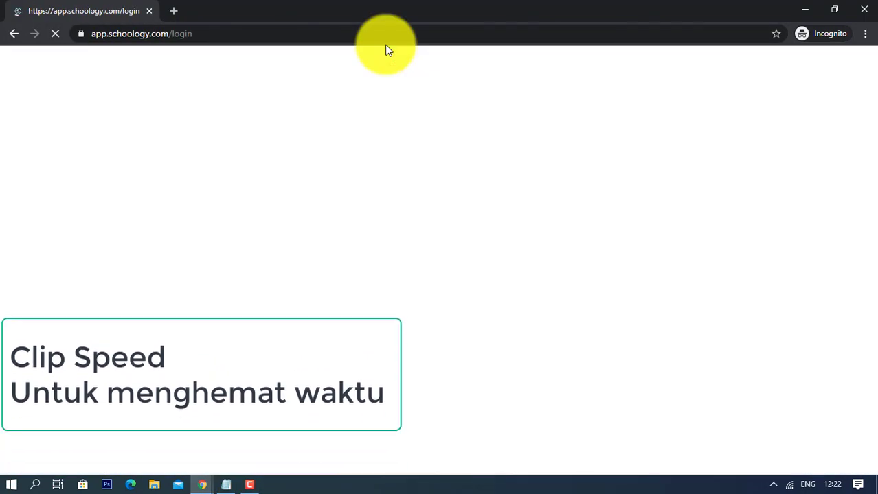
{"action": "left_click", "coordinate": [378, 250]}
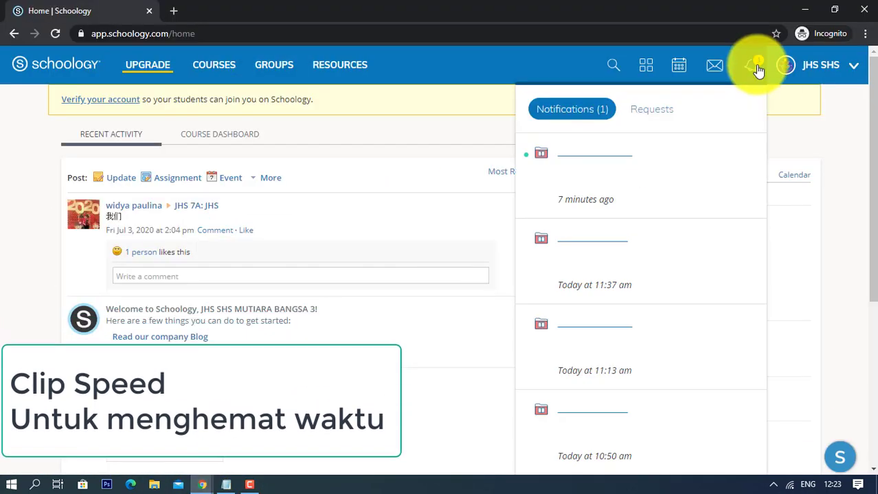
{"action": "left_click", "coordinate": [216, 65]}
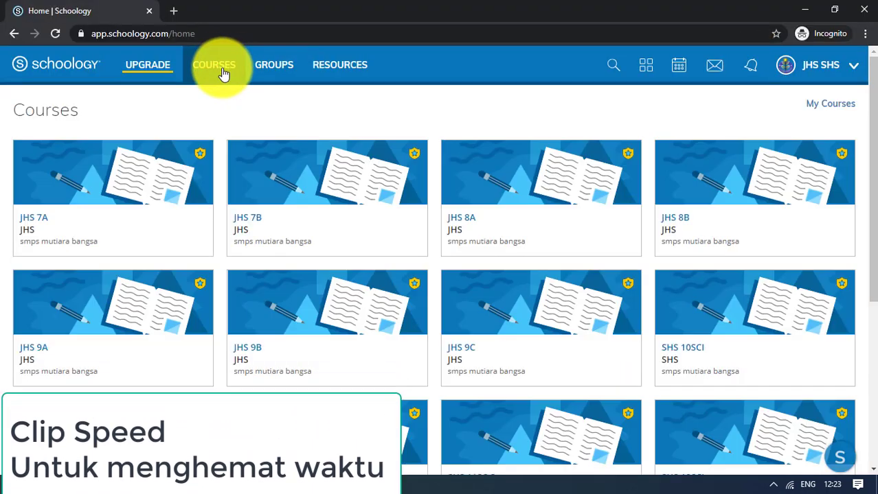
{"action": "left_click", "coordinate": [117, 172]}
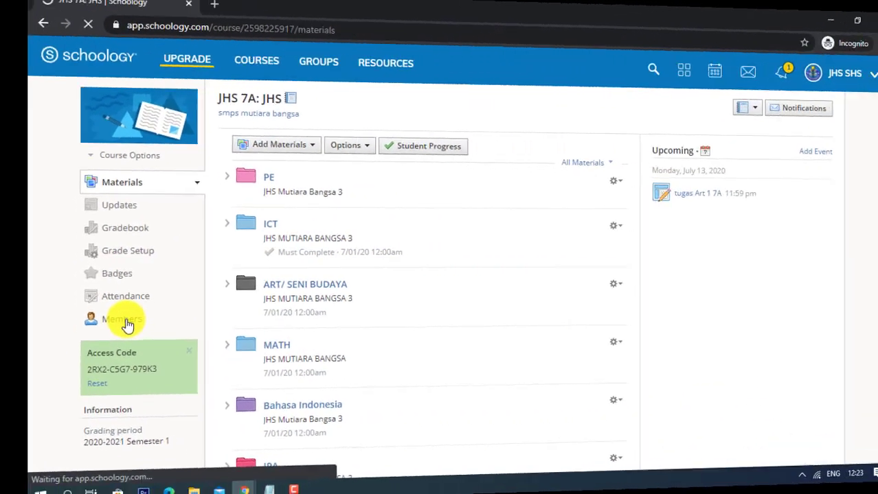
{"action": "left_click", "coordinate": [88, 317]}
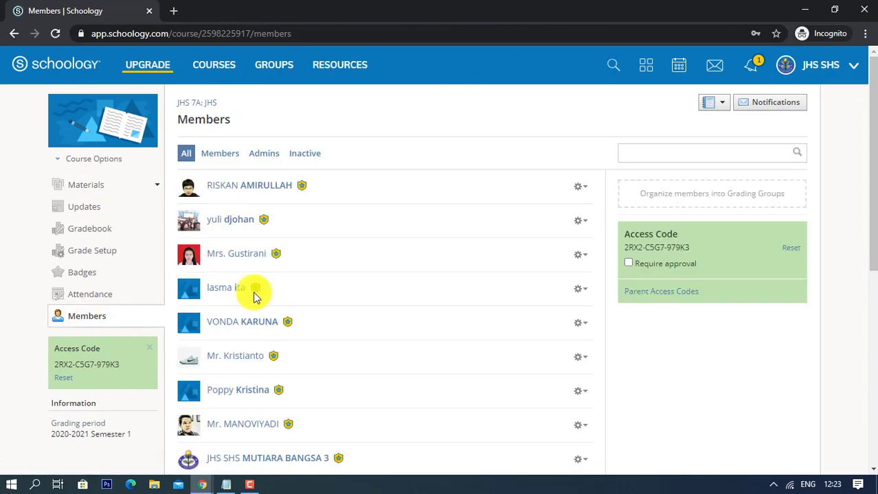
- Make the new teacher member a co-admin of JHS 7A and confirm
{"action": "scroll", "coordinate": [425, 271], "scroll_direction": "down", "scroll_amount": 2}
{"action": "scroll", "coordinate": [425, 270], "scroll_direction": "up", "scroll_amount": 2}
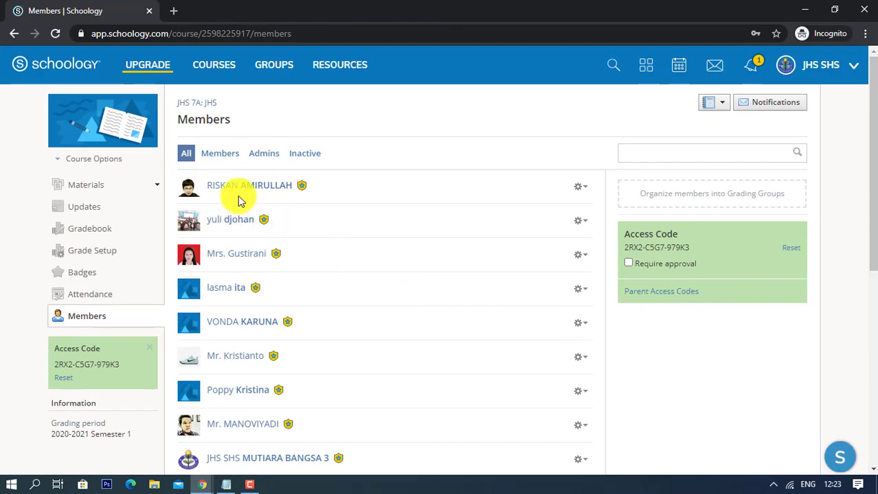
{"action": "scroll", "coordinate": [372, 227], "scroll_direction": "down", "scroll_amount": 6}
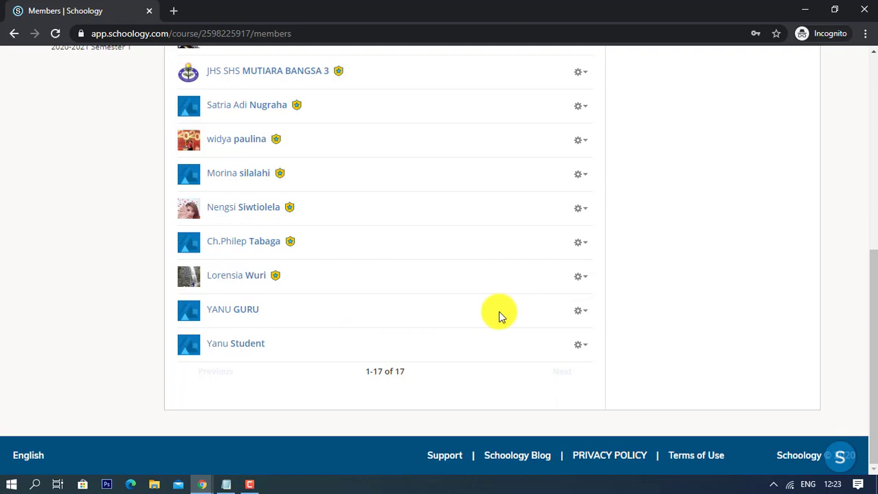
{"action": "left_click", "coordinate": [580, 313]}
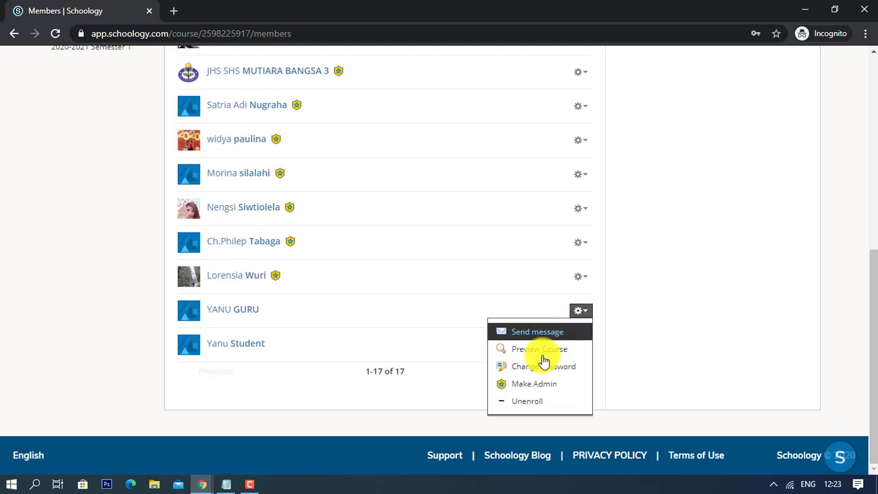
{"action": "left_click", "coordinate": [533, 385]}
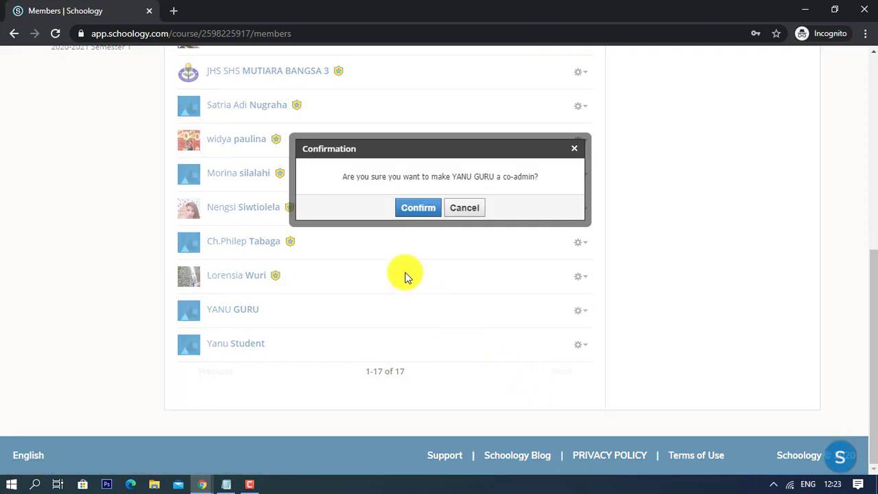
{"action": "left_click", "coordinate": [413, 209]}
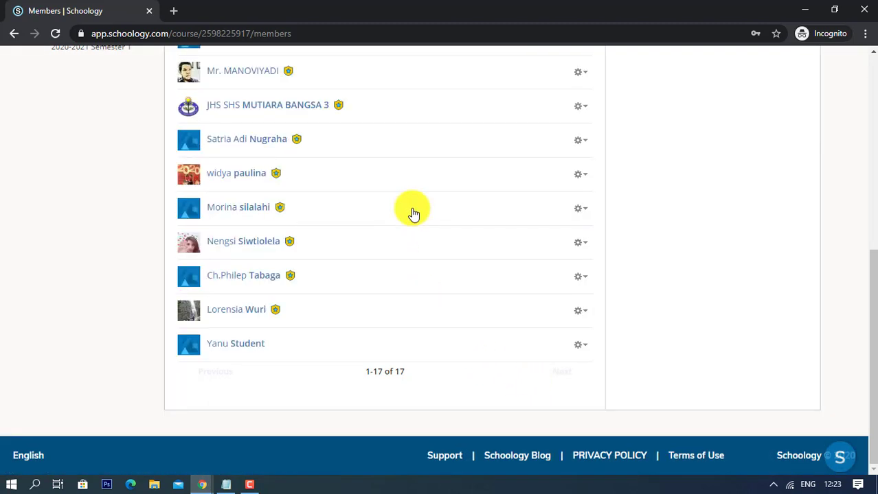
- Log out of the owner account and close the incognito window
{"action": "scroll", "coordinate": [676, 211], "scroll_direction": "up", "scroll_amount": 5}
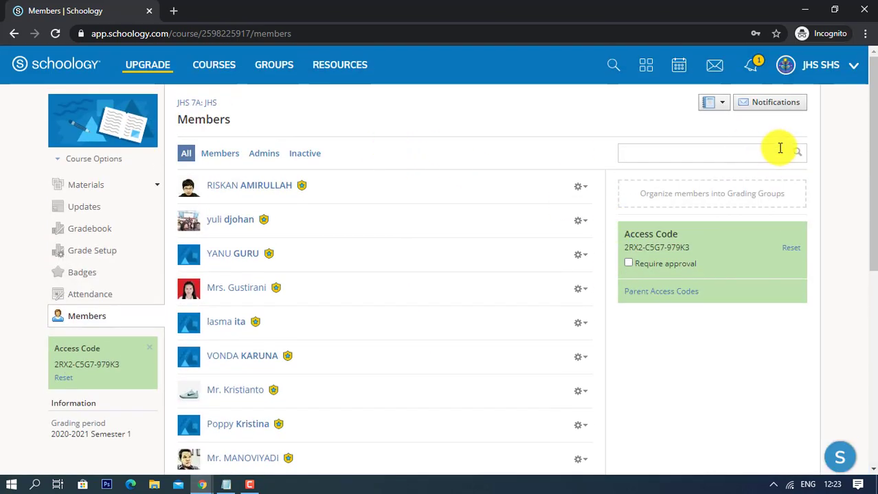
{"action": "left_click", "coordinate": [821, 65]}
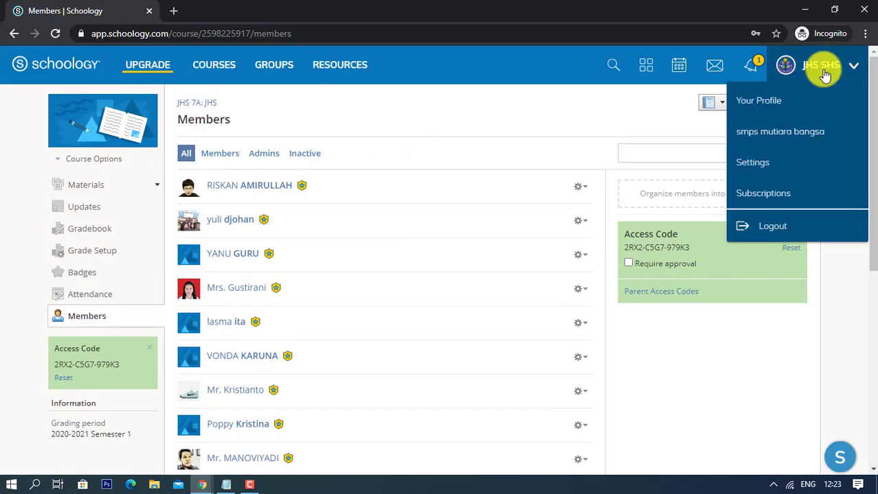
{"action": "left_click", "coordinate": [769, 229]}
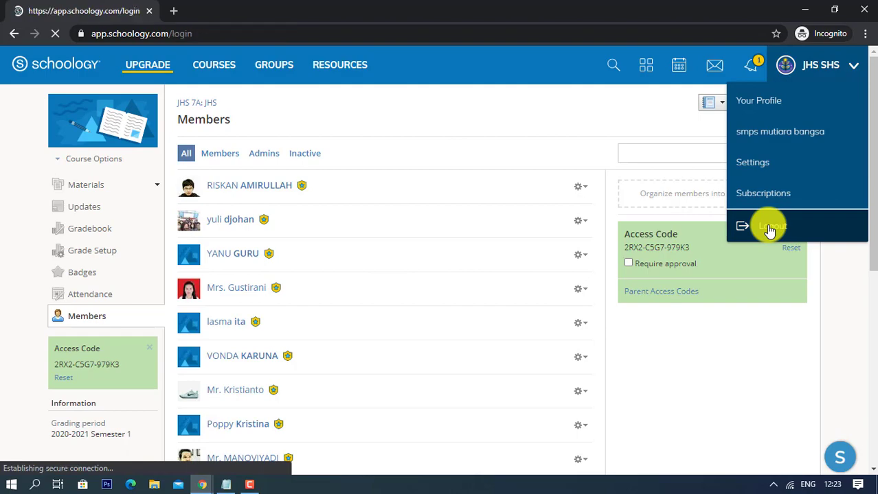
{"action": "left_click", "coordinate": [862, 10]}
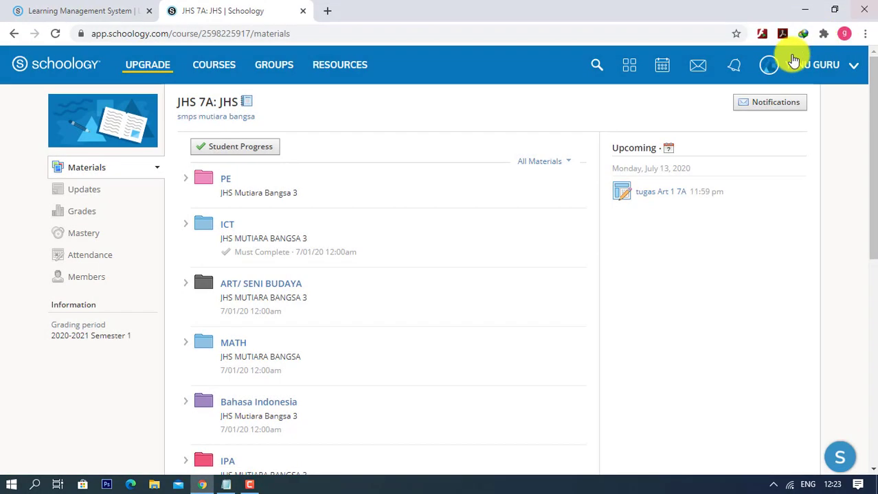
- Go to the full My Courses page and select the JHS 7A course title
{"action": "left_click", "coordinate": [221, 67]}
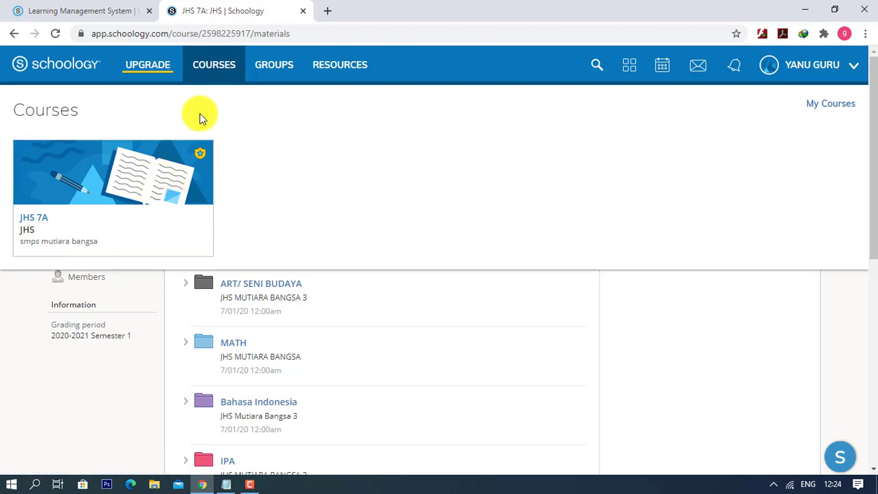
{"action": "left_click", "coordinate": [838, 111]}
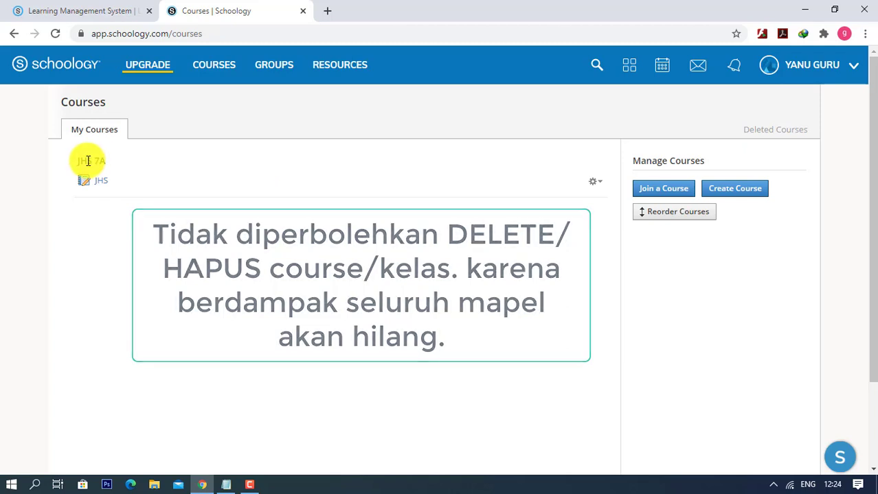
{"action": "left_click_drag", "start_coordinate": [78, 165], "coordinate": [105, 162]}
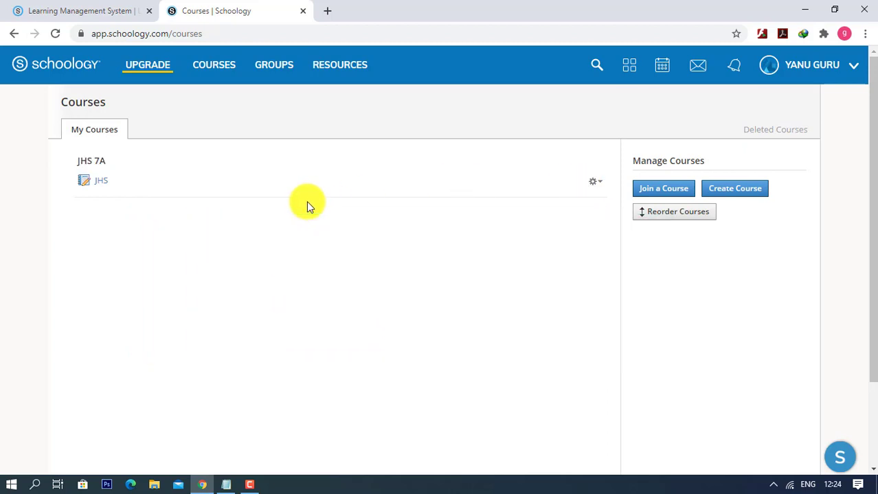
- Open JHS 7A's Members list and confirm the teacher's gear menu offers Remove Admin
{"action": "left_click", "coordinate": [101, 189]}
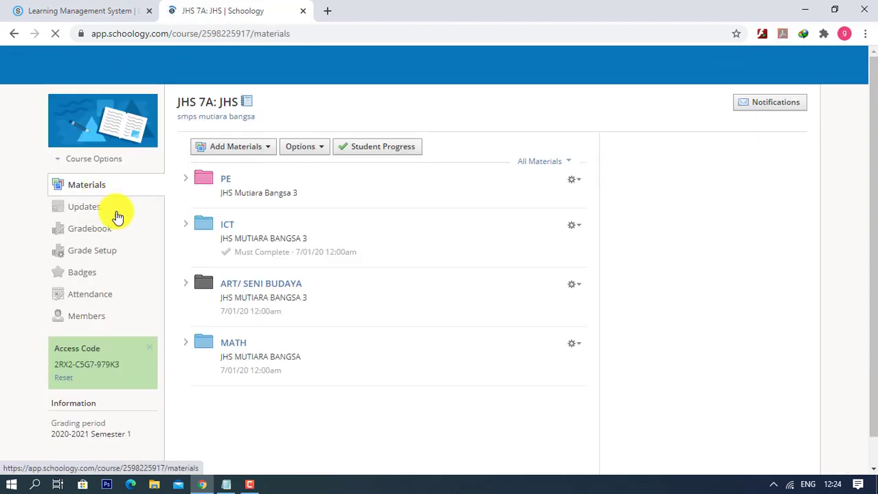
{"action": "left_click", "coordinate": [92, 322]}
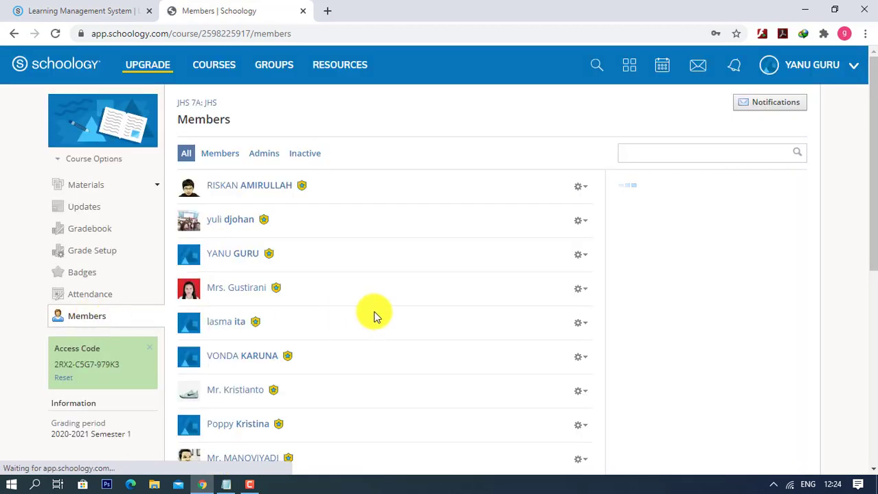
{"action": "scroll", "coordinate": [457, 321], "scroll_direction": "down", "scroll_amount": 6}
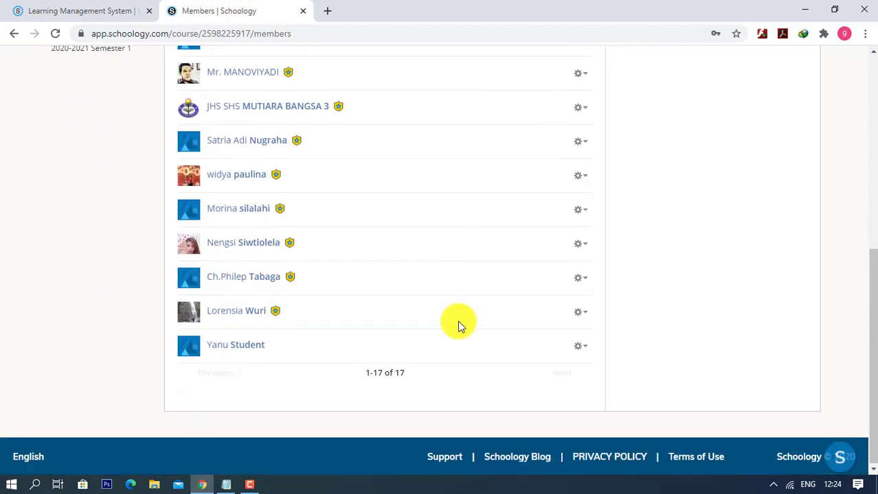
{"action": "scroll", "coordinate": [457, 320], "scroll_direction": "up", "scroll_amount": 1}
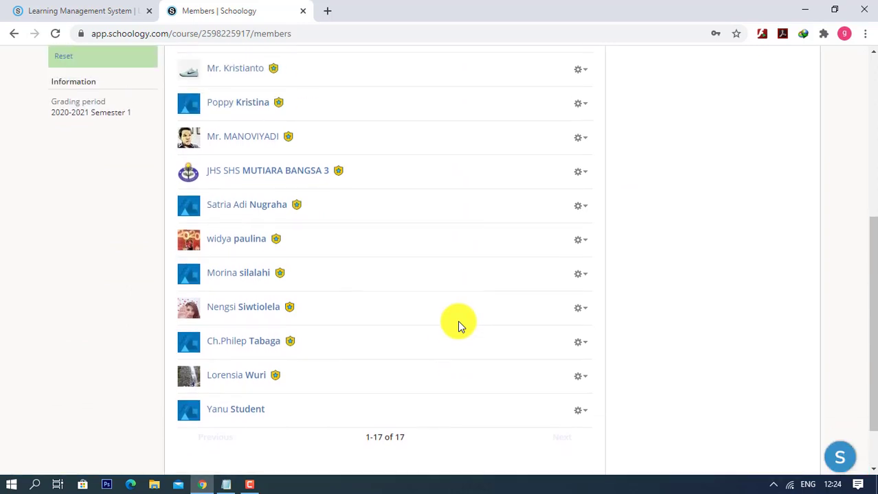
{"action": "scroll", "coordinate": [457, 321], "scroll_direction": "up", "scroll_amount": 3}
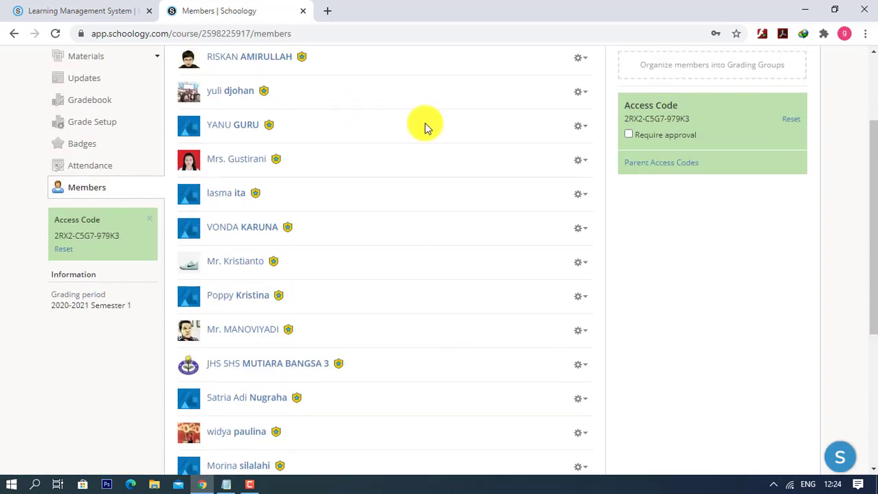
{"action": "left_click", "coordinate": [579, 128]}
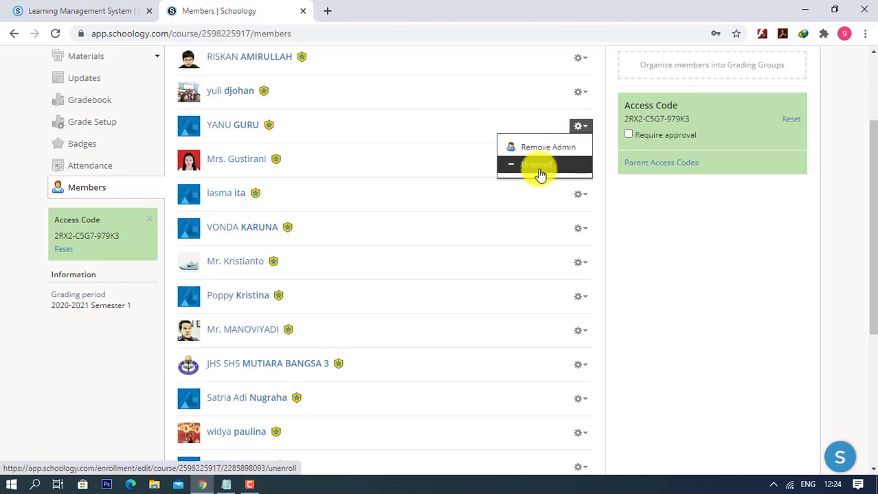
{"action": "scroll", "coordinate": [478, 169], "scroll_direction": "up", "scroll_amount": 2}
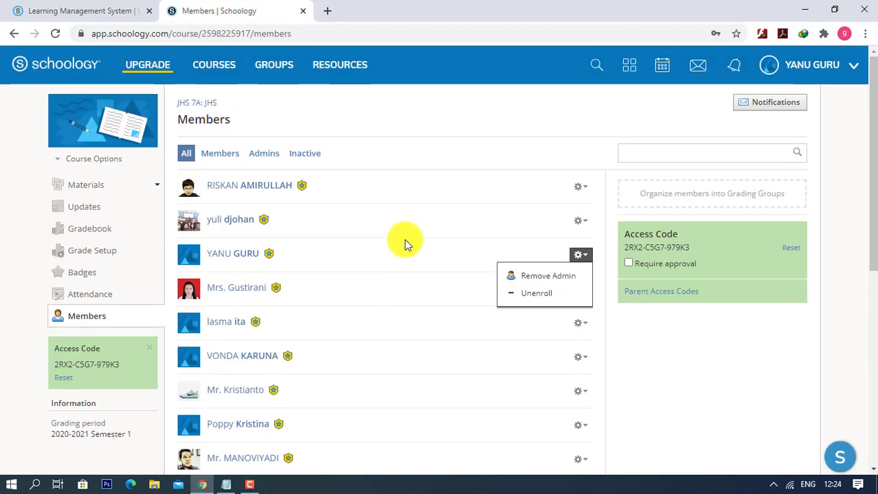
{"action": "left_click", "coordinate": [209, 77]}
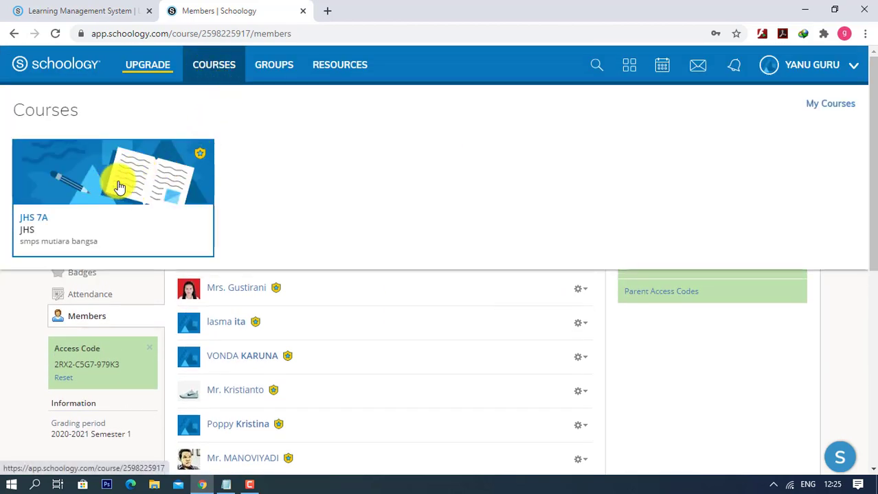
- Return to the JHS 7A materials page through the full My Courses page
{"action": "left_click", "coordinate": [812, 112]}
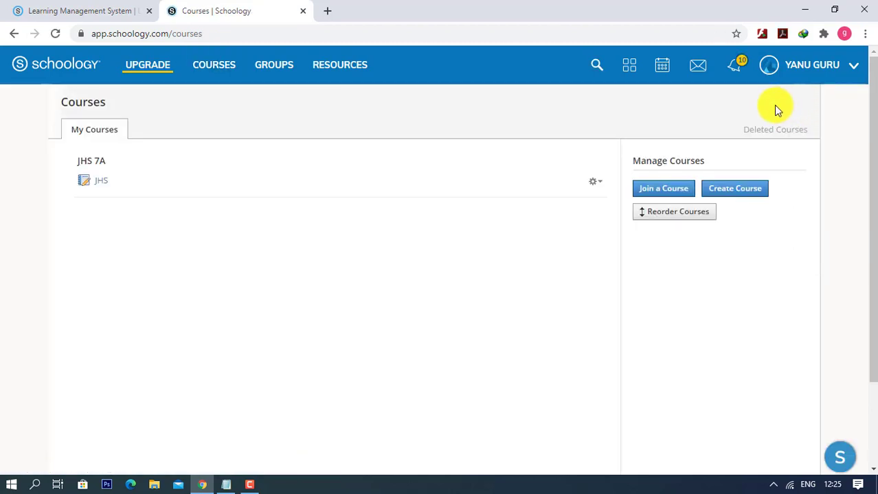
{"action": "left_click", "coordinate": [101, 183]}
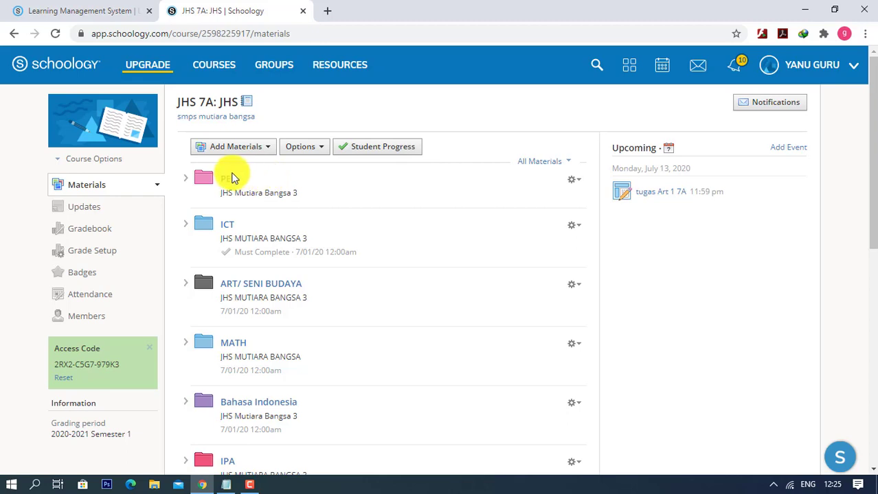
- Visit JHS 7A's Updates feed, then switch to the Gradebook with the ICT-Assessment scores
{"action": "left_click", "coordinate": [79, 218]}
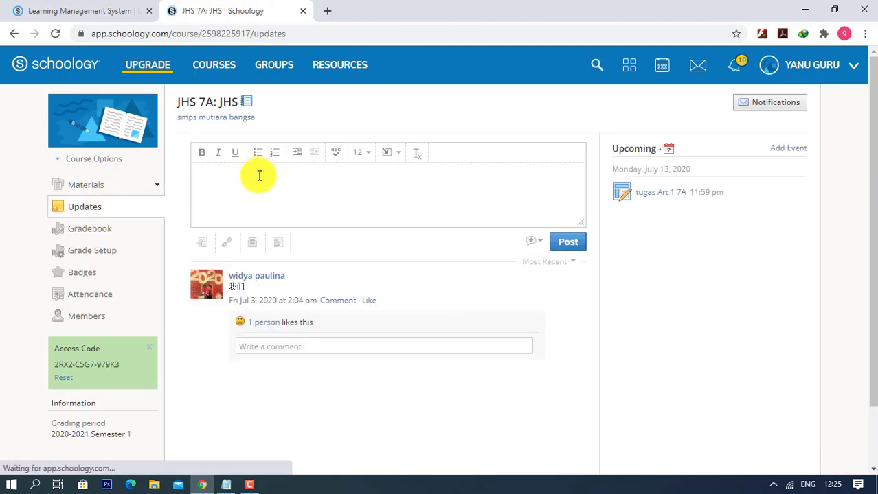
{"action": "left_click", "coordinate": [258, 175]}
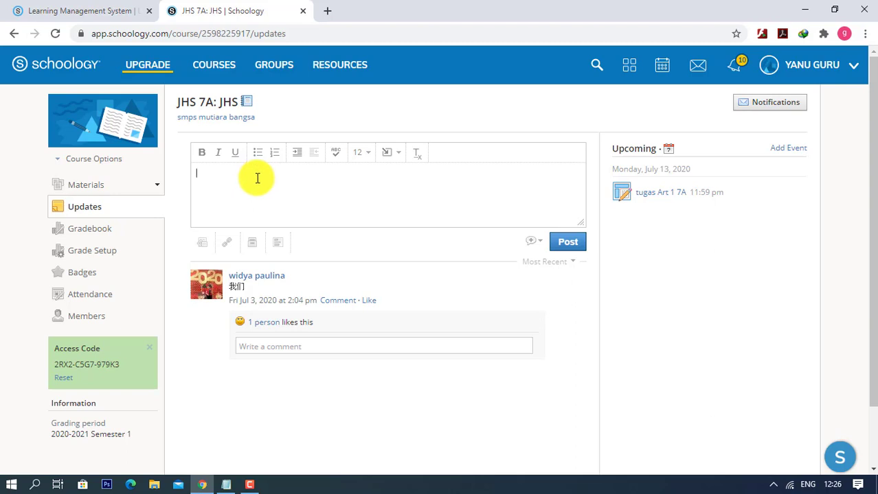
{"action": "left_click", "coordinate": [95, 230]}
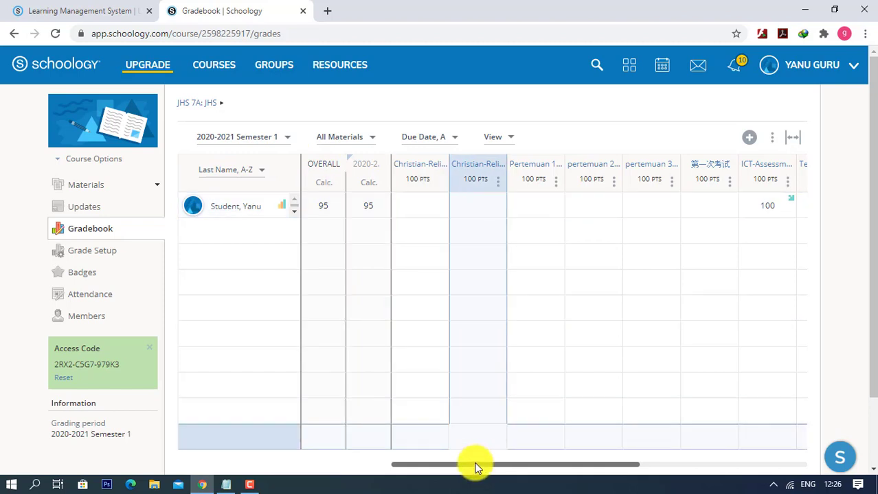
- Open JHS 7A's Grade Setup and inspect the Semester 1 weight of 100
{"action": "left_click_drag", "start_coordinate": [477, 467], "coordinate": [467, 447]}
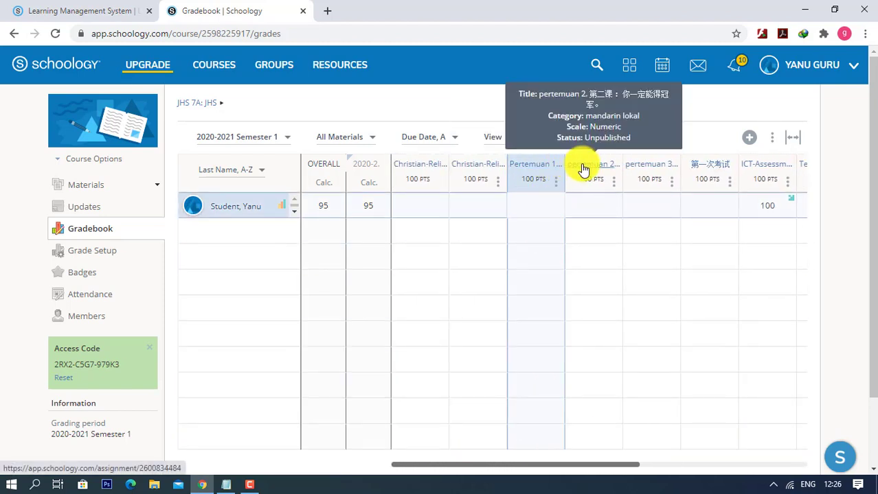
{"action": "left_click", "coordinate": [99, 254]}
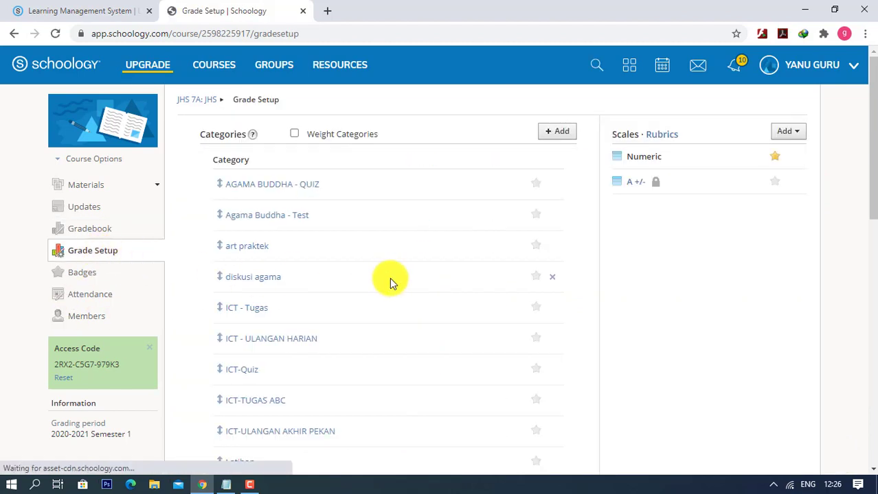
{"action": "scroll", "coordinate": [388, 364], "scroll_direction": "down", "scroll_amount": 8}
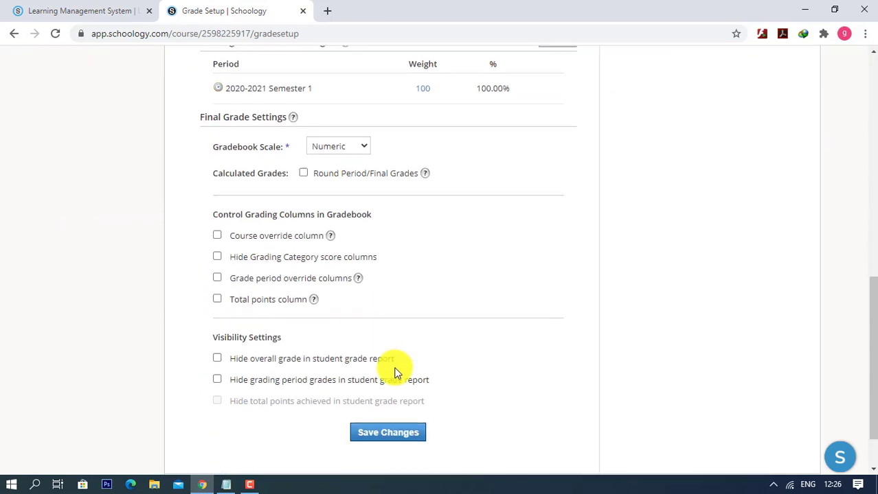
{"action": "scroll", "coordinate": [394, 370], "scroll_direction": "up", "scroll_amount": 4}
{"action": "scroll", "coordinate": [394, 370], "scroll_direction": "down", "scroll_amount": 2}
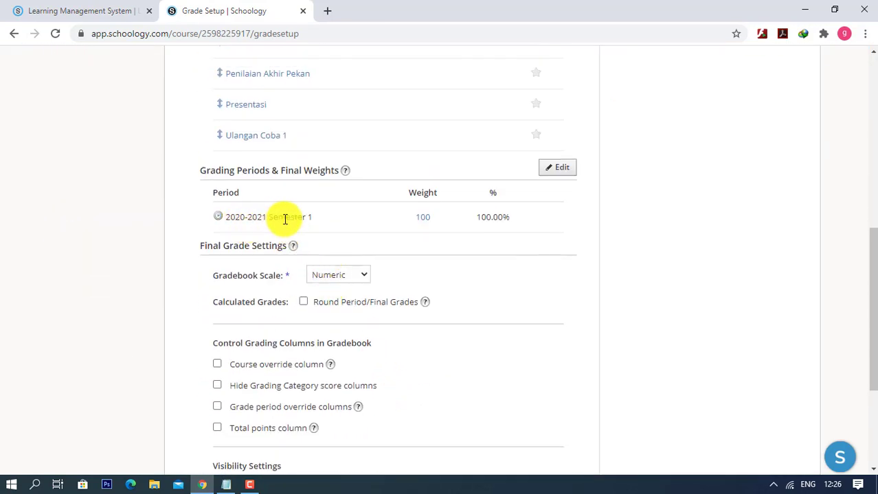
{"action": "left_click", "coordinate": [427, 218]}
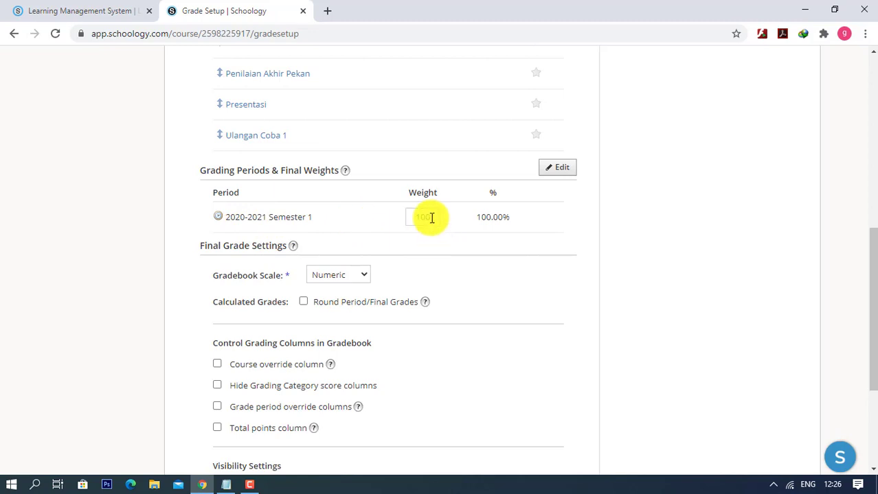
{"action": "scroll", "coordinate": [412, 344], "scroll_direction": "up", "scroll_amount": 6}
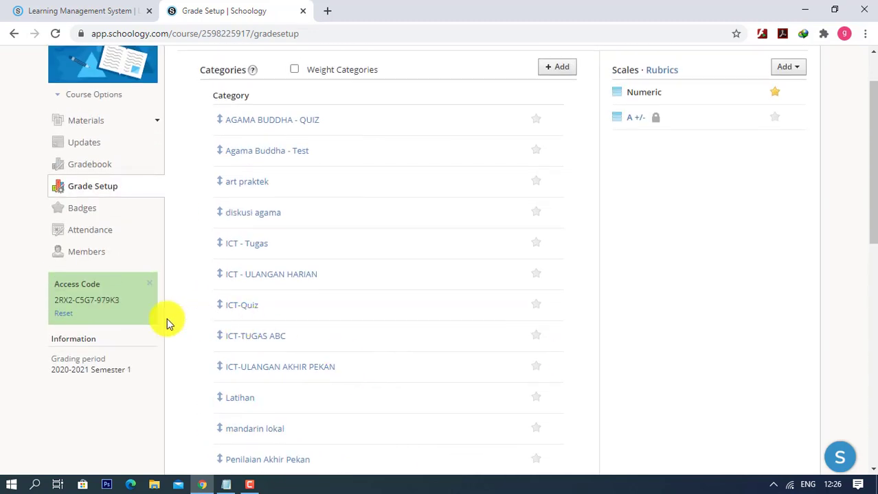
- Look over the course Badges page, then open the Jul 6–Jul 12 Attendance sheet
{"action": "left_click", "coordinate": [93, 212]}
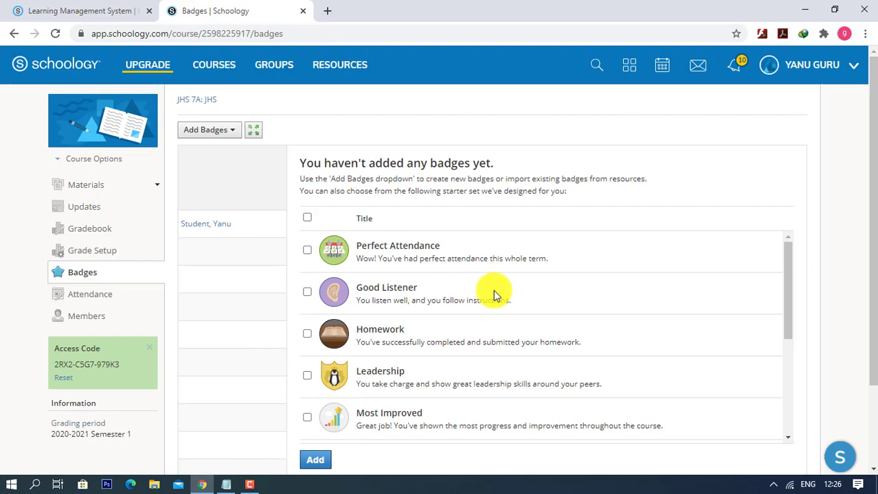
{"action": "scroll", "coordinate": [483, 292], "scroll_direction": "down", "scroll_amount": 1}
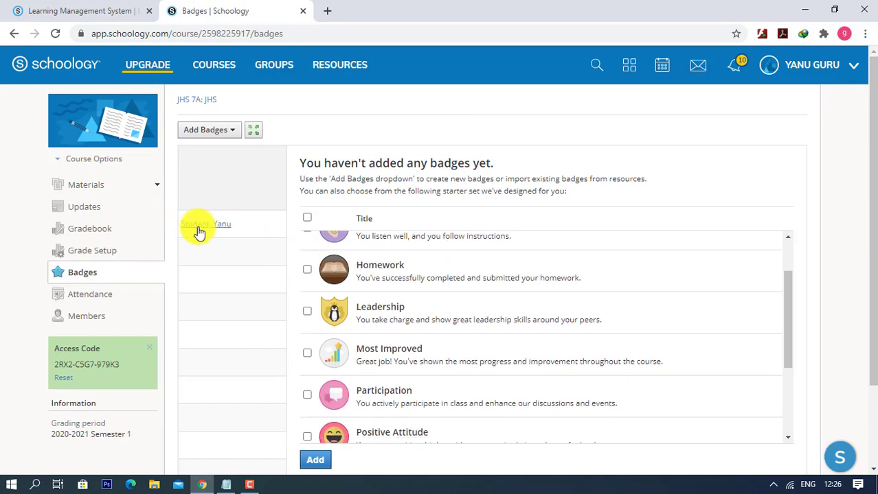
{"action": "scroll", "coordinate": [388, 333], "scroll_direction": "down", "scroll_amount": 2}
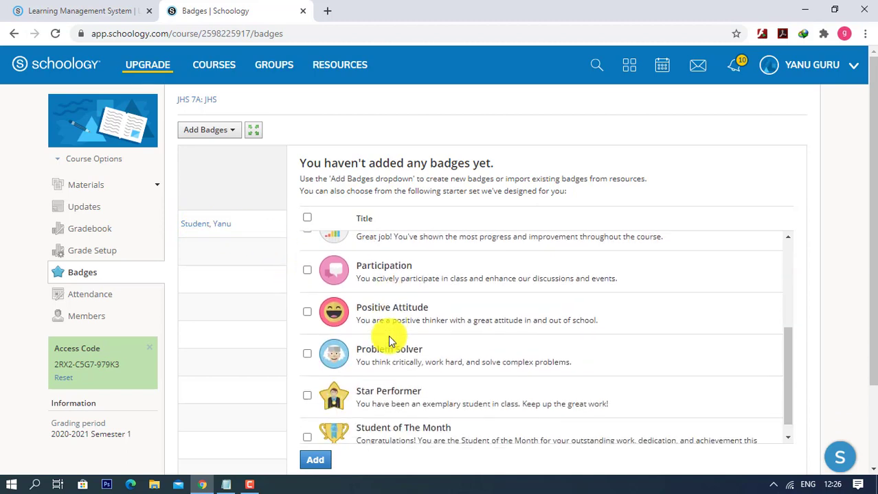
{"action": "scroll", "coordinate": [393, 341], "scroll_direction": "up", "scroll_amount": 3}
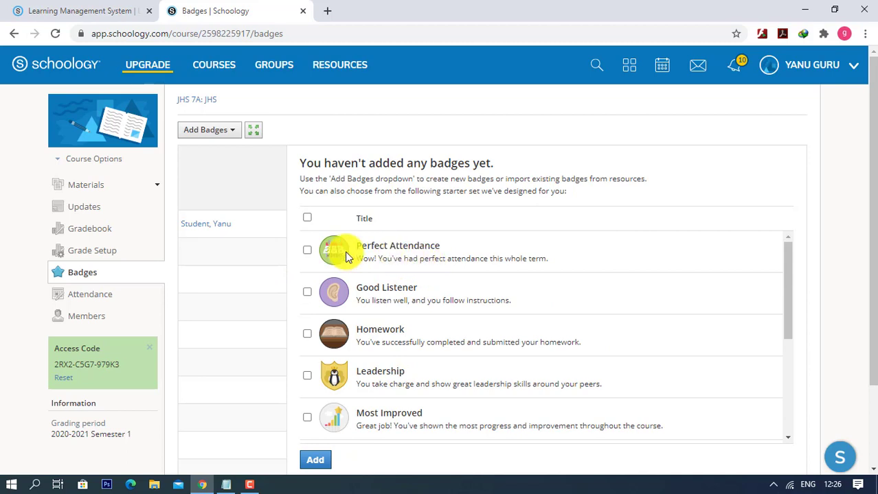
{"action": "left_click", "coordinate": [105, 298]}
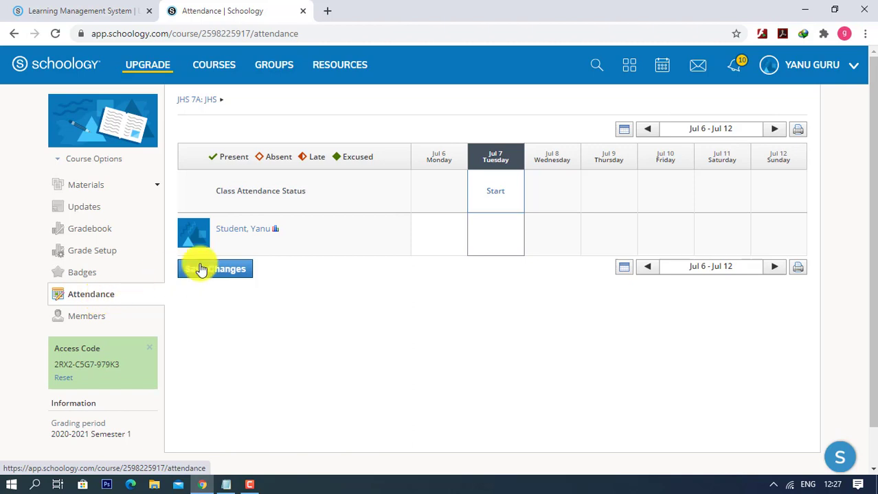
- Go back via the JHS 7A breadcrumb and Attendance to the course Members list
{"action": "left_click", "coordinate": [195, 105]}
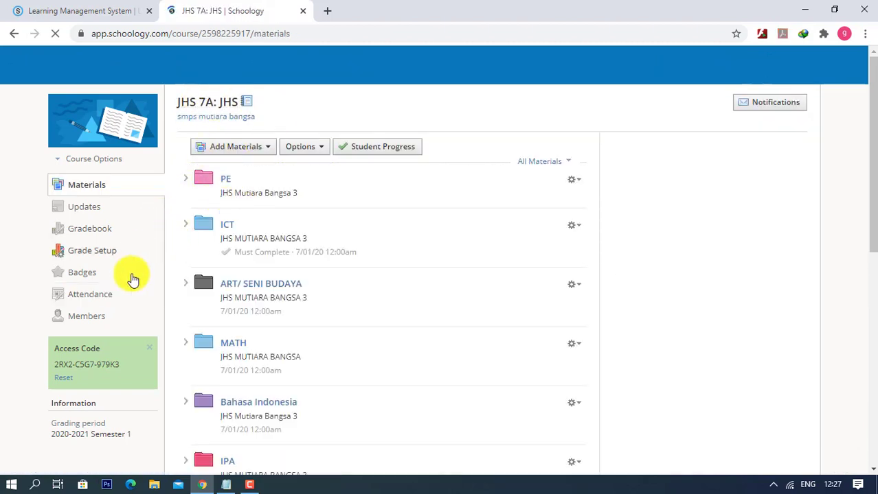
{"action": "left_click", "coordinate": [94, 295]}
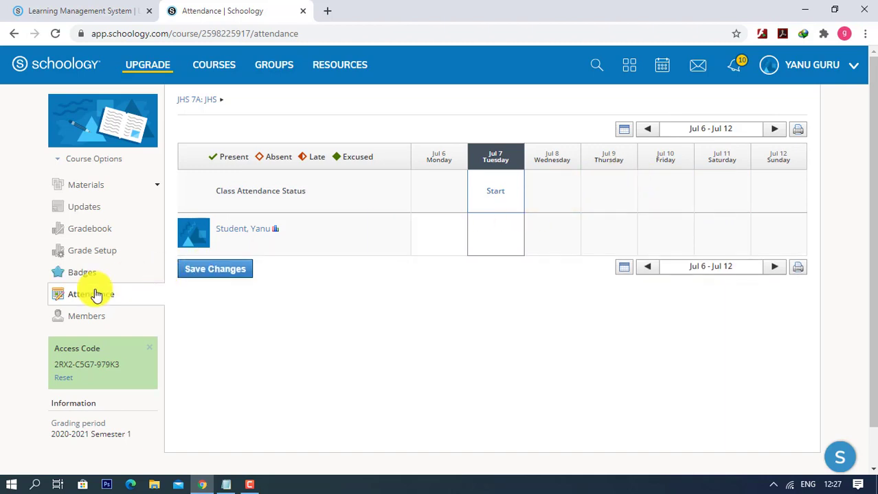
{"action": "left_click", "coordinate": [88, 324]}
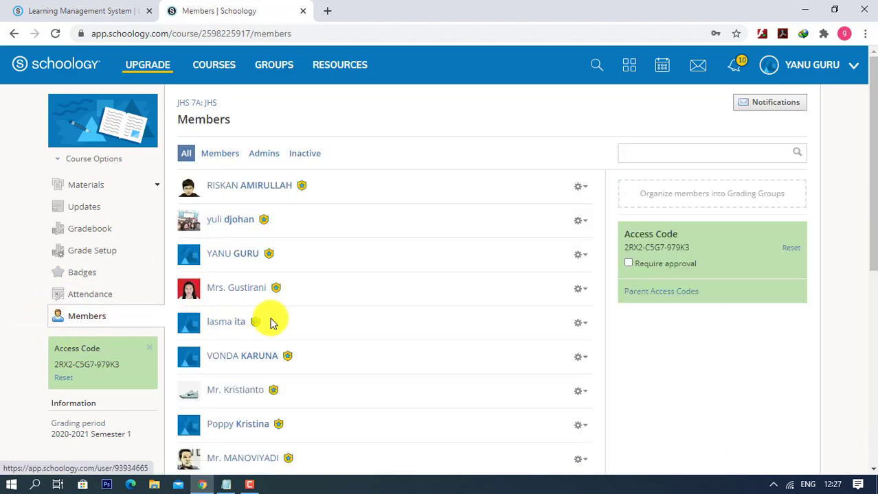
- Filter JHS 7A's member list to Members, then to Admins only, and show the Courses panel
{"action": "left_click", "coordinate": [221, 156]}
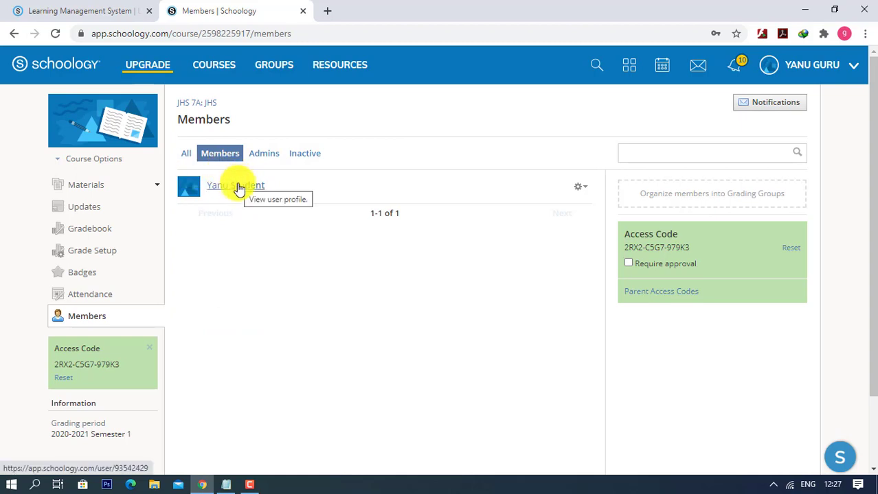
{"action": "left_click", "coordinate": [266, 157]}
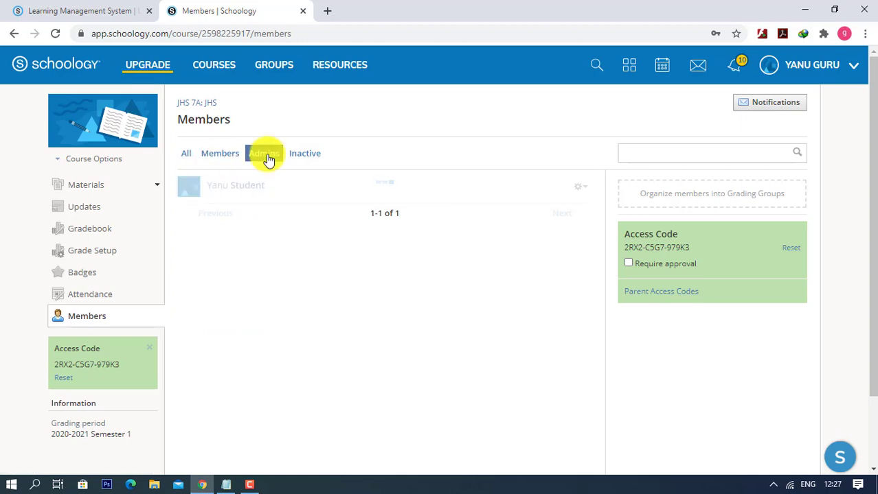
{"action": "scroll", "coordinate": [355, 296], "scroll_direction": "down", "scroll_amount": 5}
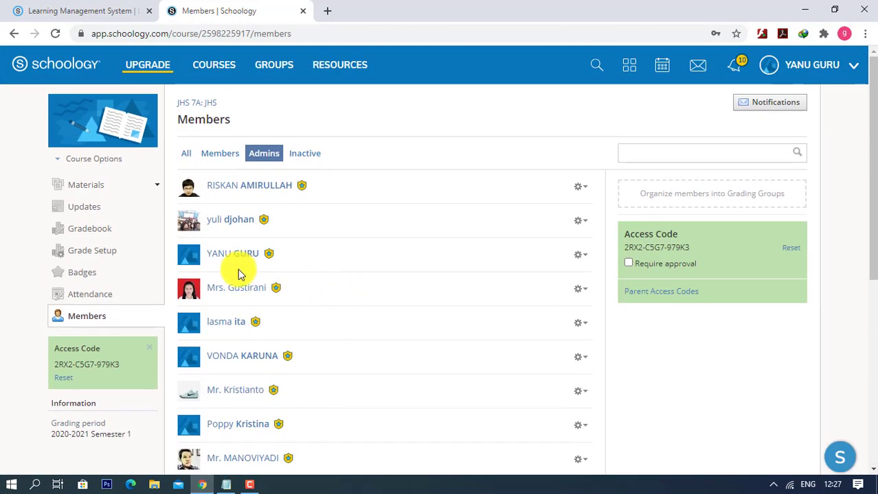
{"action": "left_click", "coordinate": [213, 70]}
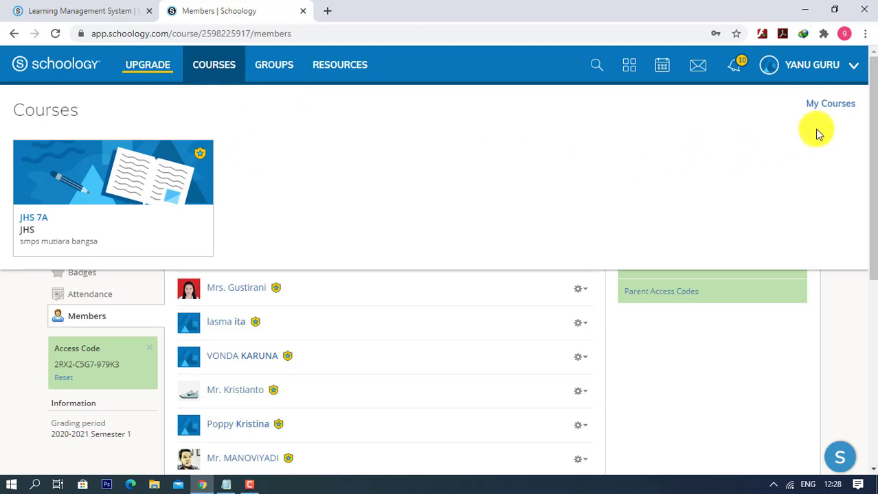
- Re-enter JHS 7A's materials via My Courses and the Courses dropdown course card
{"action": "left_click", "coordinate": [831, 105]}
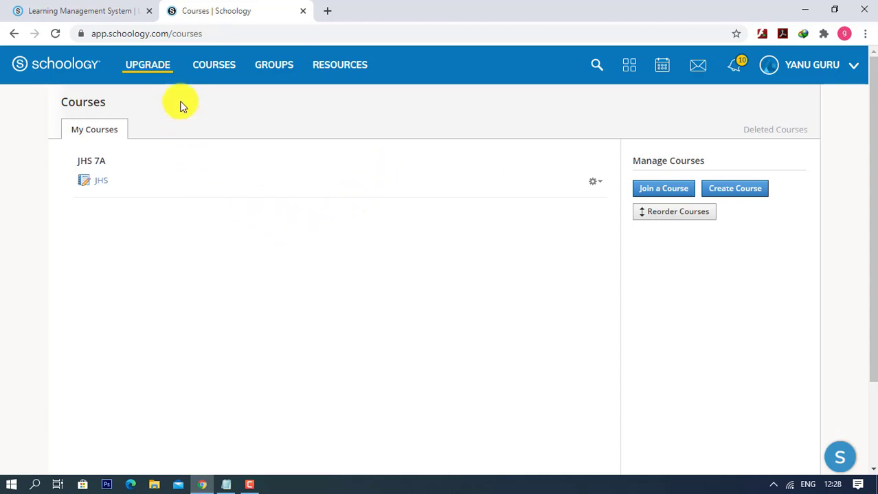
{"action": "left_click", "coordinate": [210, 82]}
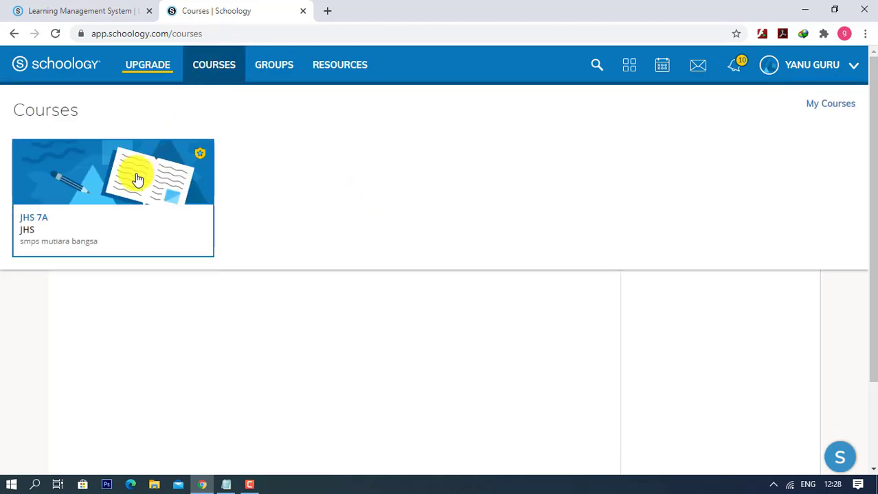
{"action": "left_click", "coordinate": [128, 182]}
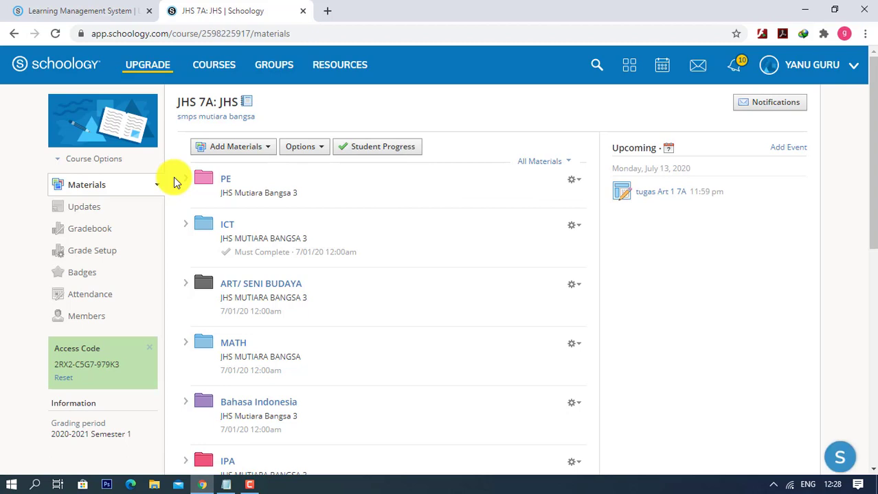
- Dismiss the Add Materials list and drag the last unpublished item up the materials list
{"action": "left_click", "coordinate": [260, 152]}
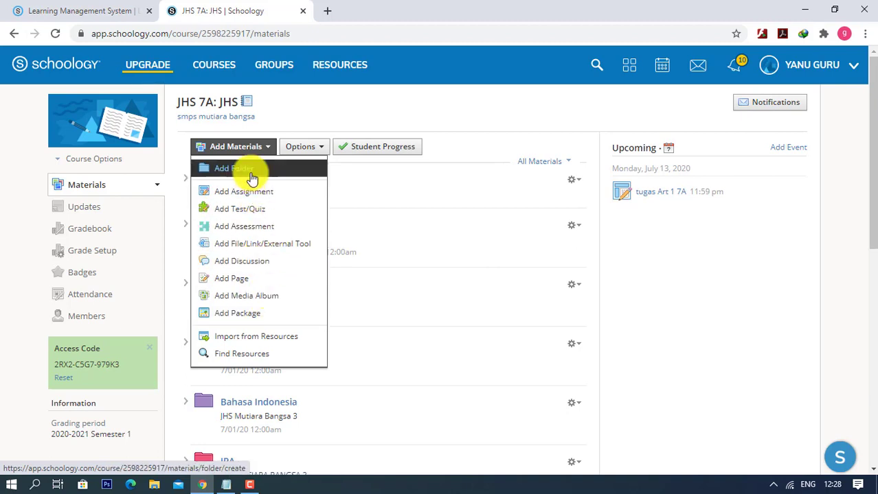
{"action": "left_click", "coordinate": [296, 103]}
{"action": "scroll", "coordinate": [284, 349], "scroll_direction": "down", "scroll_amount": 7}
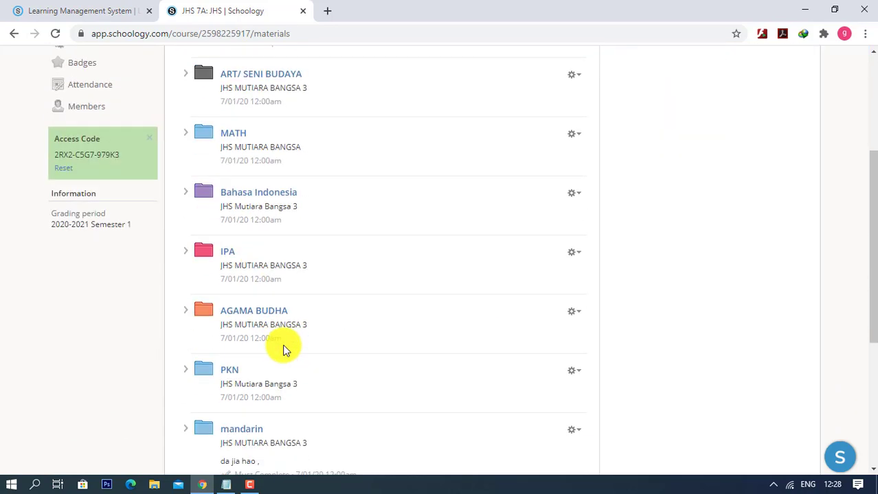
{"action": "left_click_drag", "start_coordinate": [284, 352], "coordinate": [276, 332]}
- Choose Add Folder from Add Materials to open the Create Folder dialog
{"action": "scroll", "coordinate": [284, 349], "scroll_direction": "up", "scroll_amount": 10}
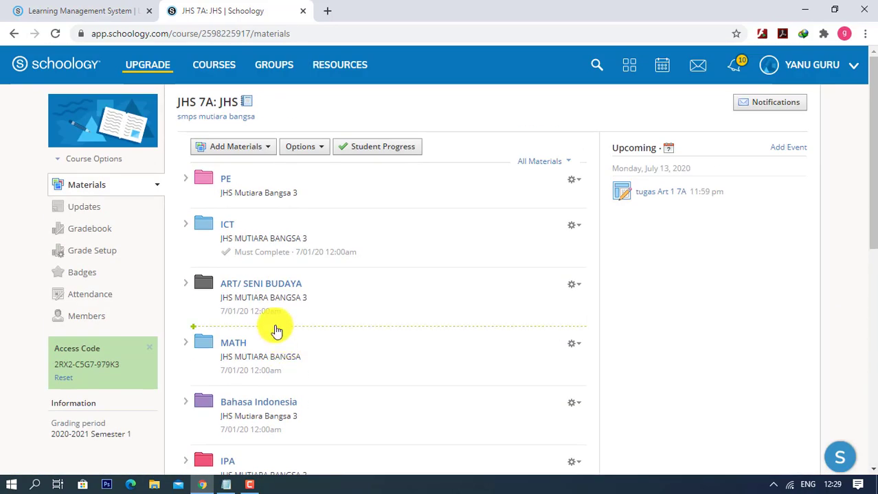
{"action": "scroll", "coordinate": [275, 328], "scroll_direction": "down", "scroll_amount": 8}
{"action": "scroll", "coordinate": [275, 328], "scroll_direction": "up", "scroll_amount": 8}
{"action": "left_click", "coordinate": [229, 147]}
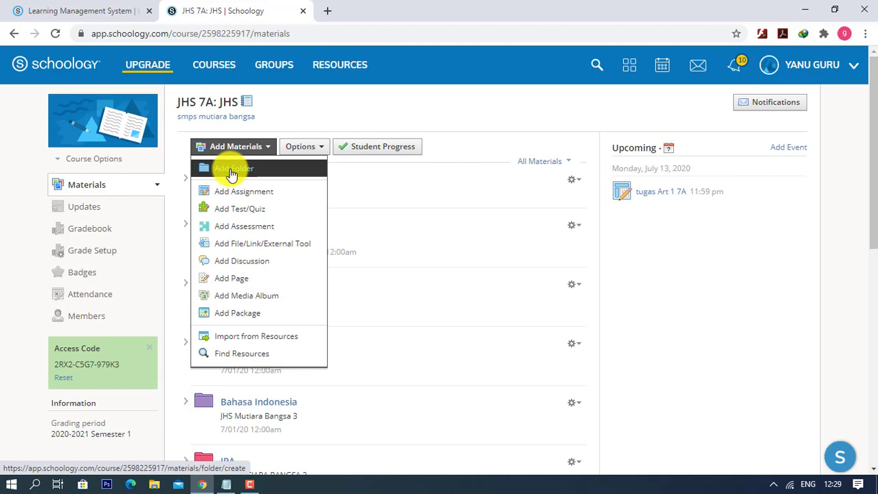
{"action": "left_click", "coordinate": [230, 172]}
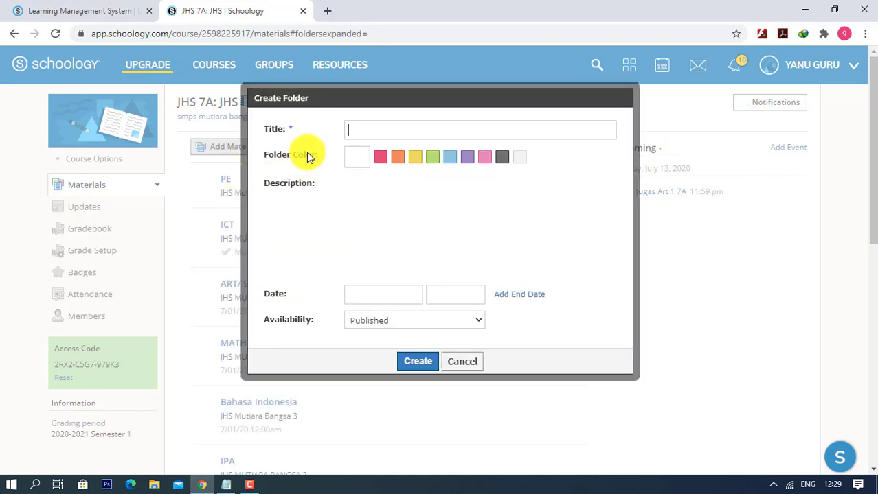
- Title the new folder ICT-TUTORIAL in capitals and describe it as JHS MUTIARA BANGSA 3
{"action": "left_click", "coordinate": [380, 131]}
{"action": "key", "text": "Caps_Lock"}
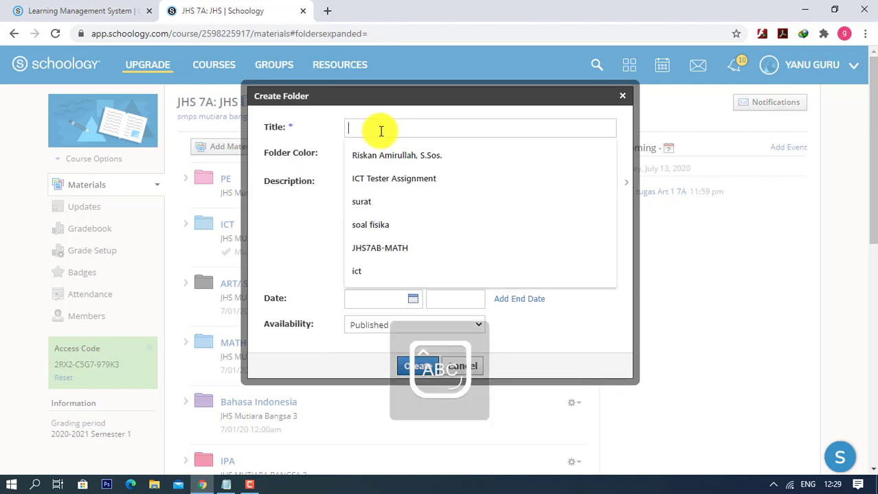
{"action": "type", "text": "ICT"}
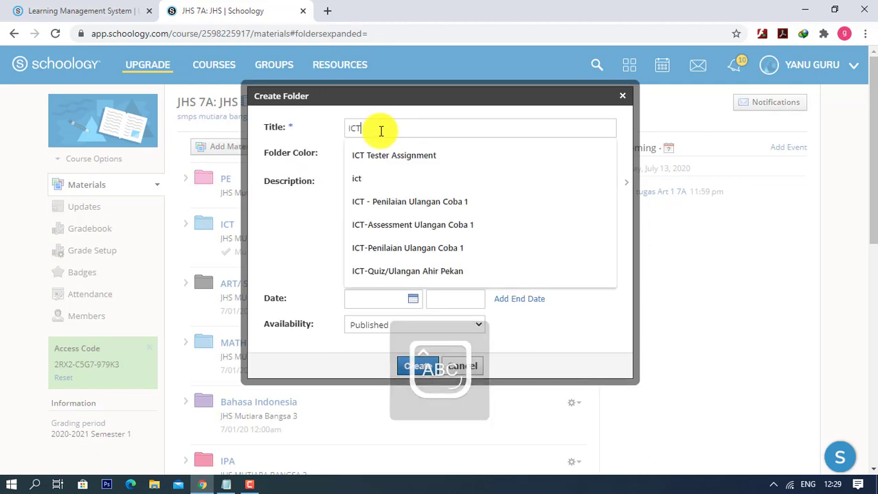
{"action": "type", "text": "-TU"}
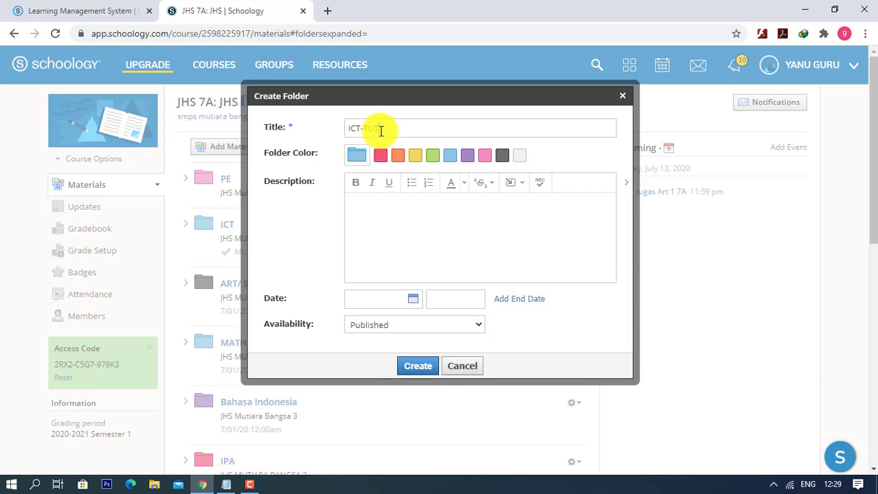
{"action": "type", "text": "TORIAL"}
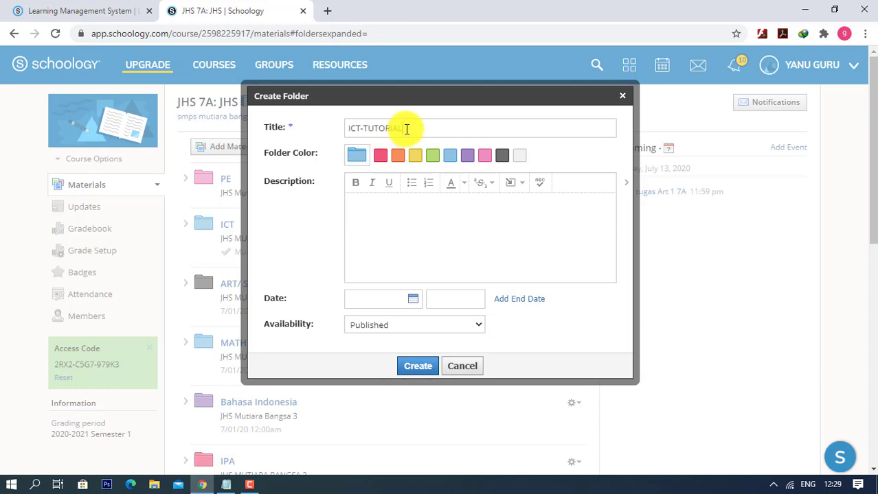
{"action": "left_click_drag", "start_coordinate": [406, 129], "coordinate": [345, 132]}
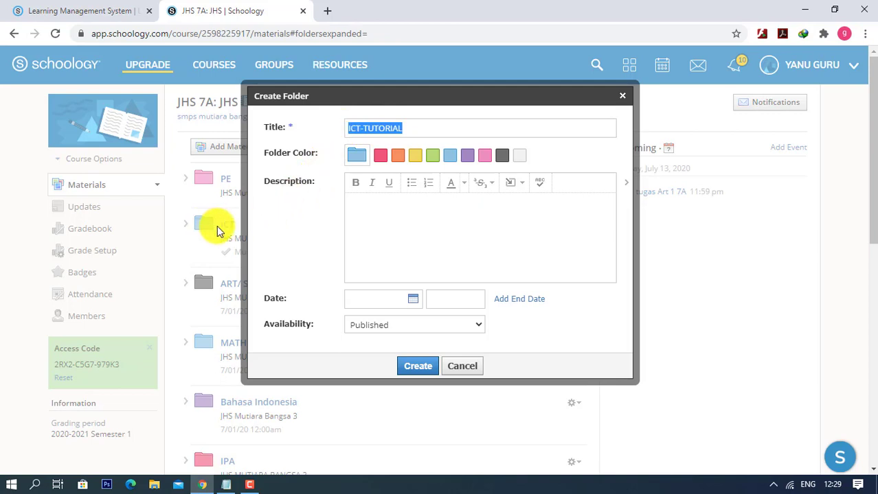
{"action": "left_click", "coordinate": [430, 128]}
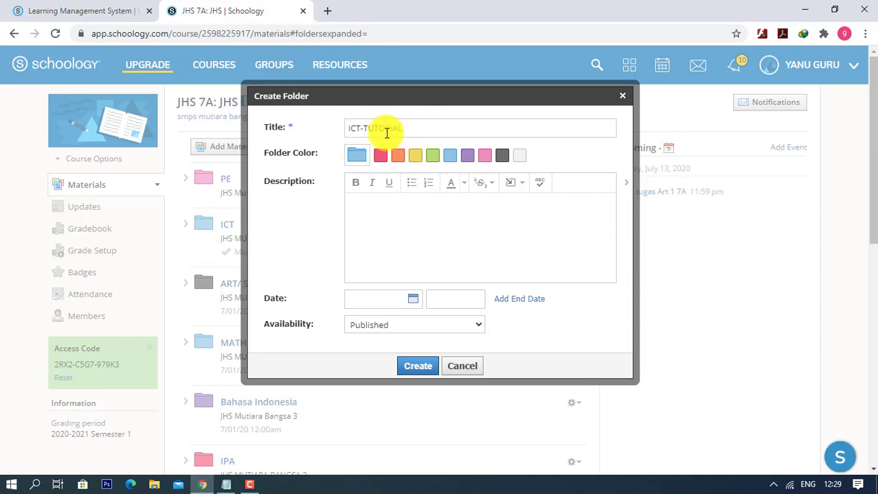
{"action": "left_click_drag", "start_coordinate": [407, 132], "coordinate": [352, 132]}
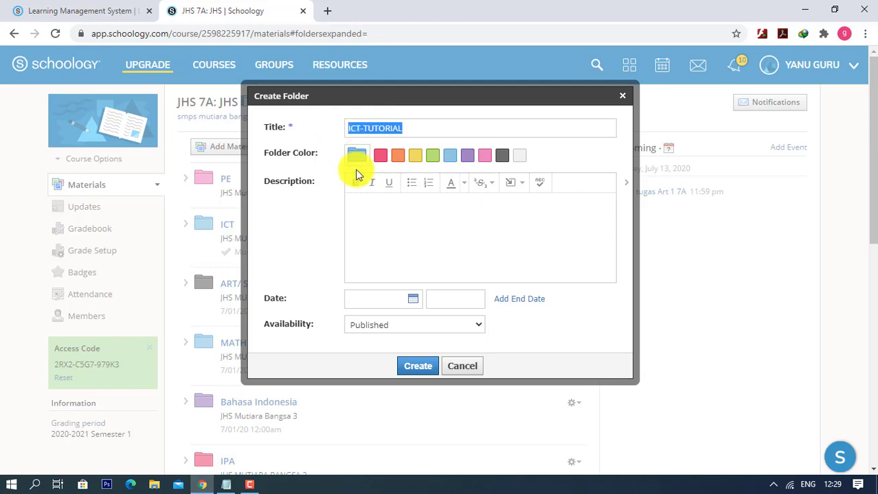
{"action": "left_click", "coordinate": [367, 218]}
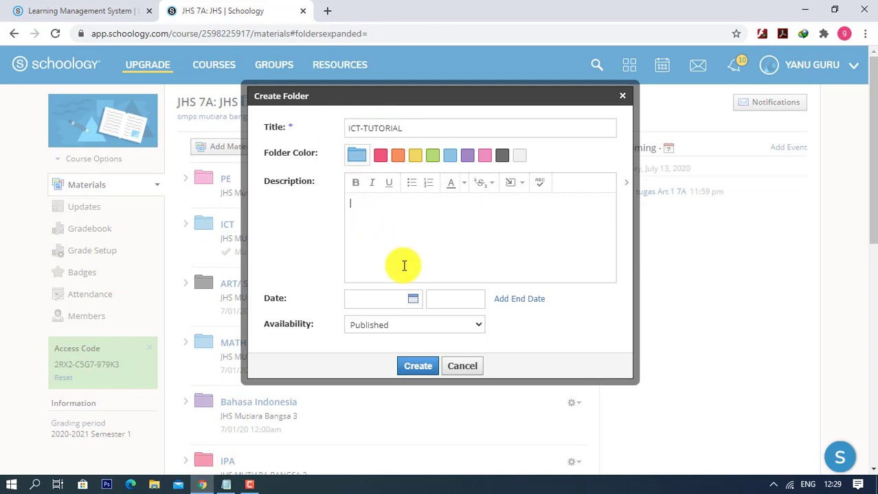
{"action": "type", "text": "JHS MUTIARA BANGSA 3"}
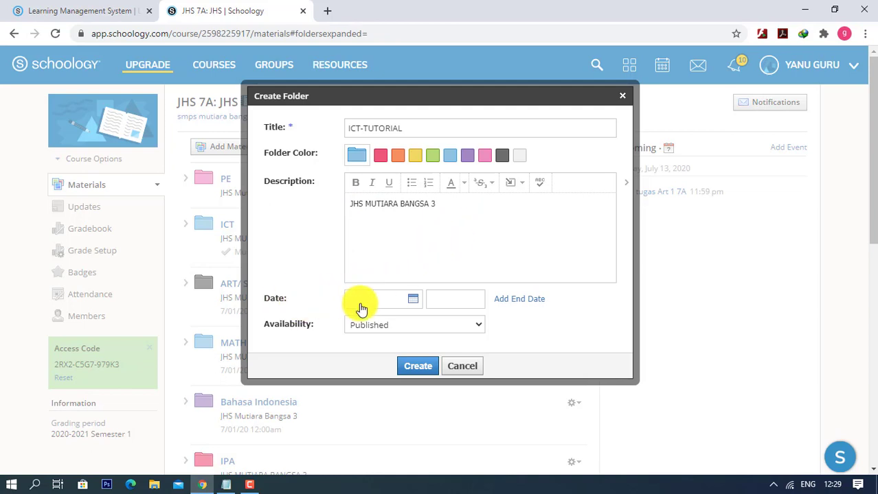
- Date the folder 7/01/20 and look over its availability choices
{"action": "left_click", "coordinate": [408, 303]}
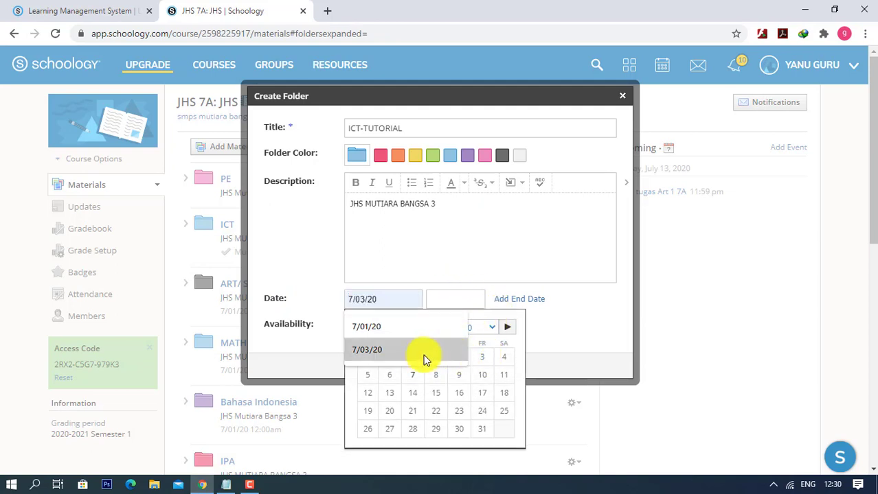
{"action": "left_click", "coordinate": [369, 328]}
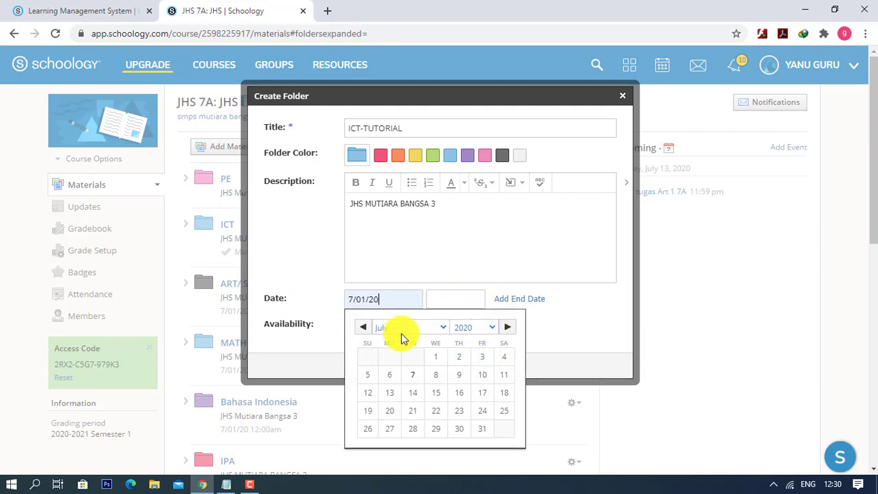
{"action": "left_click", "coordinate": [436, 362]}
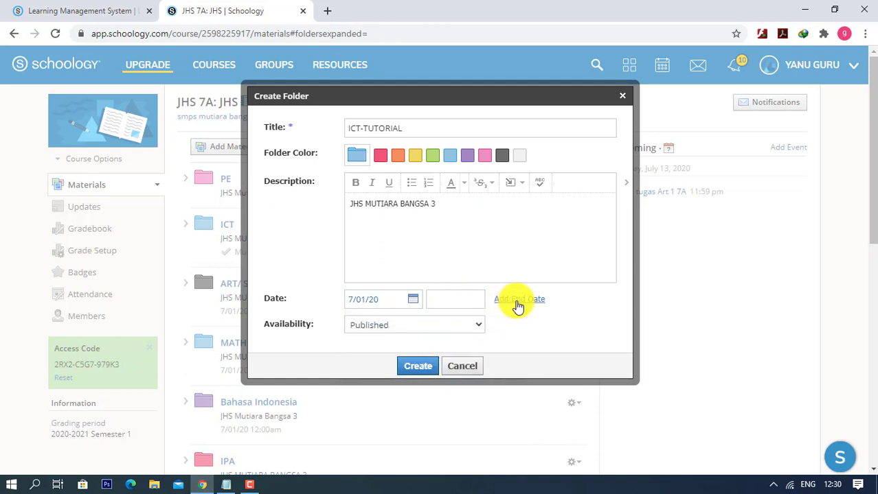
{"action": "left_click", "coordinate": [399, 326]}
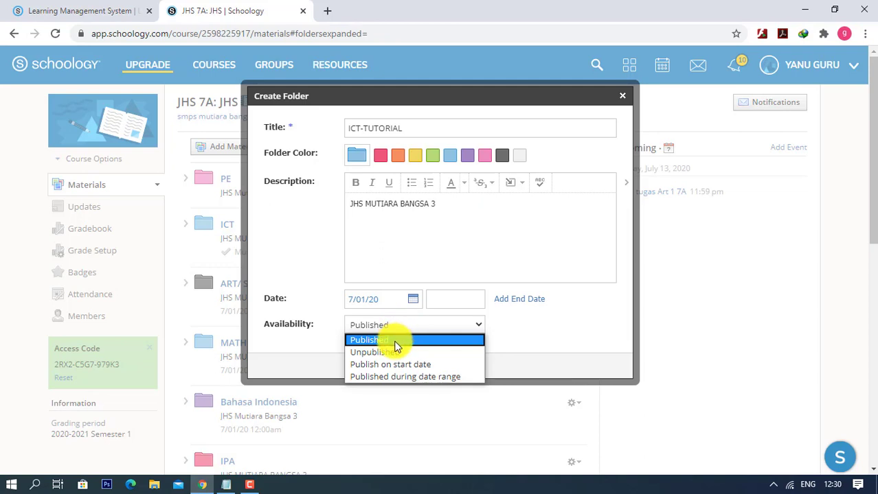
{"action": "left_click", "coordinate": [531, 329]}
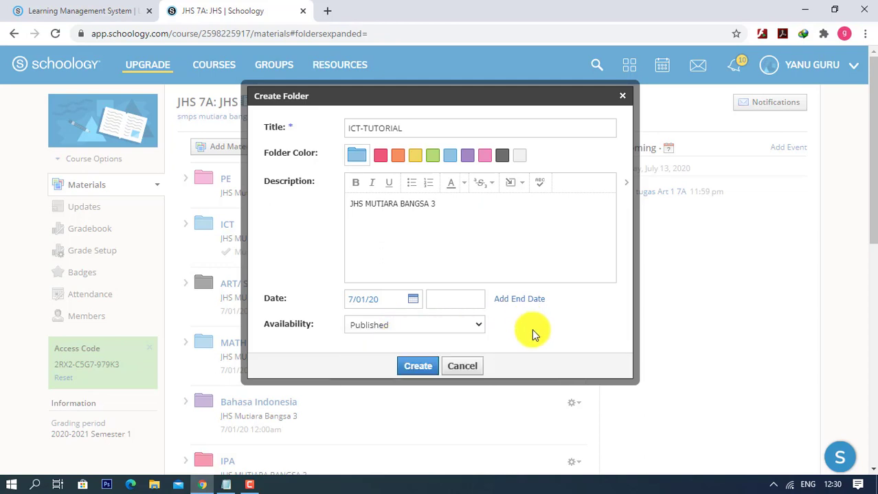
- Try the date-range and publish-on-start-date availability options for the folder
{"action": "left_click", "coordinate": [382, 323]}
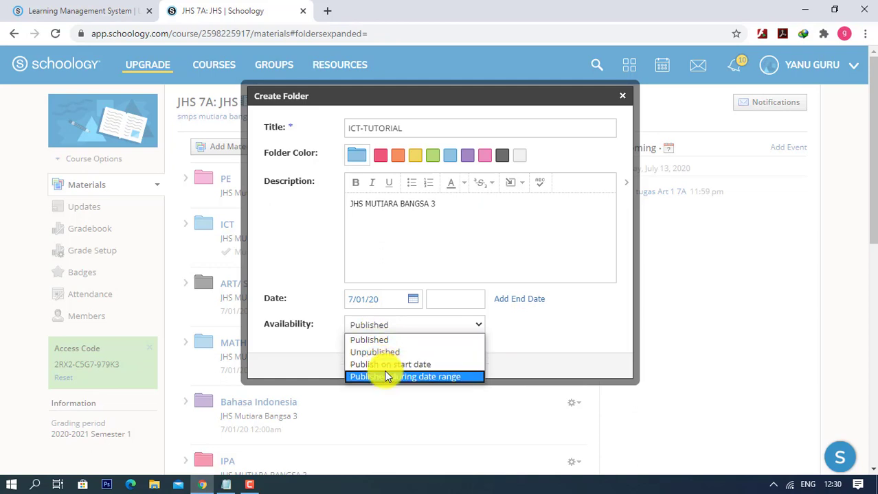
{"action": "left_click", "coordinate": [461, 378]}
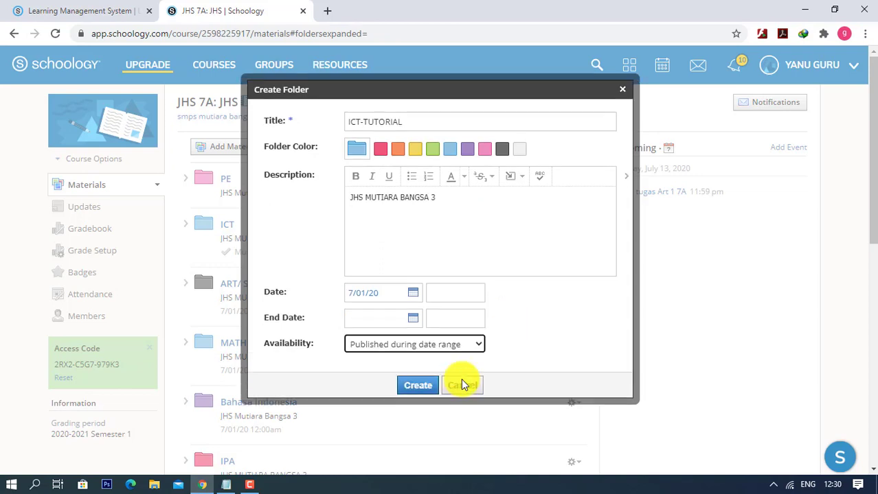
{"action": "left_click", "coordinate": [404, 324]}
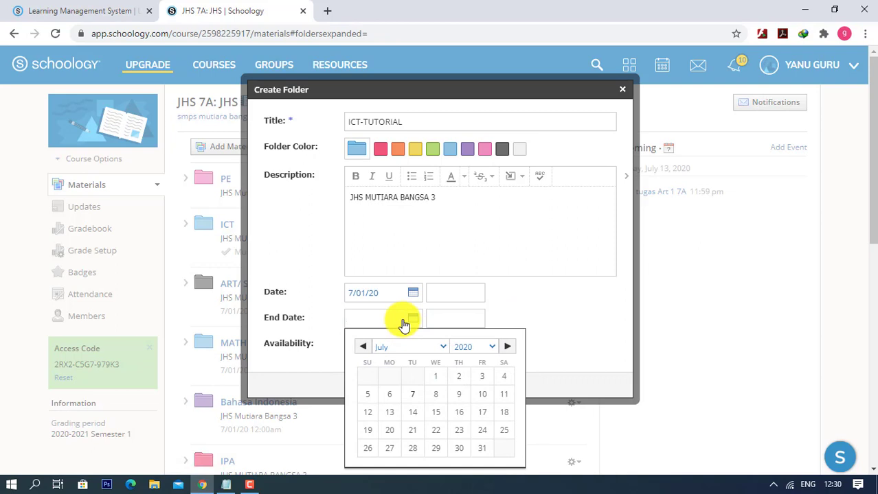
{"action": "left_click", "coordinate": [529, 317]}
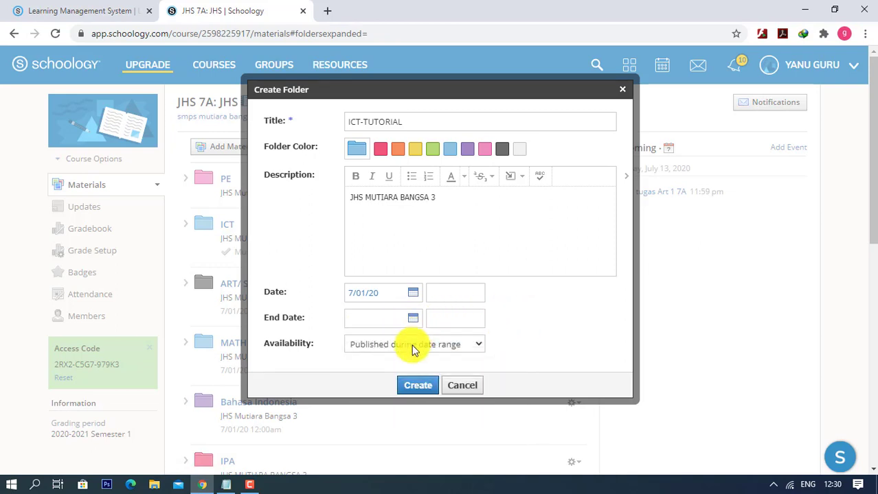
{"action": "left_click", "coordinate": [411, 345]}
{"action": "left_click", "coordinate": [398, 383]}
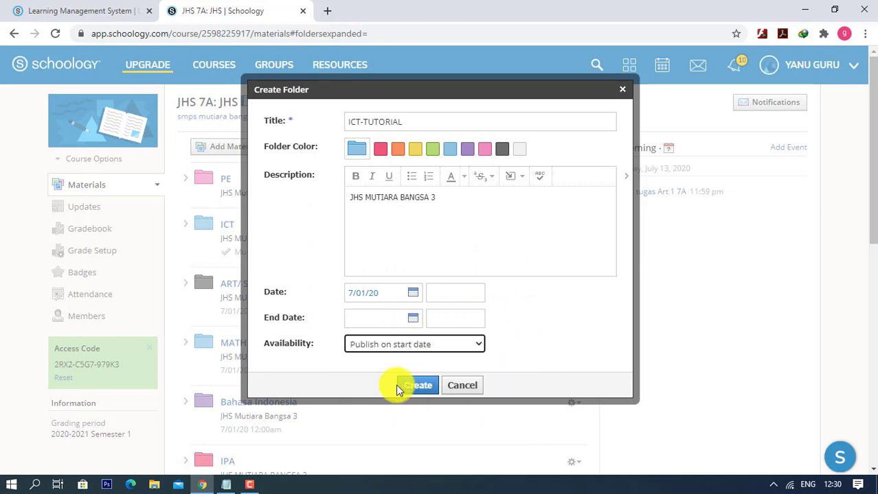
- Return availability to Published and create the ICT-TUTORIAL folder
{"action": "left_click", "coordinate": [403, 347]}
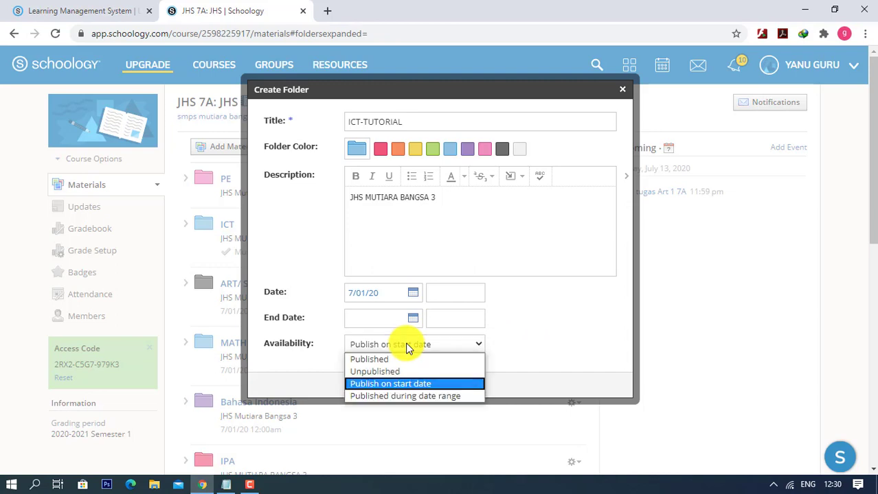
{"action": "left_click", "coordinate": [419, 346]}
{"action": "left_click", "coordinate": [428, 344]}
{"action": "left_click", "coordinate": [428, 344]}
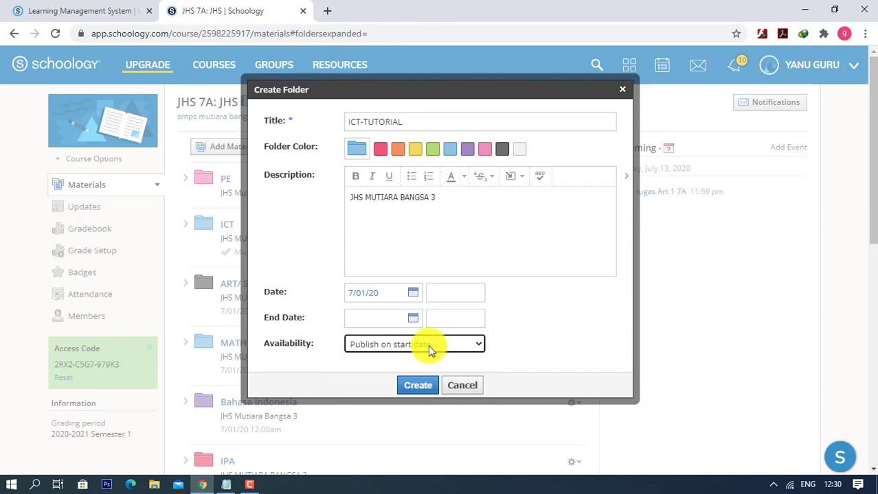
{"action": "left_click", "coordinate": [412, 345]}
{"action": "left_click", "coordinate": [386, 363]}
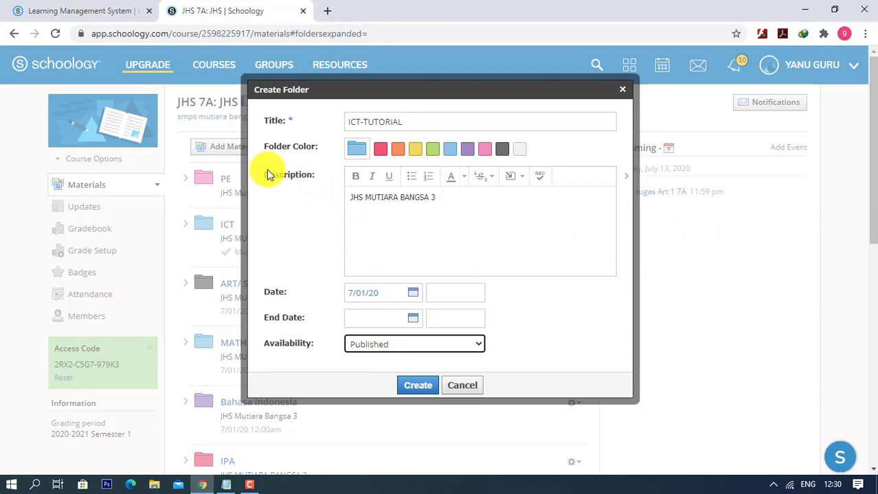
{"action": "left_click", "coordinate": [425, 388]}
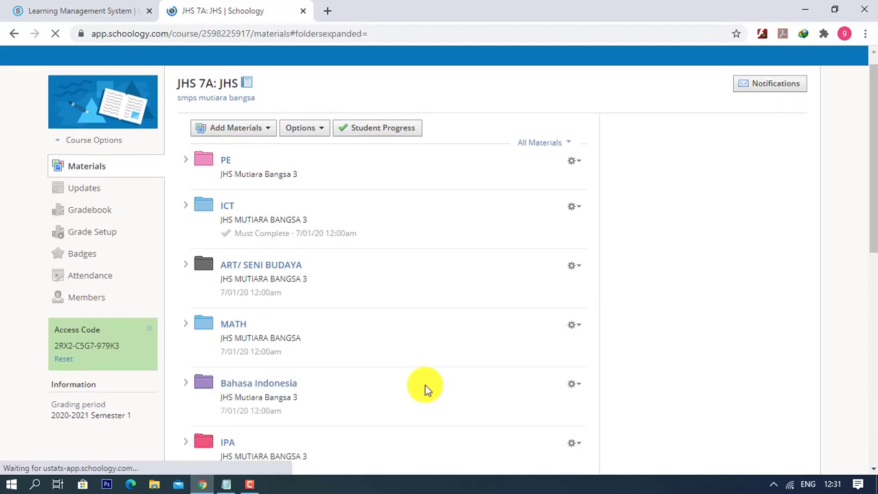
- Open the empty ICT-TUTORIAL folder and show the Add Materials choices
{"action": "scroll", "coordinate": [424, 389], "scroll_direction": "down", "scroll_amount": 10}
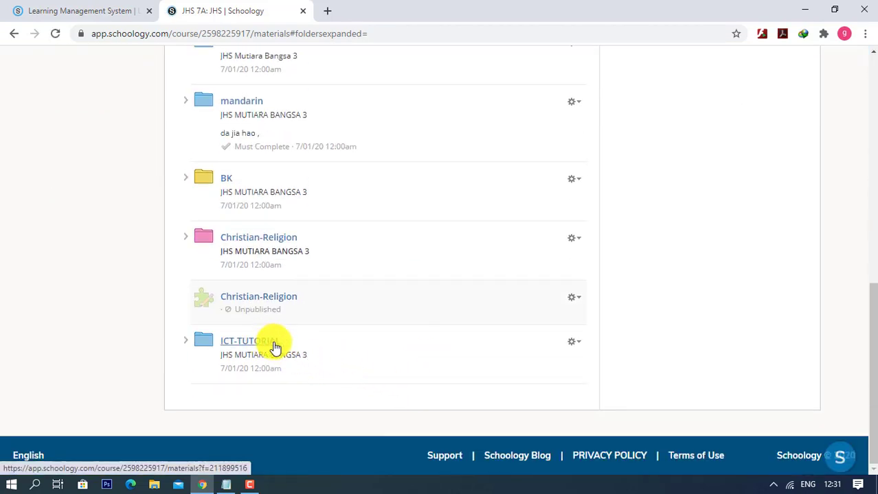
{"action": "scroll", "coordinate": [393, 347], "scroll_direction": "up", "scroll_amount": 10}
{"action": "scroll", "coordinate": [393, 346], "scroll_direction": "down", "scroll_amount": 10}
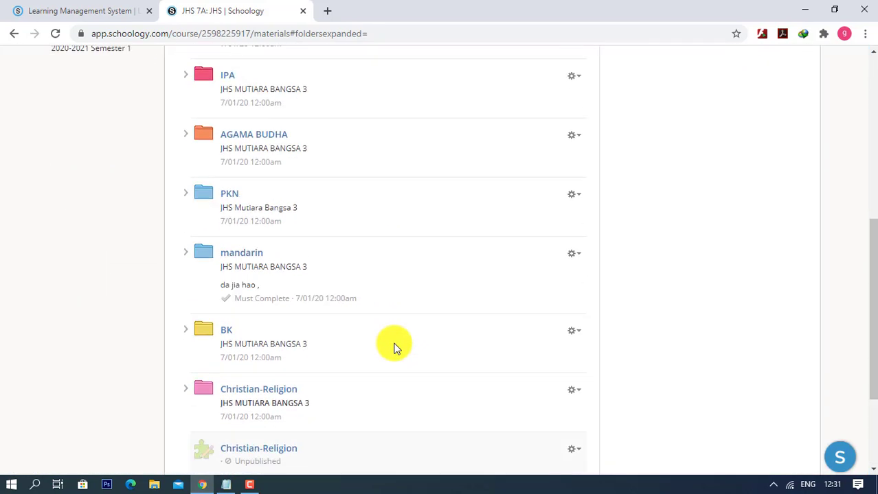
{"action": "left_click", "coordinate": [265, 350]}
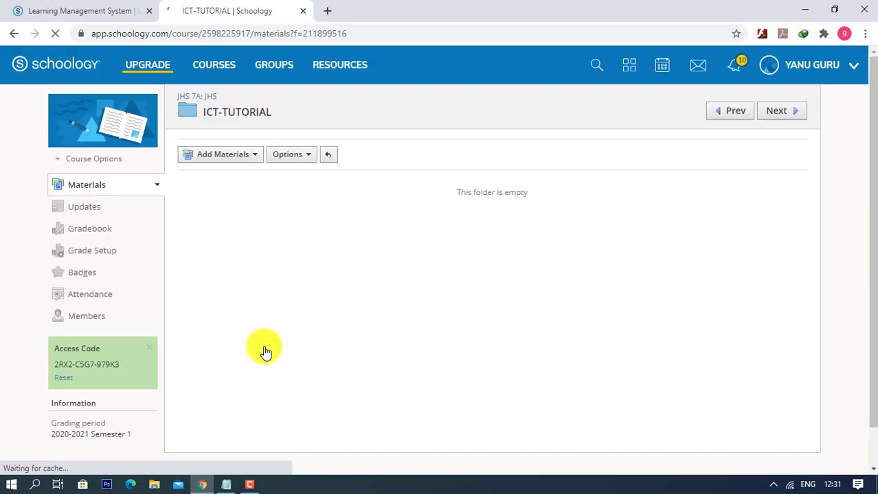
{"action": "left_click", "coordinate": [253, 163]}
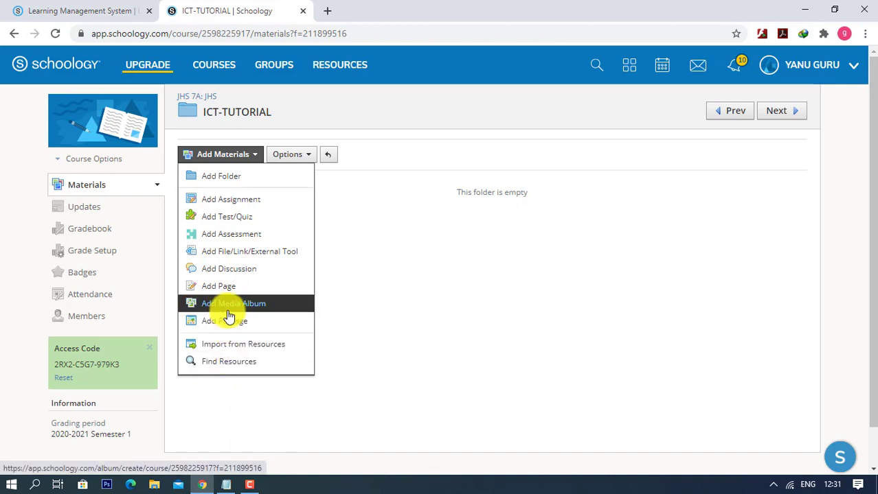
- Add a Pertemuan 1 folder described 'Component System Computer' and dated 7/01/20
{"action": "left_click", "coordinate": [235, 178]}
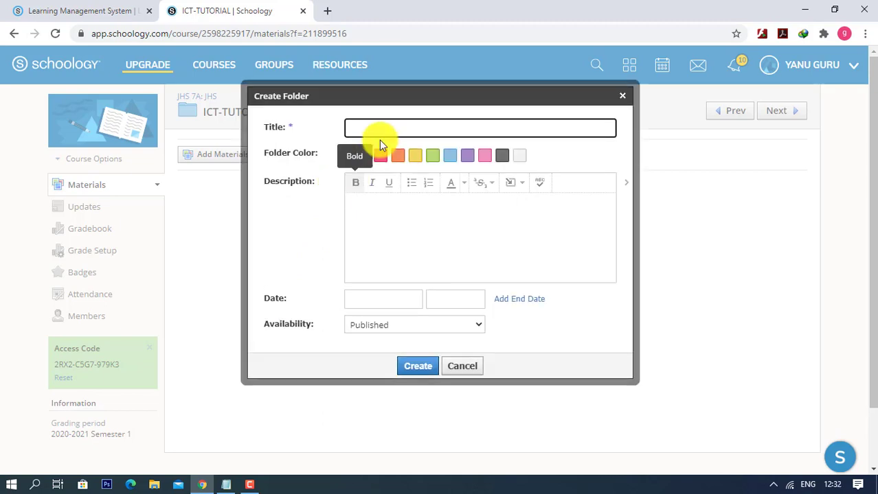
{"action": "left_click", "coordinate": [380, 125]}
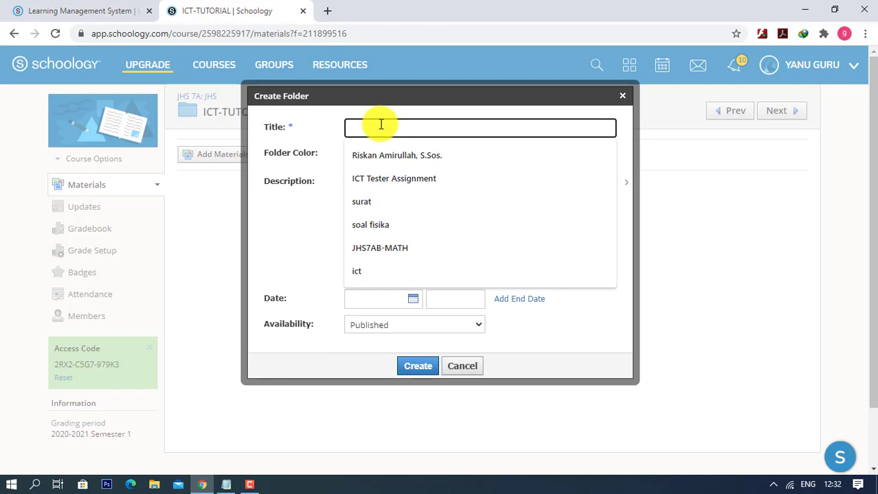
{"action": "type", "text": "P"}
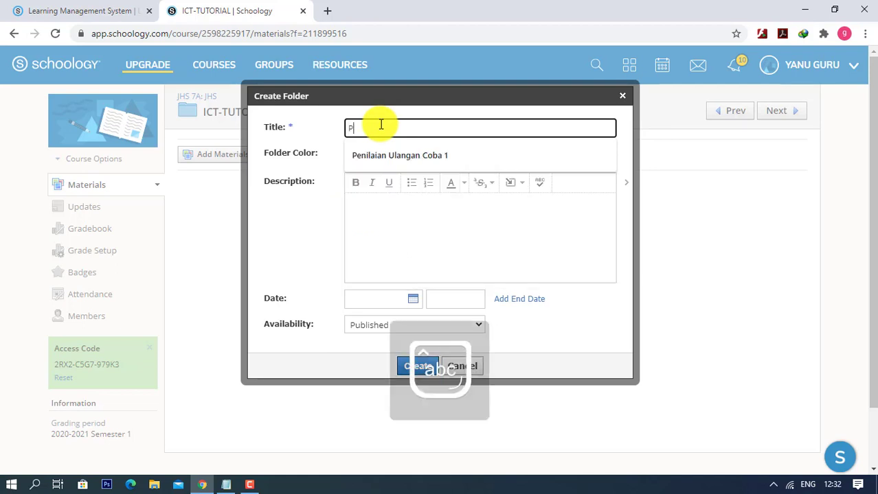
{"action": "type", "text": "ertemuan "}
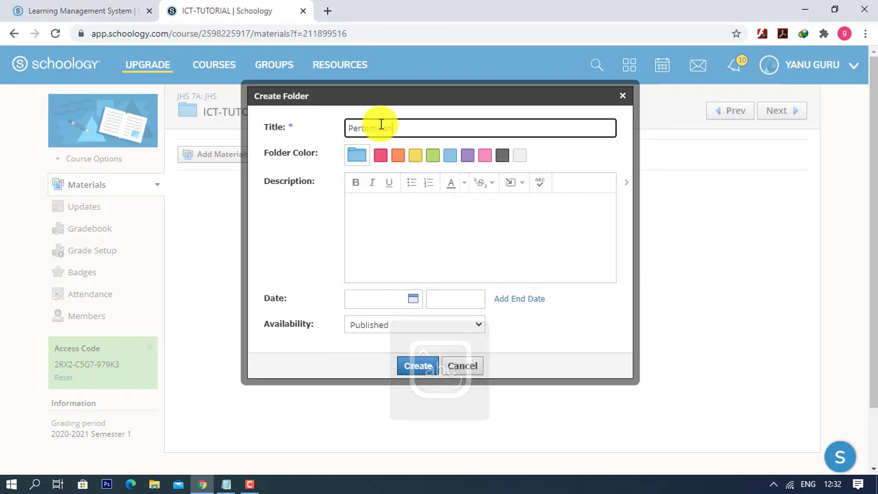
{"action": "type", "text": "1"}
{"action": "left_click", "coordinate": [398, 202]}
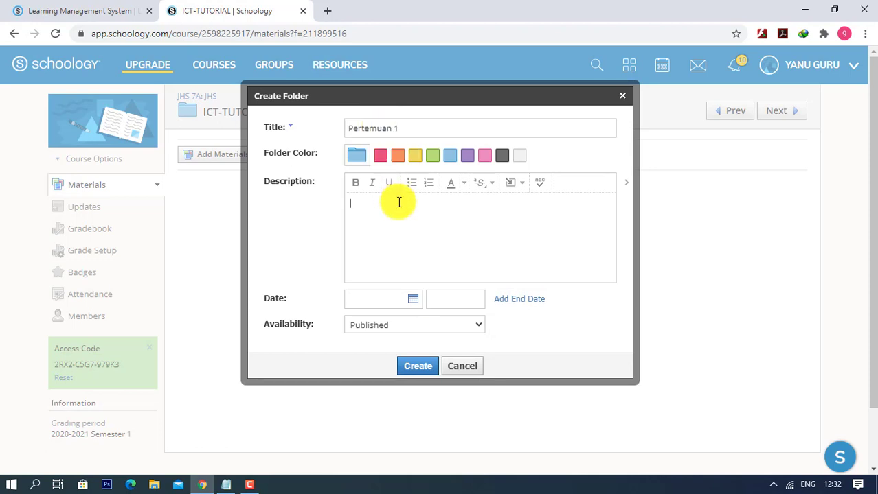
{"action": "type", "text": "Component System Computer"}
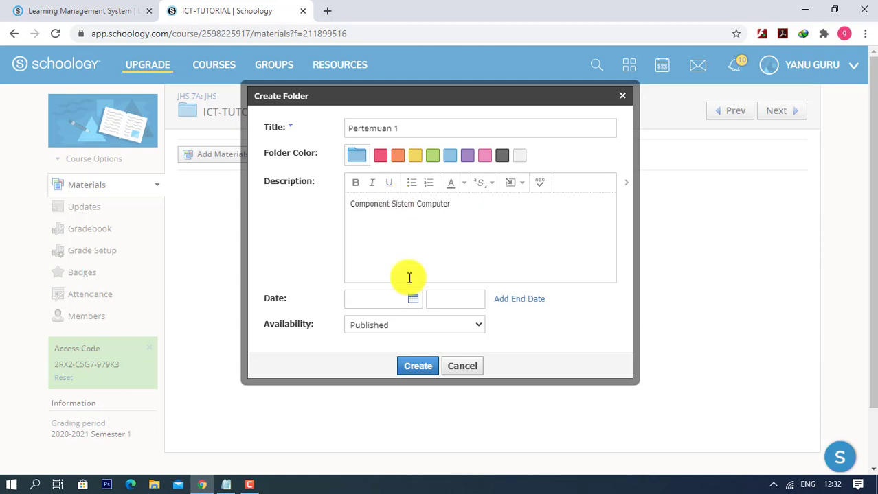
{"action": "left_click", "coordinate": [415, 302]}
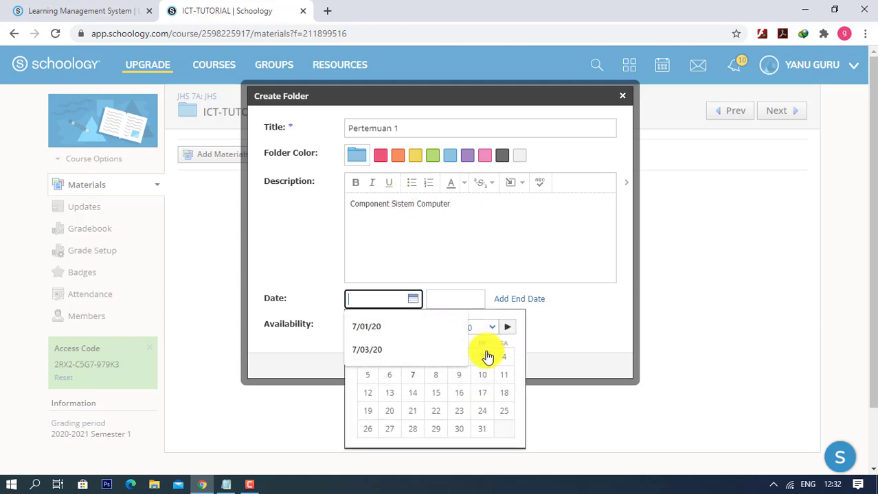
{"action": "left_click", "coordinate": [394, 333]}
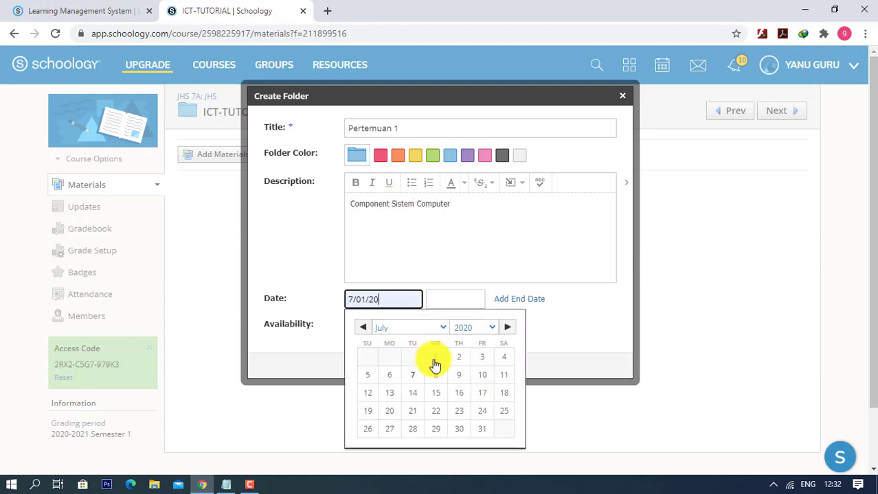
{"action": "left_click", "coordinate": [434, 360]}
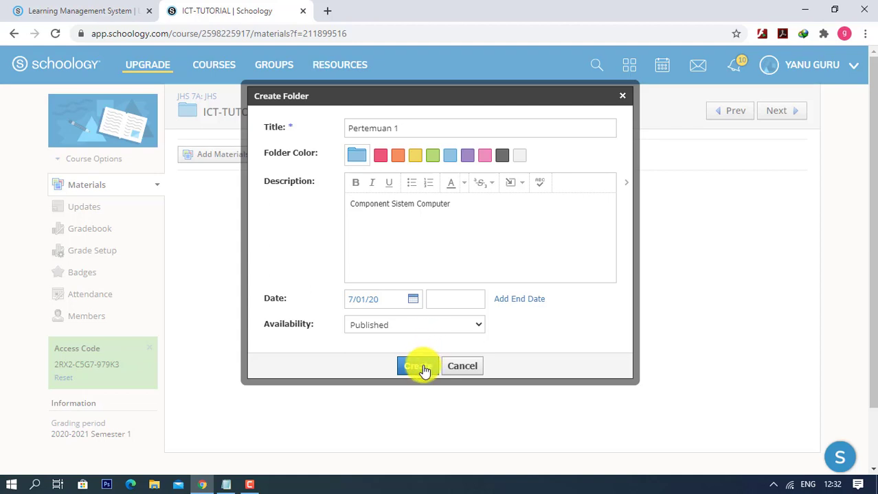
{"action": "left_click", "coordinate": [419, 368]}
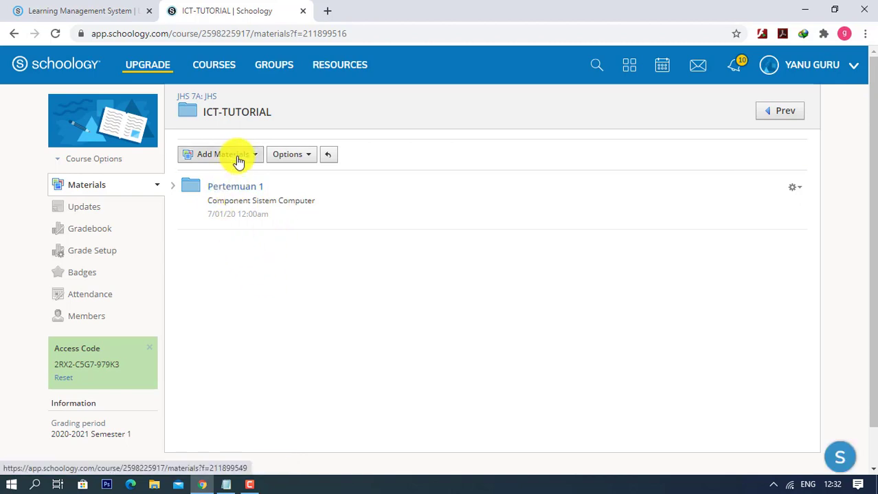
- Open the Add Materials dropdown inside the ICT-TUTORIAL folder
{"action": "left_click", "coordinate": [232, 155]}
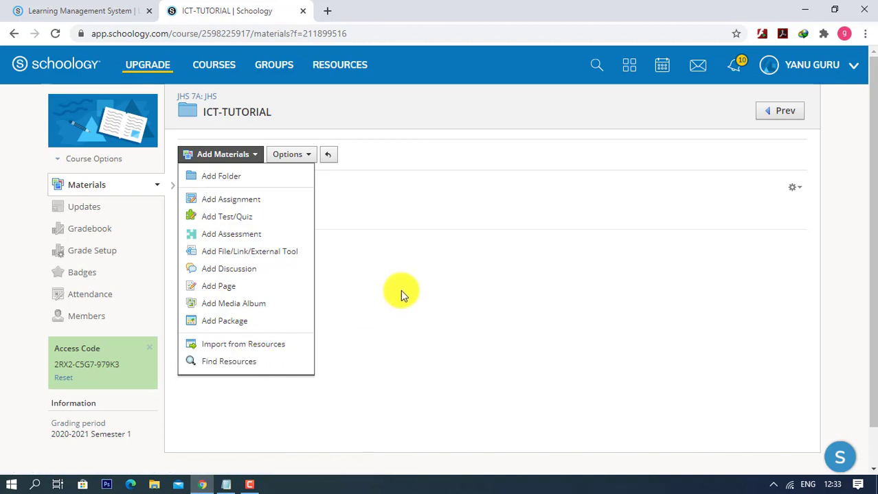
- Create a Presensi media album described 'Silahkan upload foto diri untuk melakukan presensi', adding no media
{"action": "left_click", "coordinate": [215, 310]}
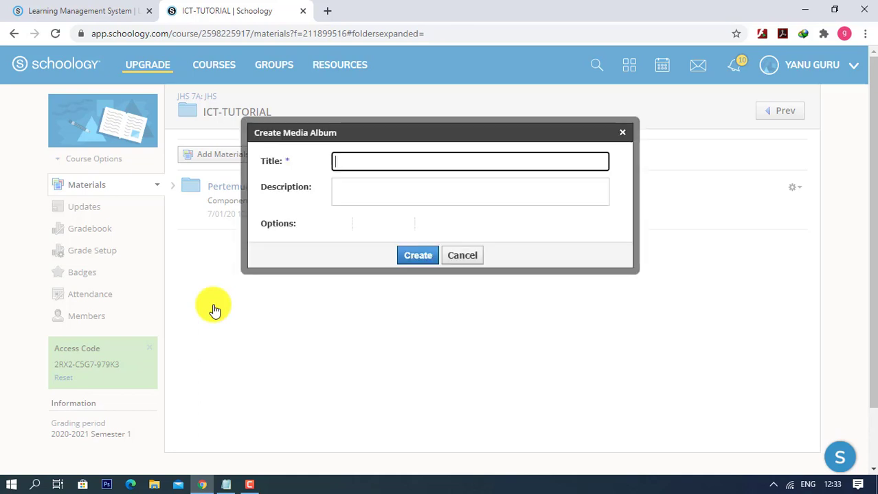
{"action": "left_click", "coordinate": [389, 161]}
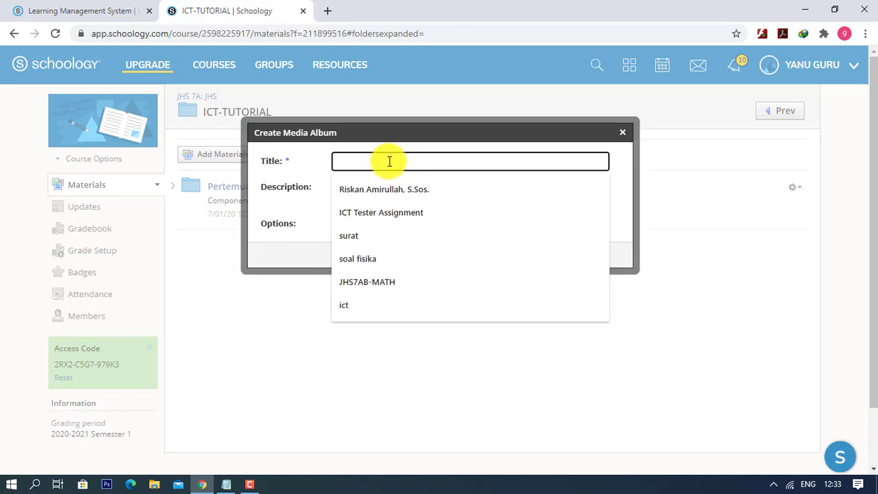
{"action": "type", "text": "Prese"}
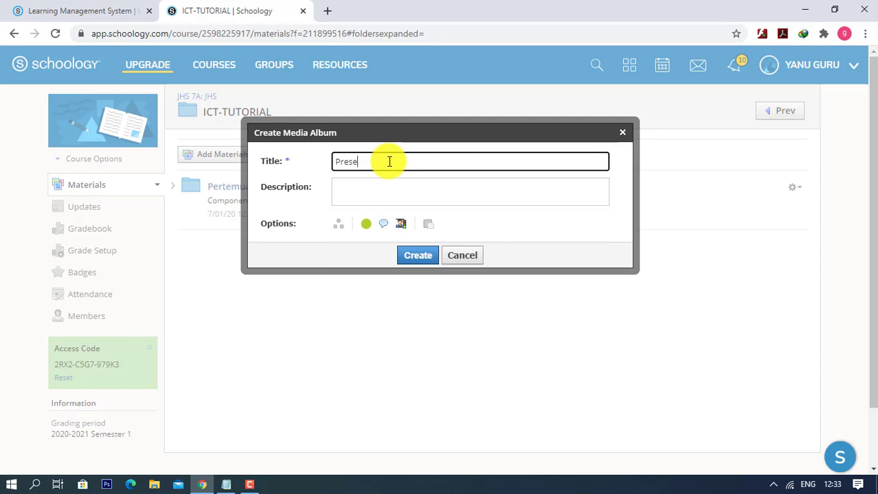
{"action": "type", "text": "nsi"}
{"action": "left_click", "coordinate": [390, 184]}
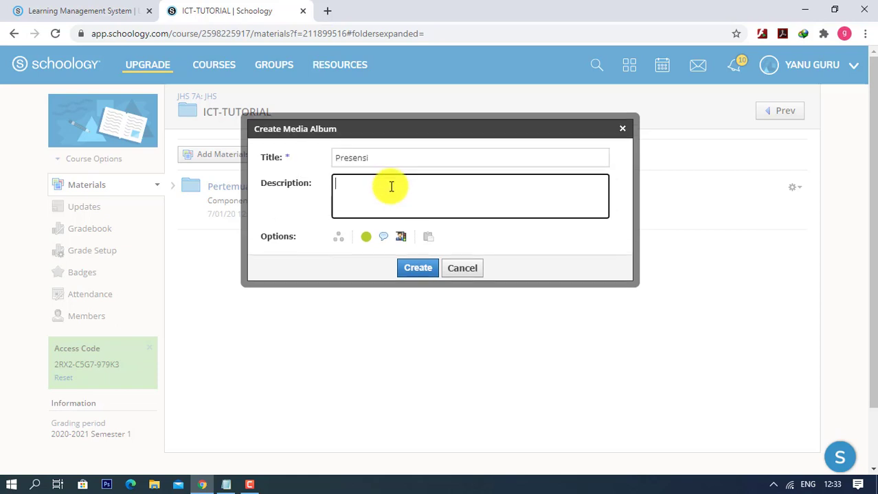
{"action": "type", "text": "Silahkan upload foto diri"}
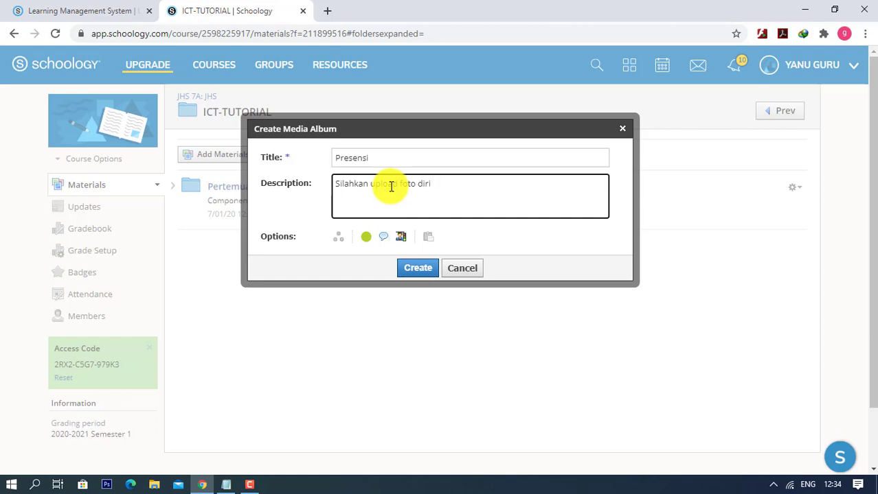
{"action": "type", "text": " untuk melakukan presensi"}
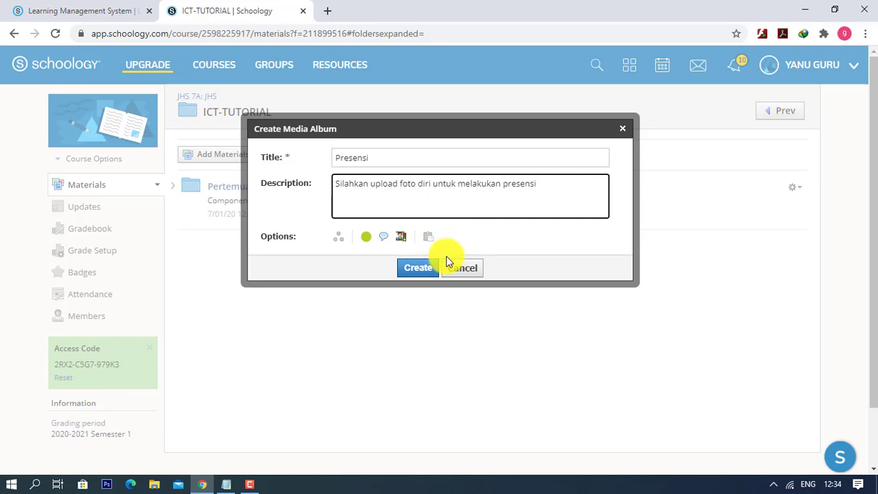
{"action": "left_click", "coordinate": [418, 268]}
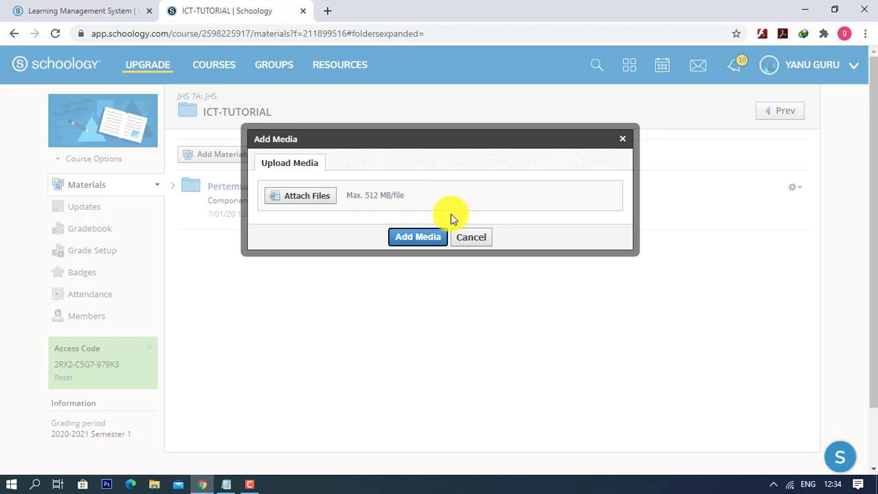
{"action": "left_click", "coordinate": [476, 241]}
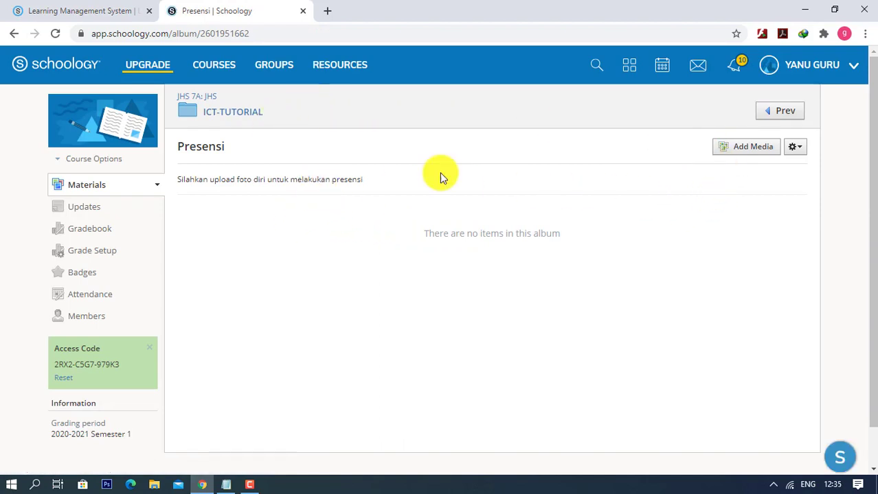
- Return to ICT-TUTORIAL and open the Pertemuan 1 folder
{"action": "left_click", "coordinate": [217, 118]}
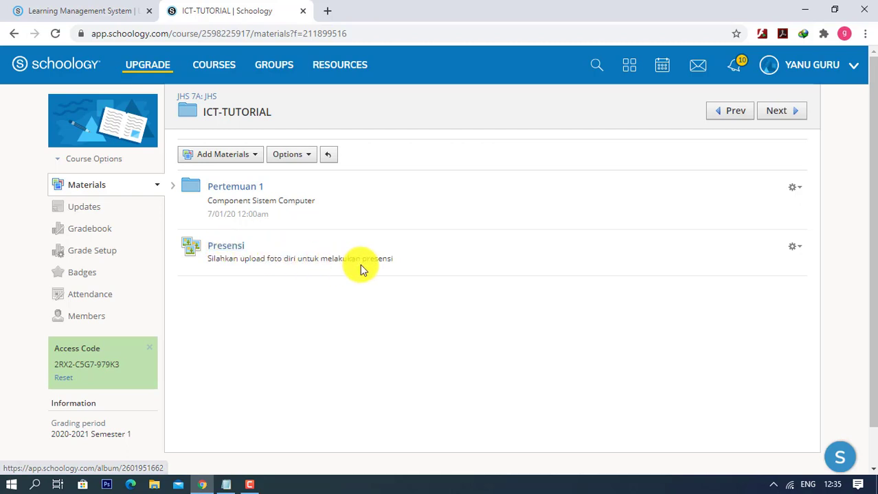
{"action": "left_click", "coordinate": [233, 196]}
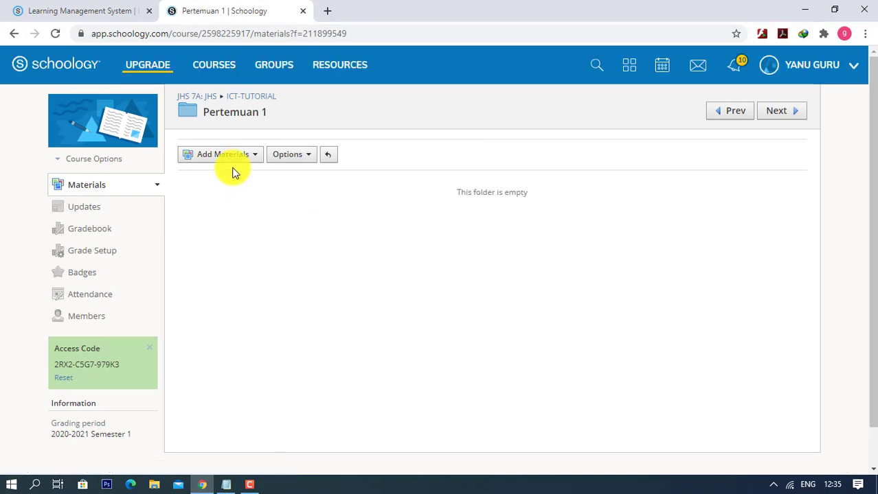
- Start a new assignment in Pertemuan 1 named ICT-Tester Assignment
{"action": "left_click", "coordinate": [235, 163]}
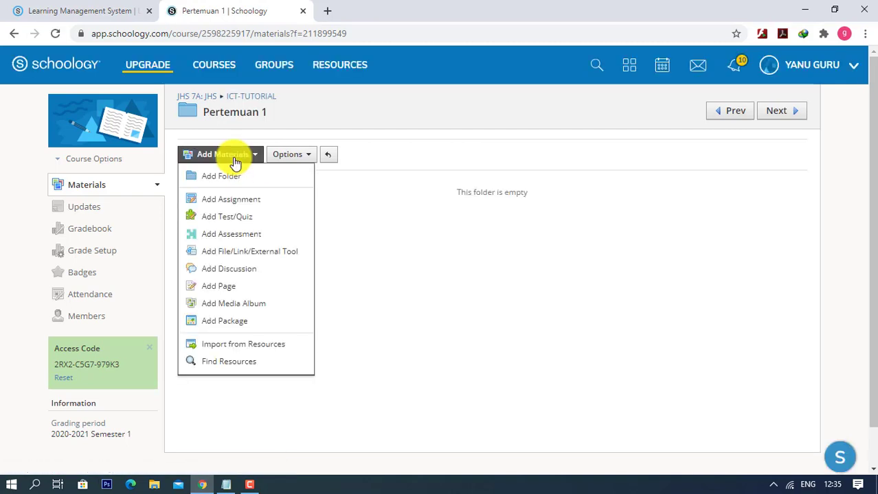
{"action": "left_click", "coordinate": [255, 199]}
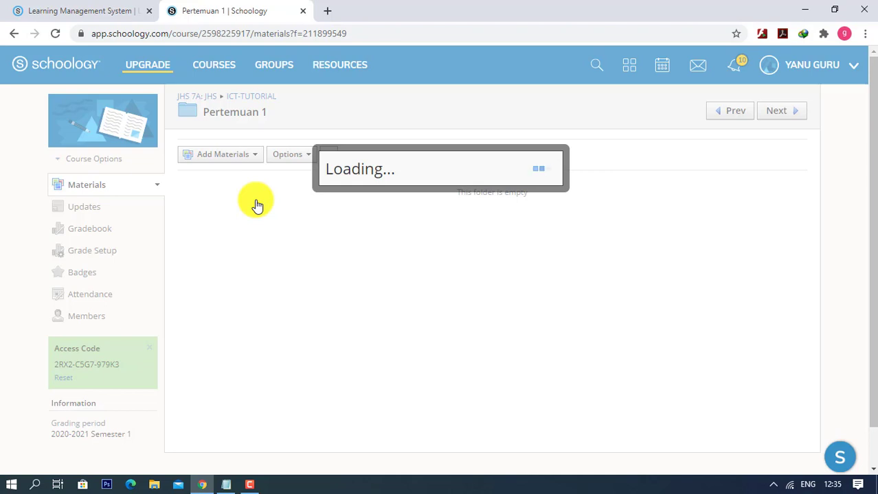
{"action": "left_click", "coordinate": [378, 105]}
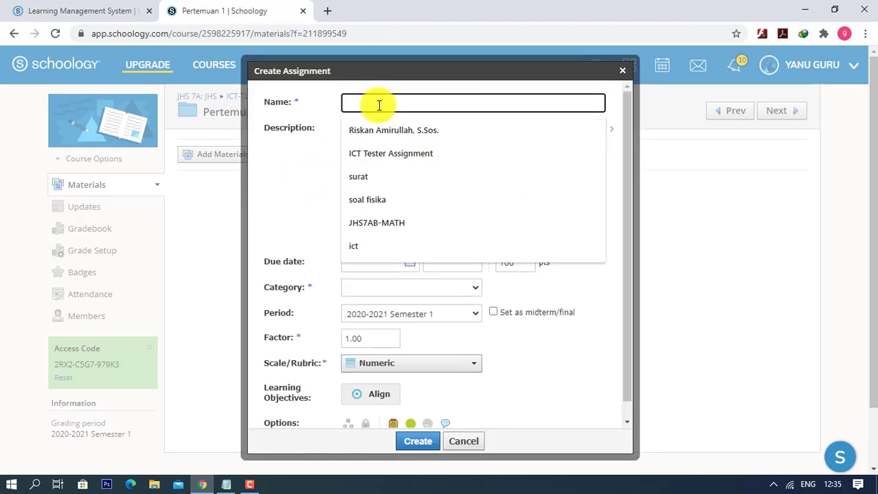
{"action": "type", "text": "Tuga"}
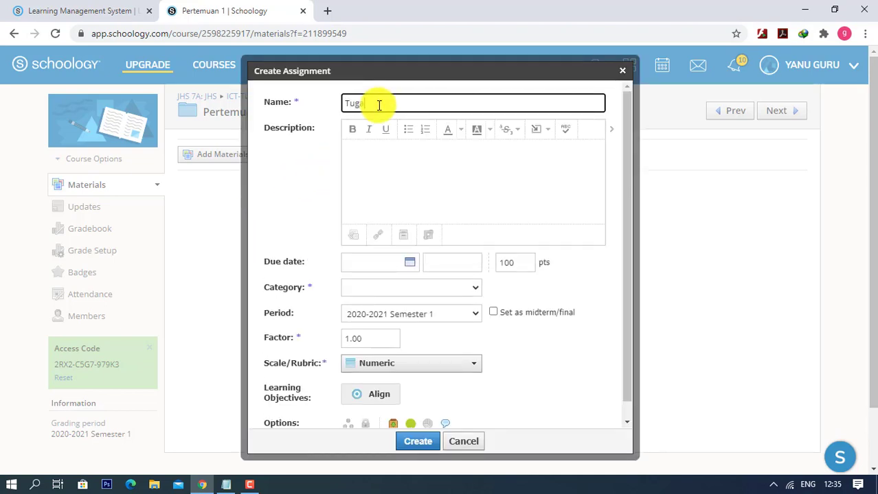
{"action": "type", "text": "s 1"}
{"action": "key", "text": "BackSpace"}
{"action": "key", "text": "BackSpace"}
{"action": "key", "text": "BackSpace"}
{"action": "key", "text": "BackSpace"}
{"action": "key", "text": "BackSpace"}
{"action": "key", "text": "BackSpace"}
{"action": "key", "text": "BackSpace"}
{"action": "type", "text": "ICt-"}
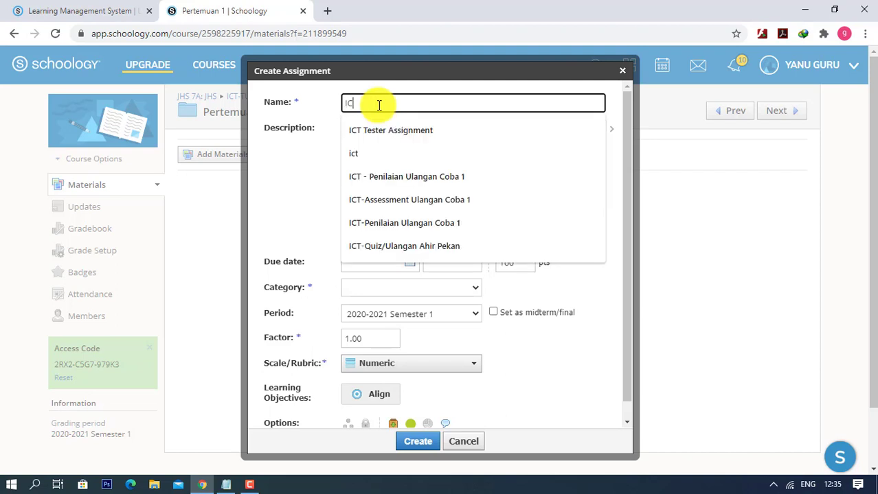
{"action": "key", "text": "BackSpace"}
{"action": "key", "text": "BackSpace"}
{"action": "type", "text": "T -"}
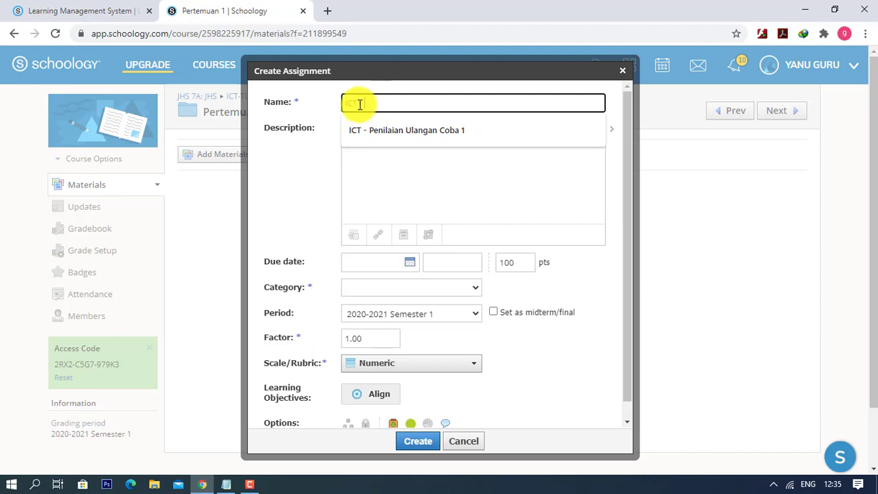
{"action": "left_click", "coordinate": [362, 105]}
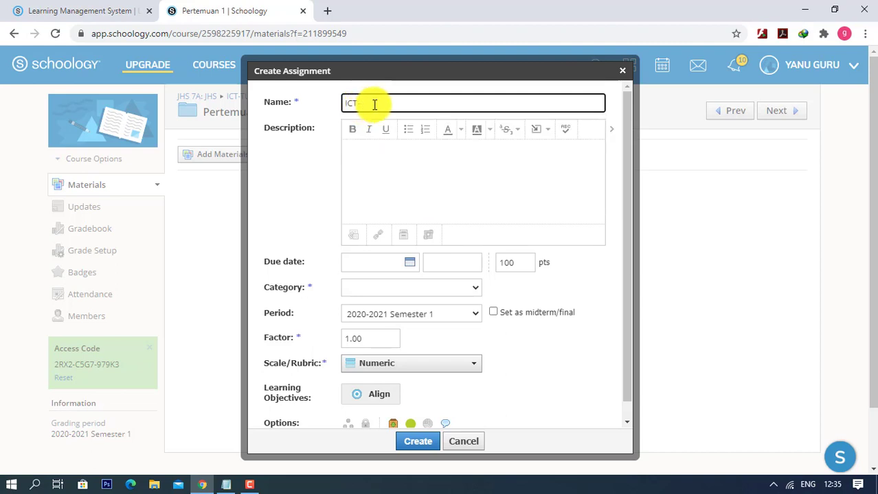
{"action": "left_click", "coordinate": [374, 104]}
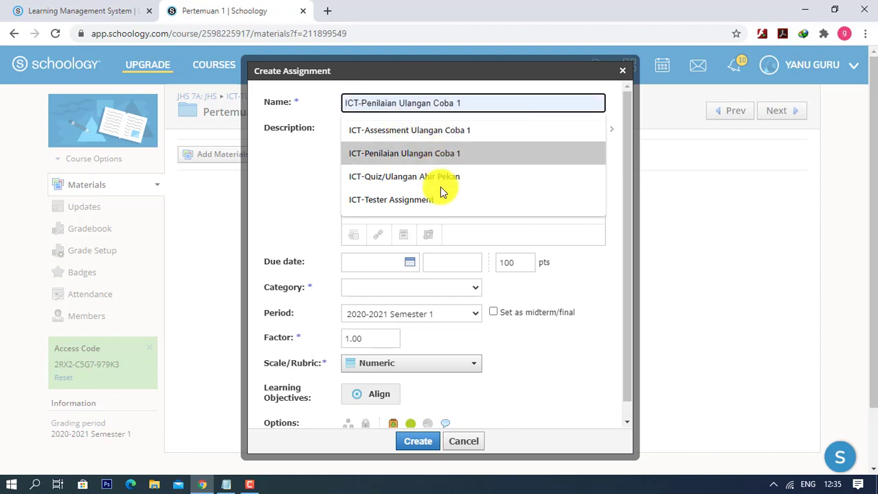
{"action": "left_click", "coordinate": [418, 204]}
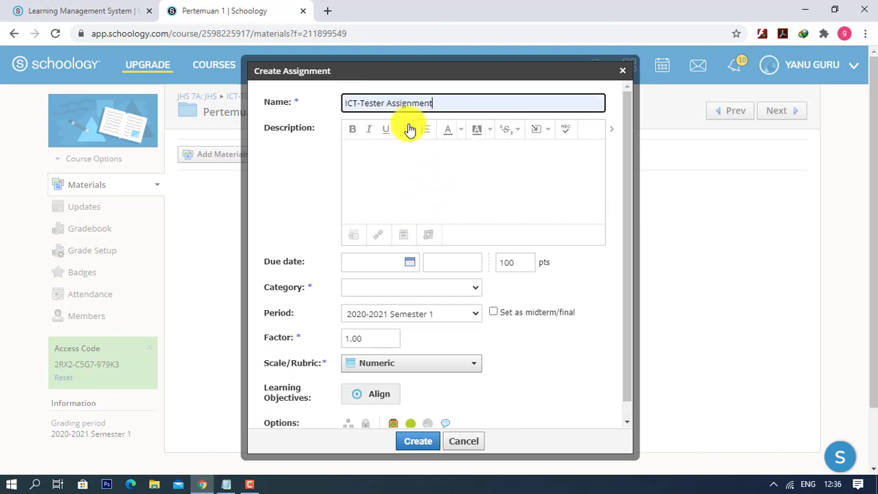
- Write numbered steps: Perhatikan gambar, Jawab pertas HVS, Foto Jawaban, Upload Jawaban
{"action": "left_click", "coordinate": [383, 165]}
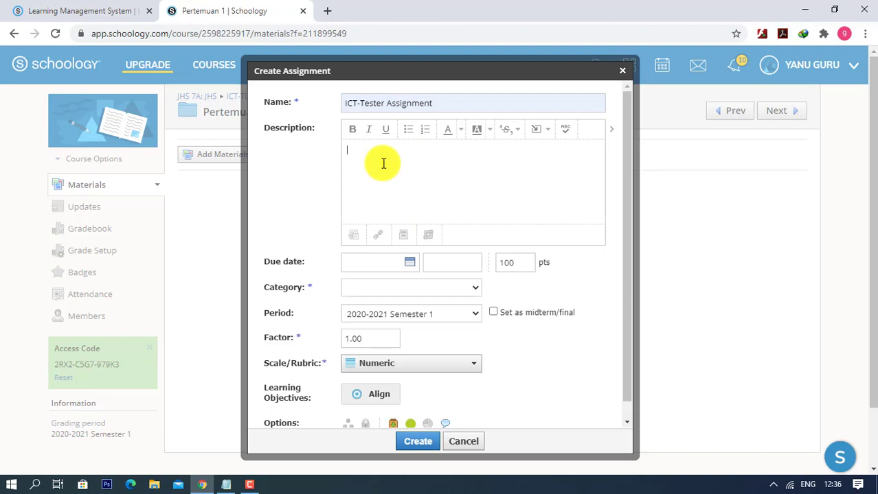
{"action": "type", "text": "1."}
{"action": "type", "text": "Perhatikan gambar"}
{"action": "key", "text": "Return"}
{"action": "type", "text": "2."}
{"action": "type", "text": "Jawab"}
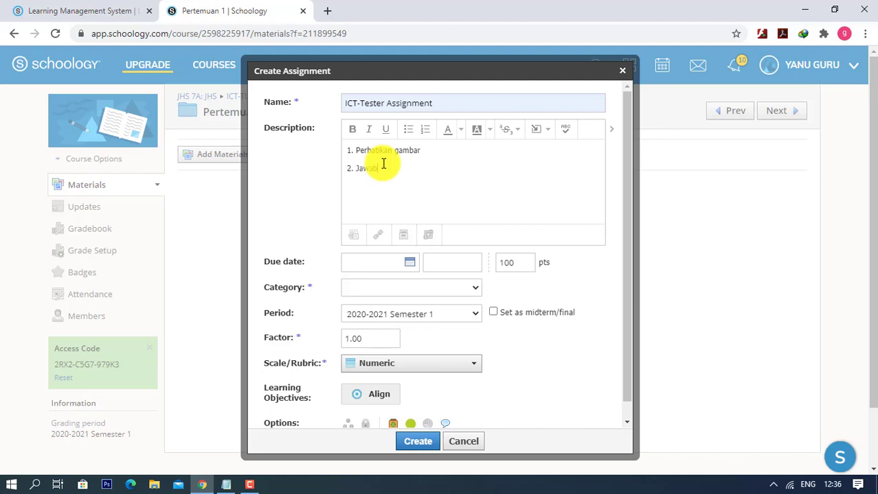
{"action": "type", "text": " pertas HVS"}
{"action": "key", "text": "Return"}
{"action": "type", "text": "3. Foto Jawaban"}
{"action": "key", "text": "Return"}
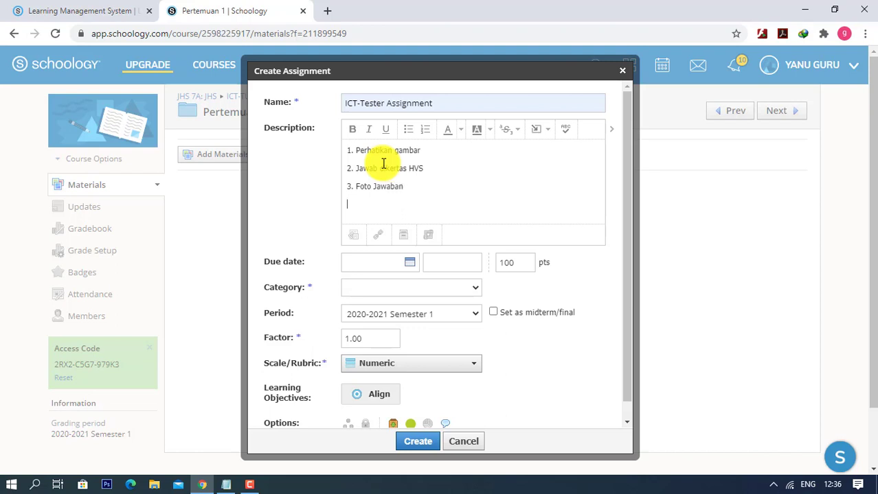
{"action": "type", "text": "4. Upload Jawaban"}
- Attach the Tugas - Diagram Sistem Komputer image file to the assignment
{"action": "left_click", "coordinate": [356, 245]}
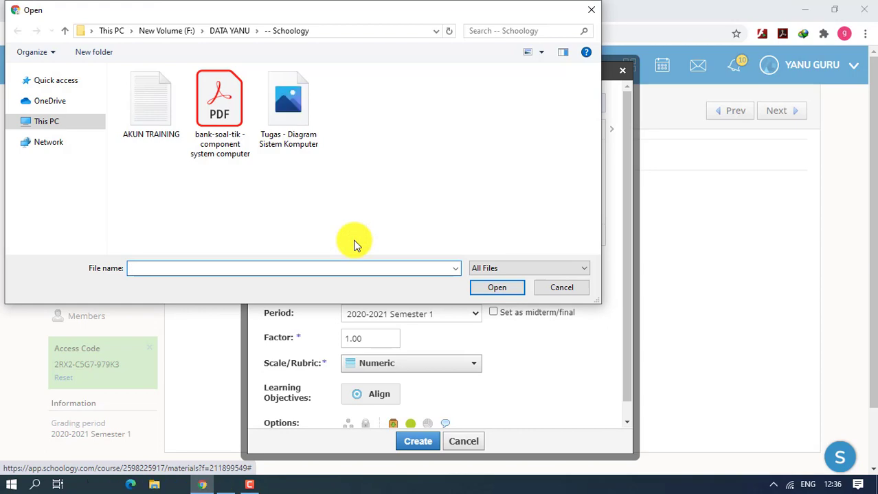
{"action": "left_click", "coordinate": [297, 121]}
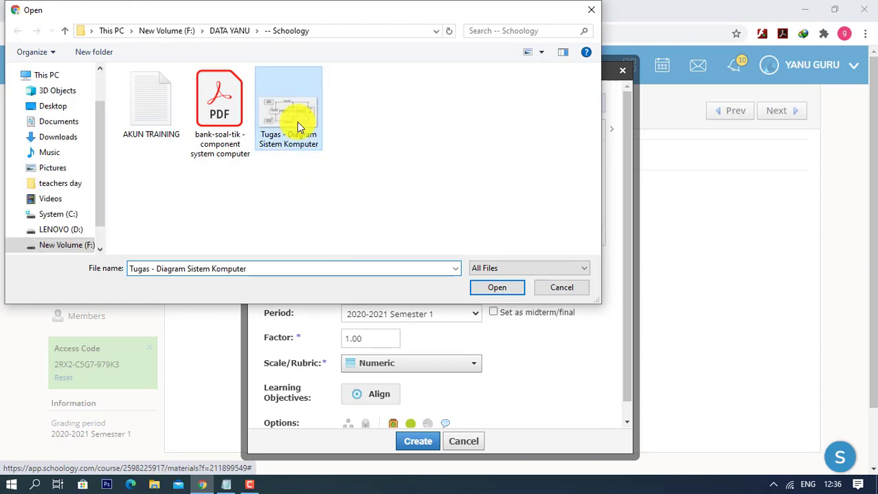
{"action": "double_click", "coordinate": [297, 122]}
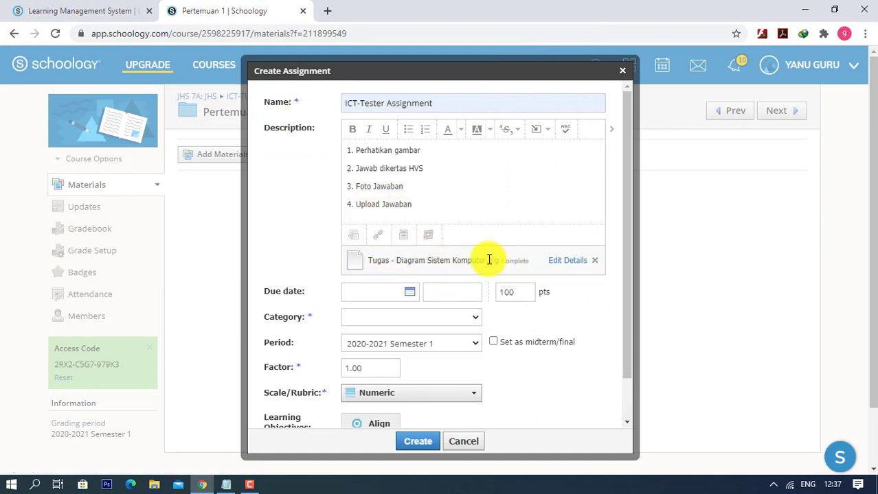
- Review the description, then set the due date to 7/08/20 at 11:59PM with 100 points
{"action": "left_click", "coordinate": [362, 149]}
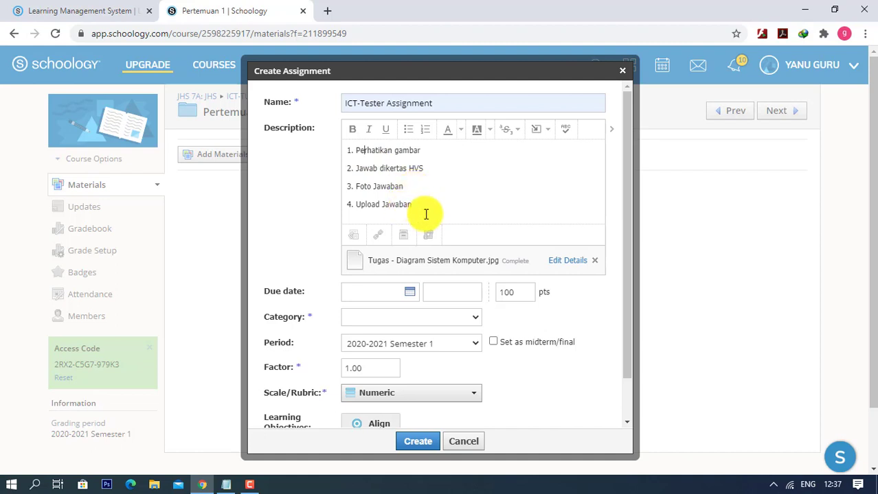
{"action": "left_click_drag", "start_coordinate": [423, 211], "coordinate": [346, 152]}
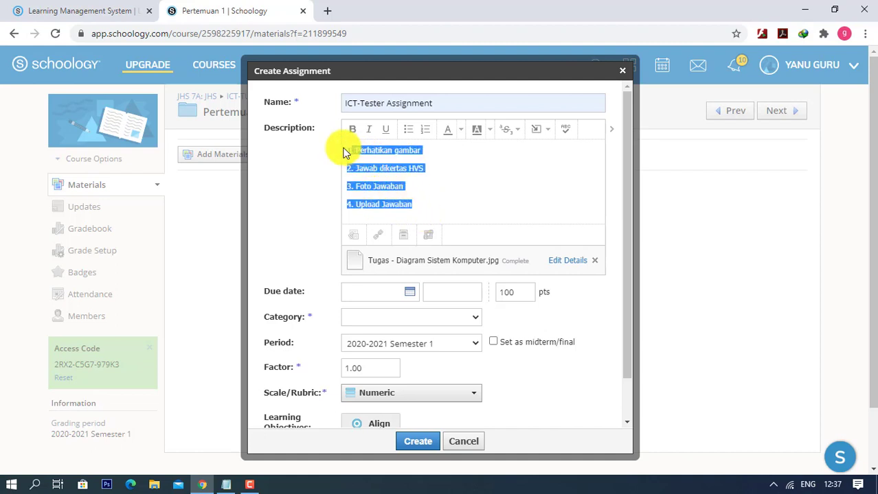
{"action": "left_click", "coordinate": [481, 185]}
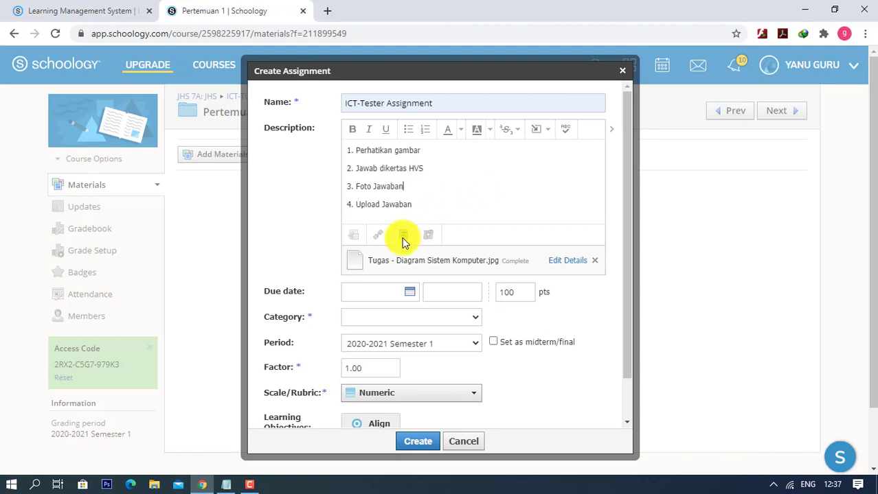
{"action": "left_click", "coordinate": [391, 295]}
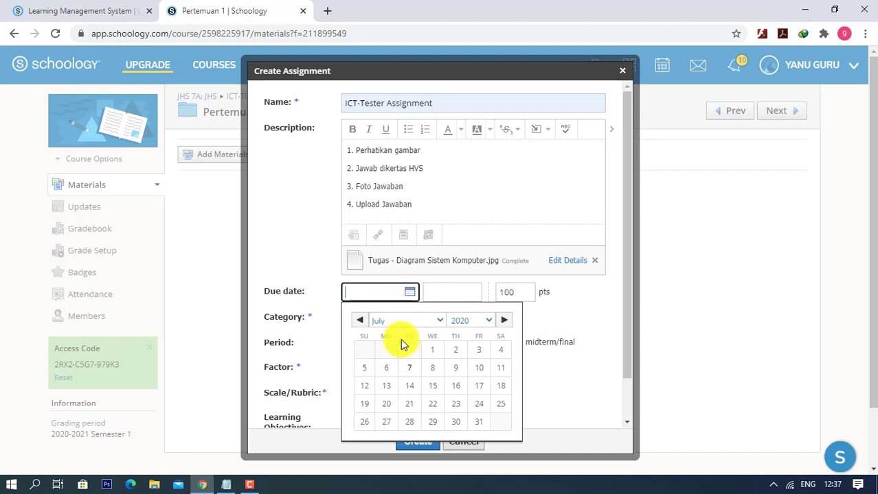
{"action": "left_click", "coordinate": [433, 371]}
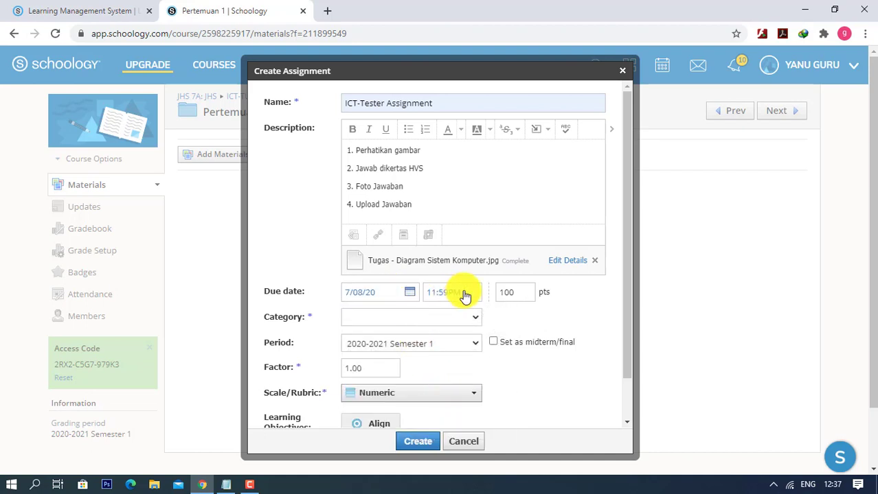
{"action": "left_click", "coordinate": [523, 294]}
{"action": "scroll", "coordinate": [532, 296], "scroll_direction": "down", "scroll_amount": 1}
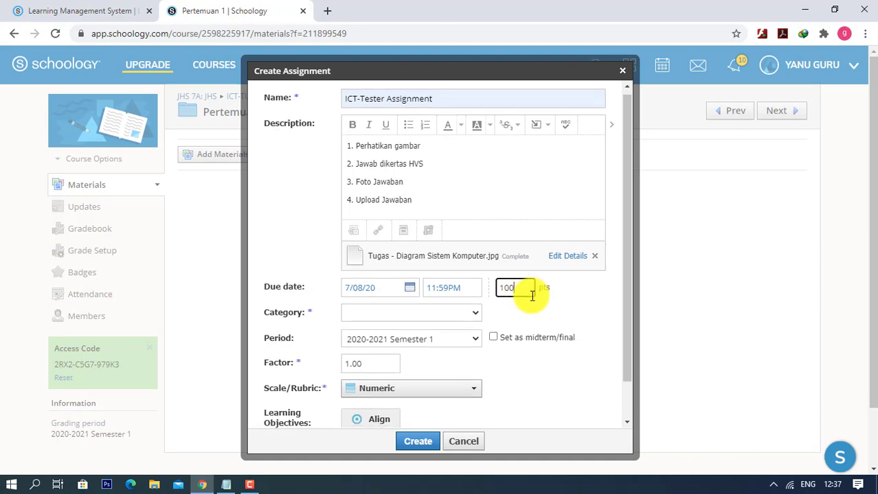
{"action": "scroll", "coordinate": [532, 296], "scroll_direction": "down", "scroll_amount": 1}
{"action": "left_click", "coordinate": [461, 270]}
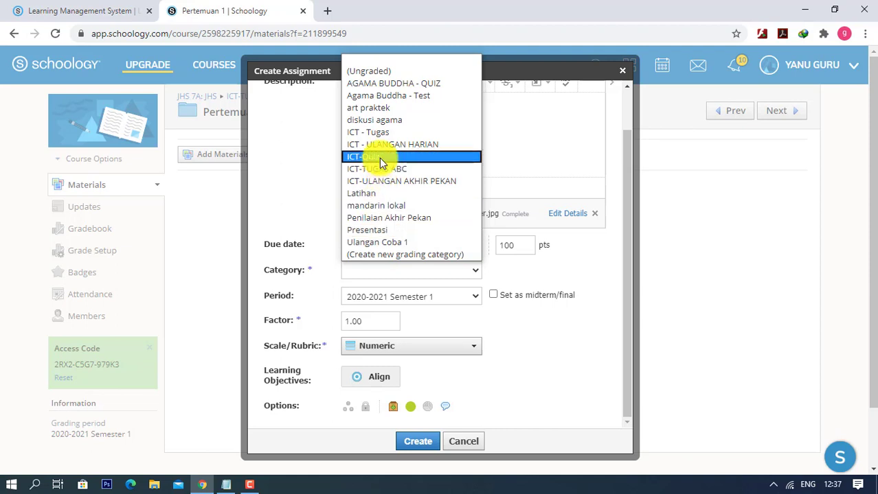
- Set the assignment category to ICT - Tugas and switch it to unpublished
{"action": "left_click", "coordinate": [376, 135]}
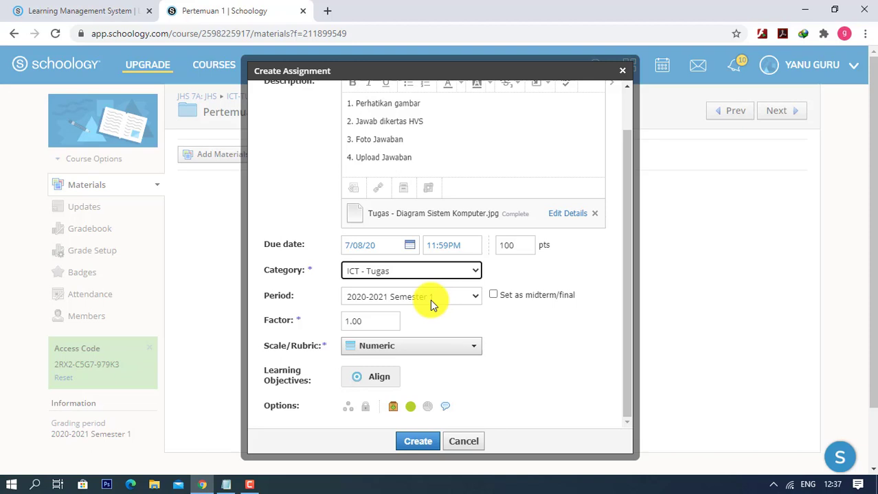
{"action": "scroll", "coordinate": [430, 300], "scroll_direction": "down", "scroll_amount": 1}
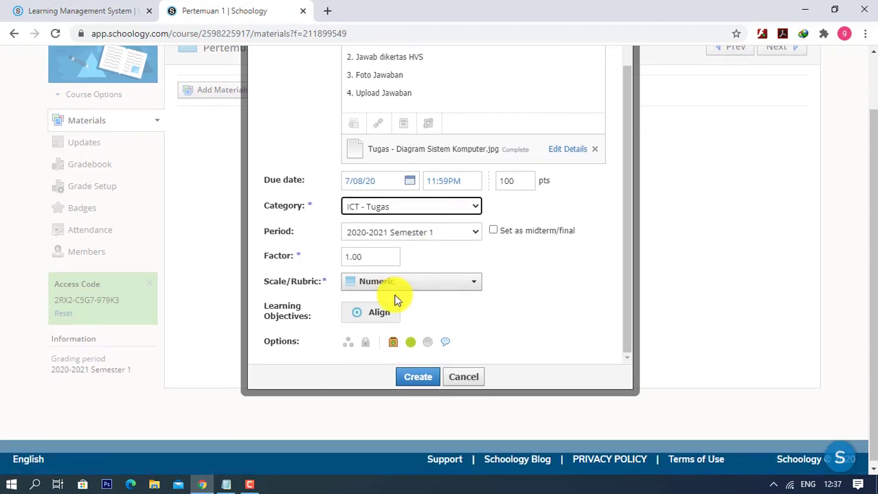
{"action": "left_click", "coordinate": [410, 343]}
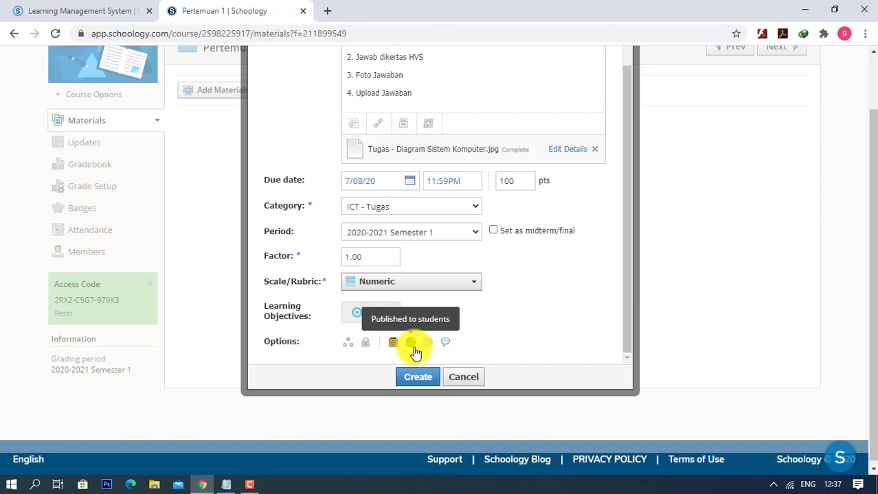
- Confirm the ICT-Tester Assignment stays unpublished and create it in Pertemuan 1
{"action": "scroll", "coordinate": [415, 353], "scroll_direction": "up", "scroll_amount": 3}
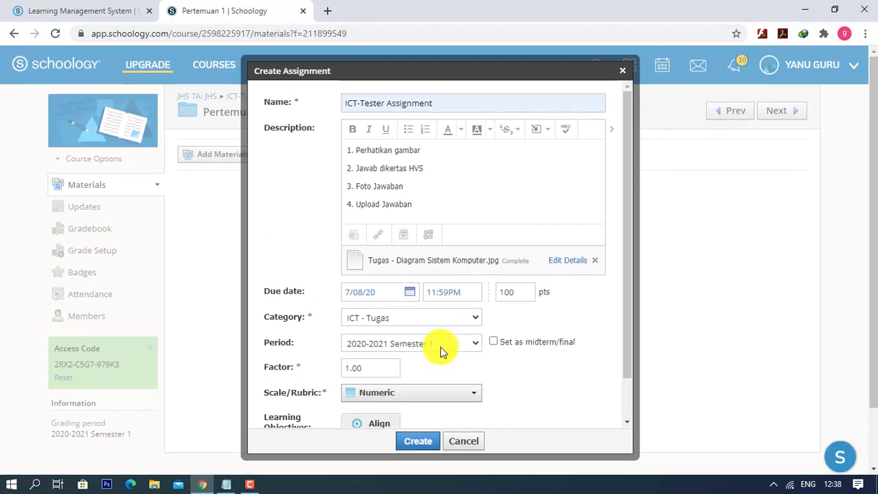
{"action": "scroll", "coordinate": [440, 351], "scroll_direction": "down", "scroll_amount": 1}
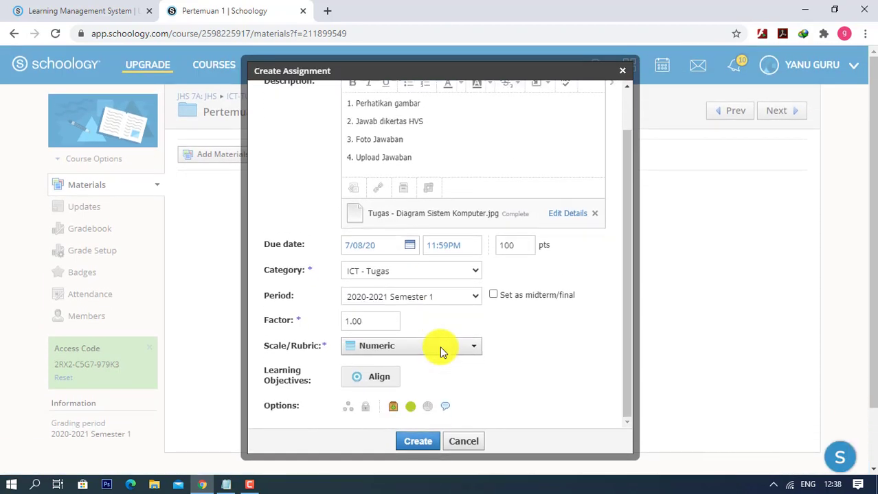
{"action": "scroll", "coordinate": [439, 346], "scroll_direction": "up", "scroll_amount": 1}
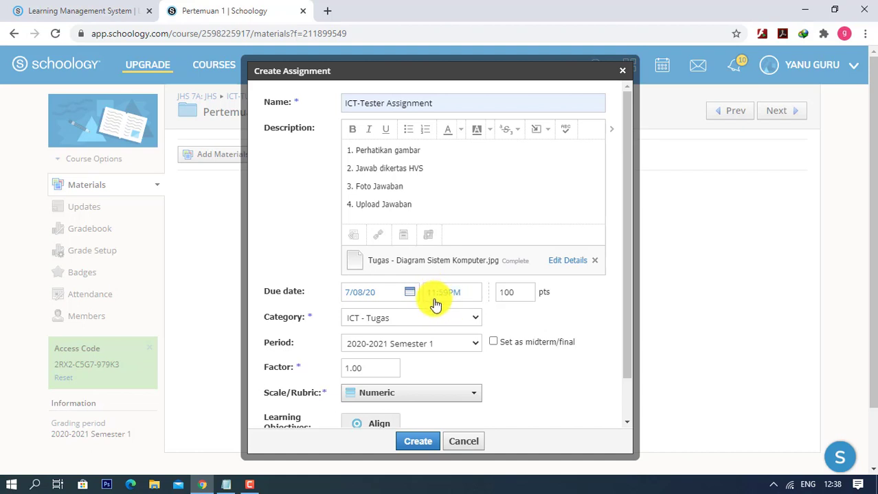
{"action": "scroll", "coordinate": [435, 305], "scroll_direction": "down", "scroll_amount": 1}
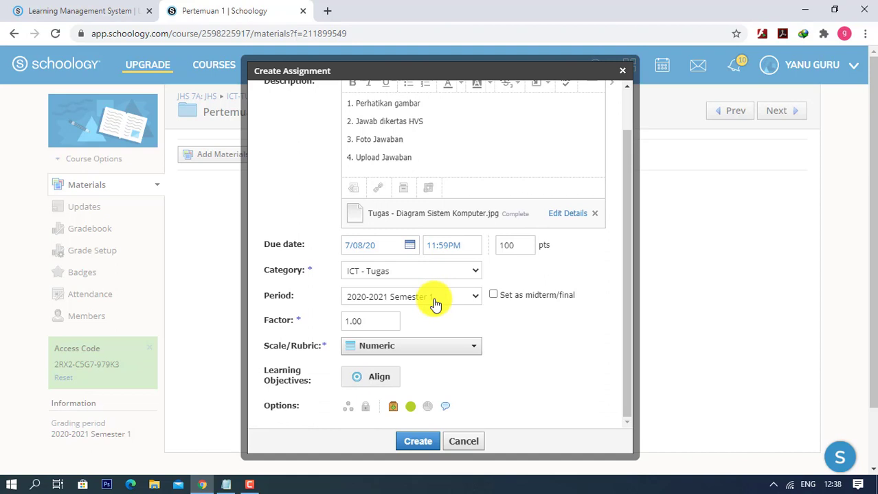
{"action": "scroll", "coordinate": [434, 305], "scroll_direction": "up", "scroll_amount": 1}
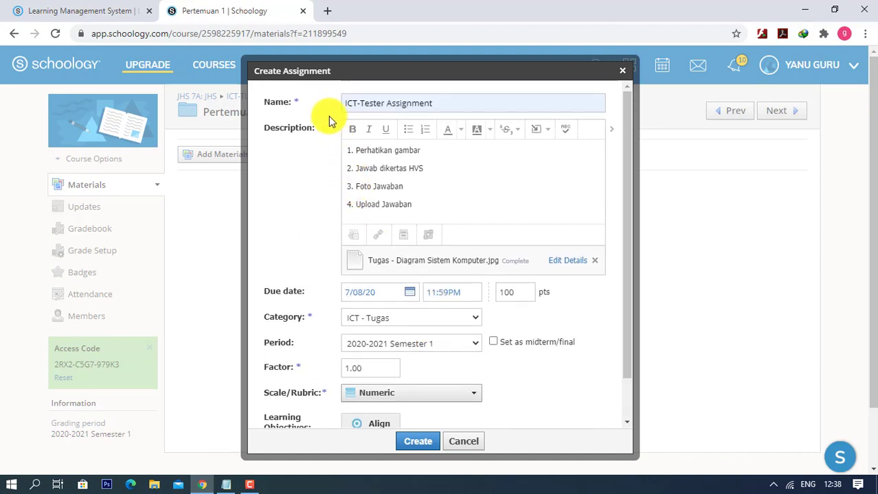
{"action": "scroll", "coordinate": [433, 341], "scroll_direction": "down", "scroll_amount": 1}
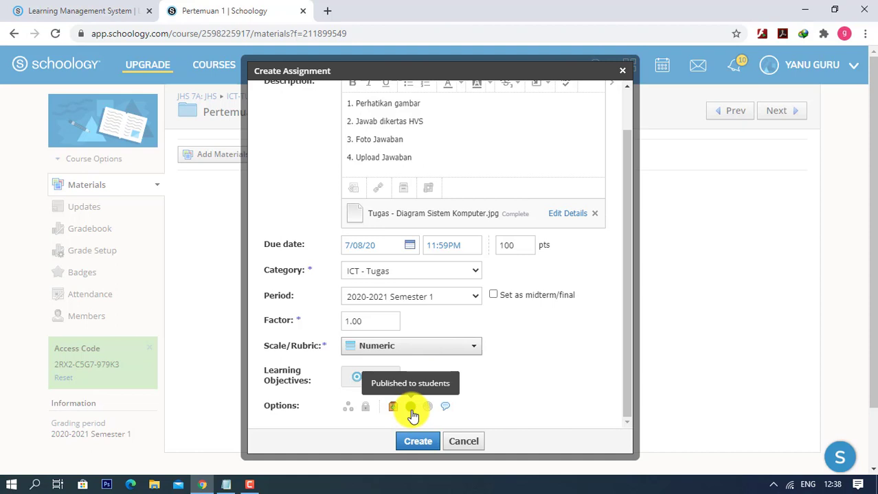
{"action": "left_click", "coordinate": [411, 409]}
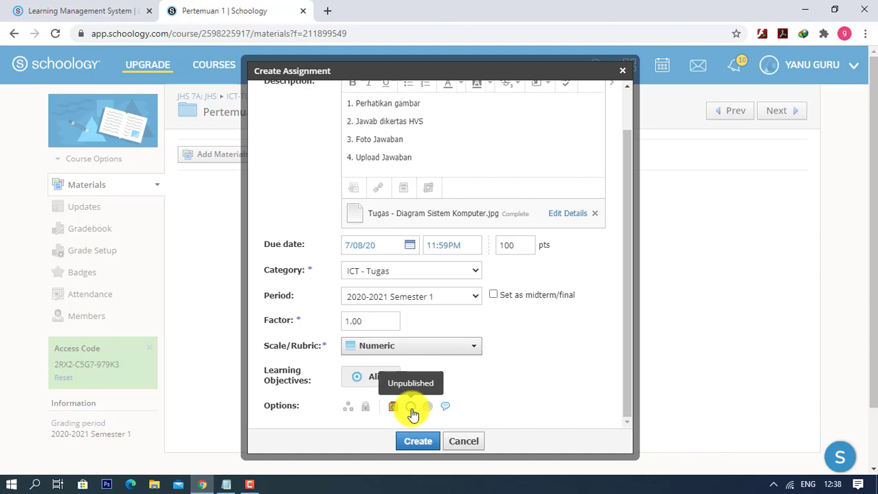
{"action": "left_click", "coordinate": [411, 410]}
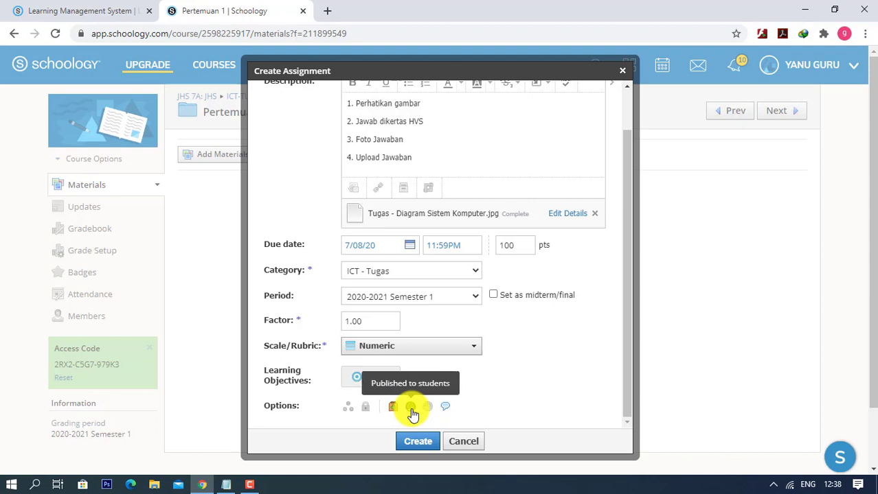
{"action": "left_click", "coordinate": [411, 410]}
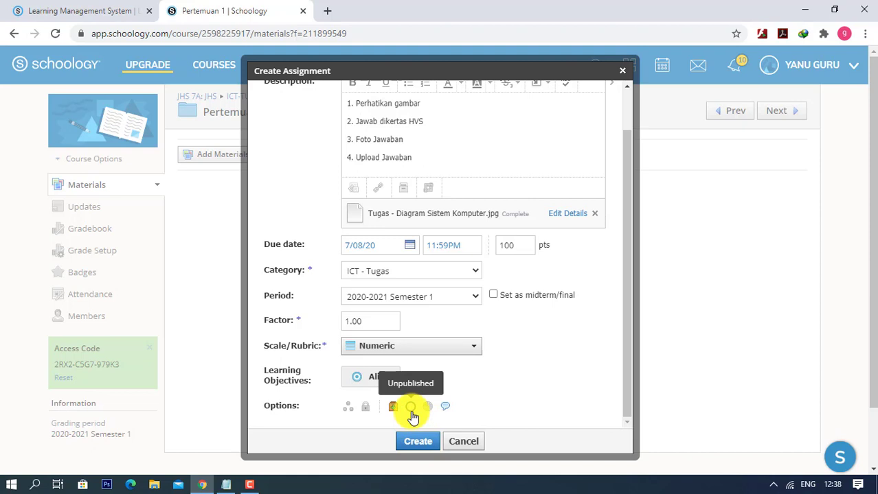
{"action": "left_click", "coordinate": [418, 441]}
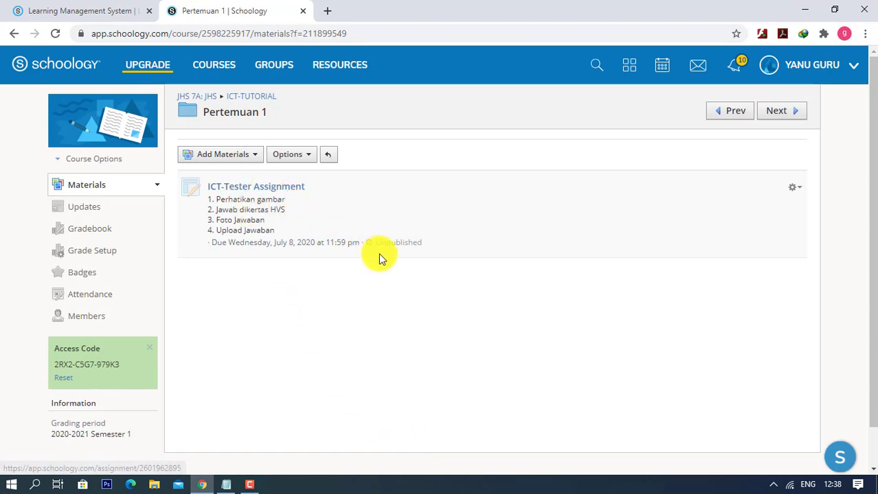
- Open the Add Materials dropdown above the Pertemuan 1 folder contents
{"action": "mouse_move", "coordinate": [383, 248]}
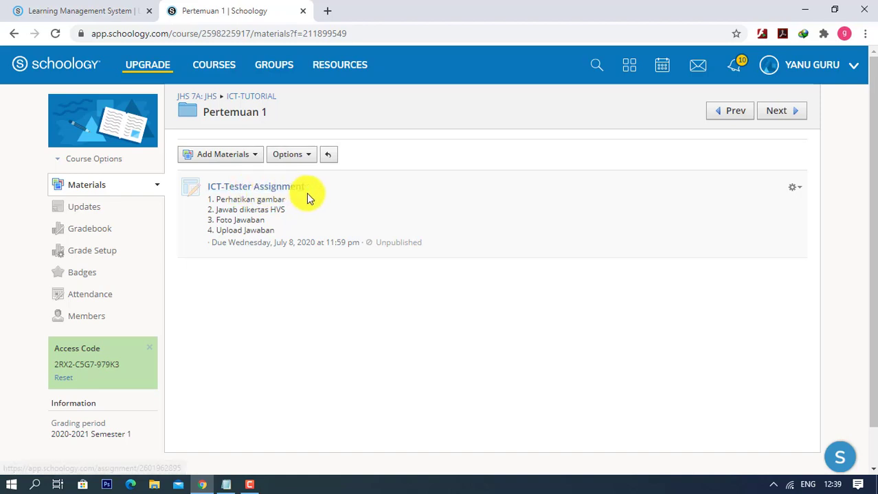
{"action": "left_click", "coordinate": [223, 154]}
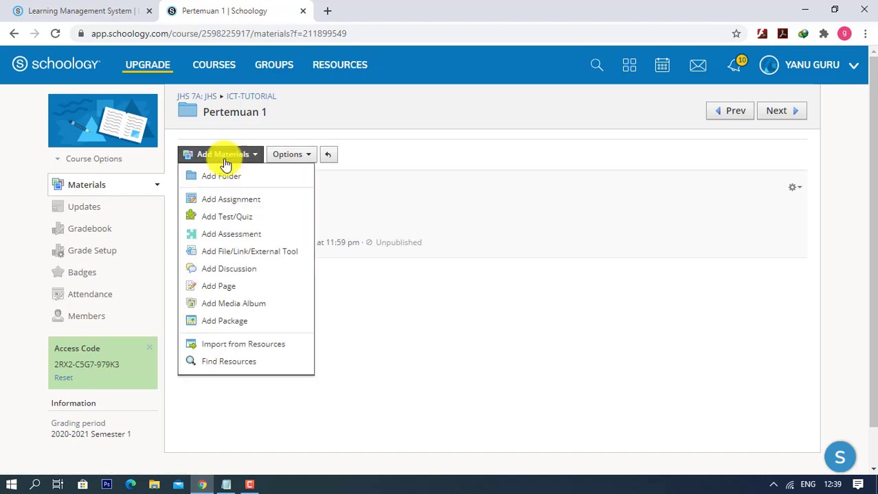
- Start a new test/quiz named 'ICT - Ulangan Coba 1'
{"action": "left_click", "coordinate": [218, 218]}
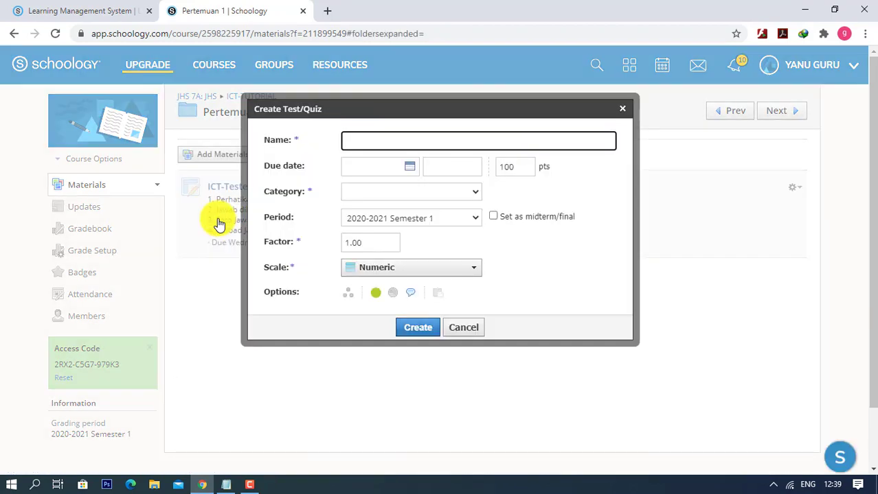
{"action": "left_click", "coordinate": [360, 142]}
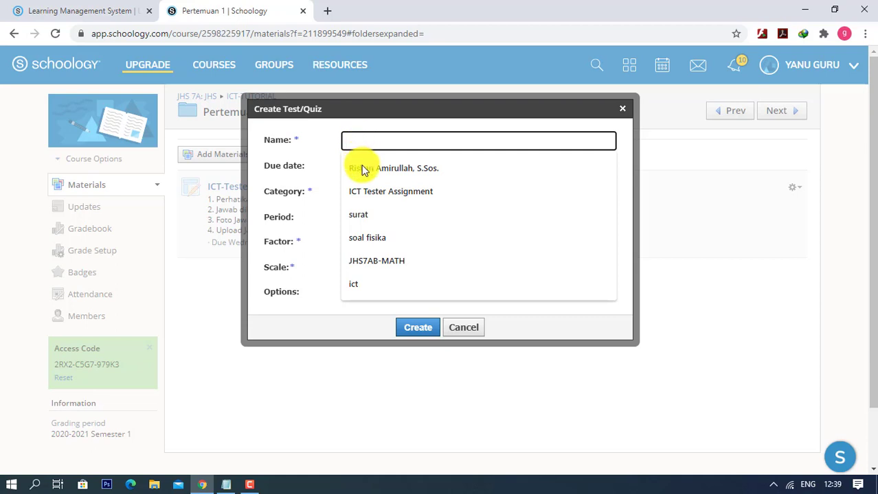
{"action": "left_click", "coordinate": [368, 191]}
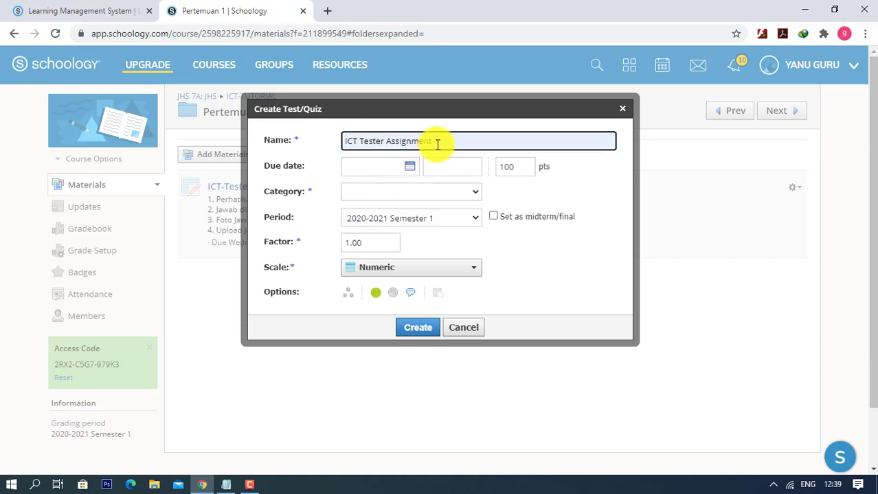
{"action": "left_click_drag", "start_coordinate": [435, 141], "coordinate": [361, 144]}
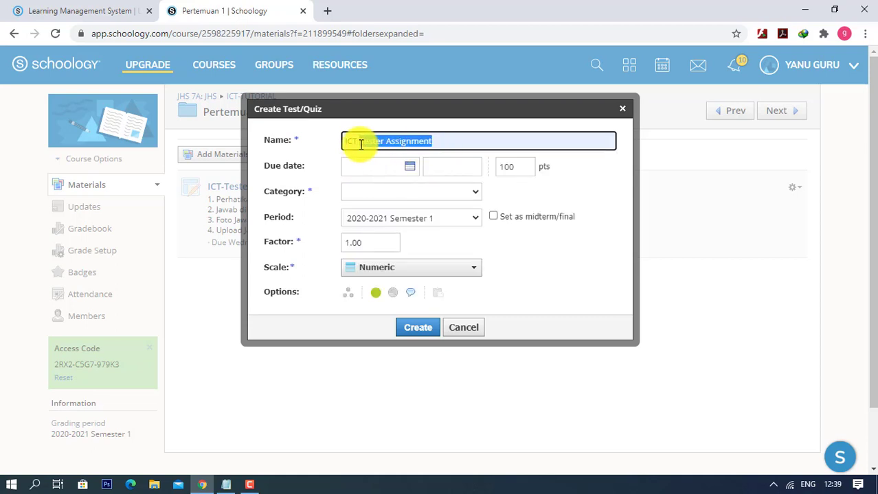
{"action": "type", "text": "ICT - Penilaian Ulangan Coba 1"}
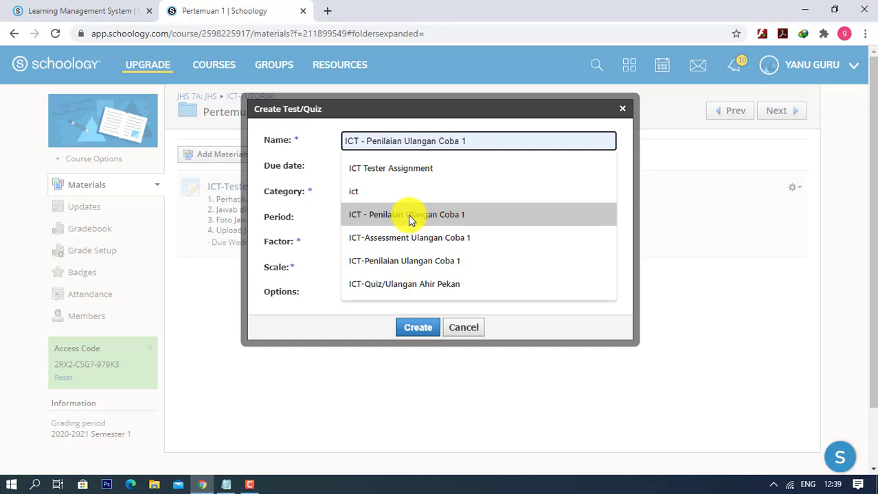
{"action": "left_click", "coordinate": [408, 215]}
{"action": "left_click_drag", "start_coordinate": [402, 141], "coordinate": [366, 140]}
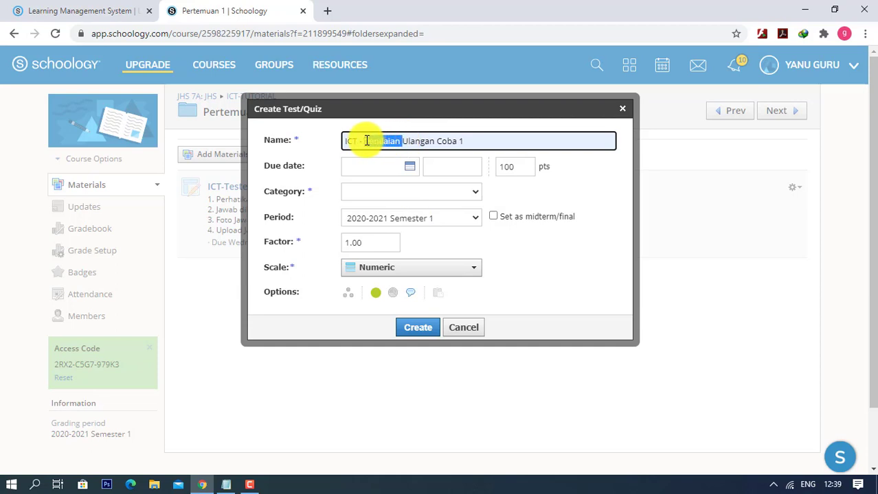
{"action": "key", "text": "BackSpace"}
- Make it due July 8, 2020 at 11:59PM, worth 100 points, in ICT - ULANGAN HARIAN, then create it
{"action": "left_click", "coordinate": [410, 167]}
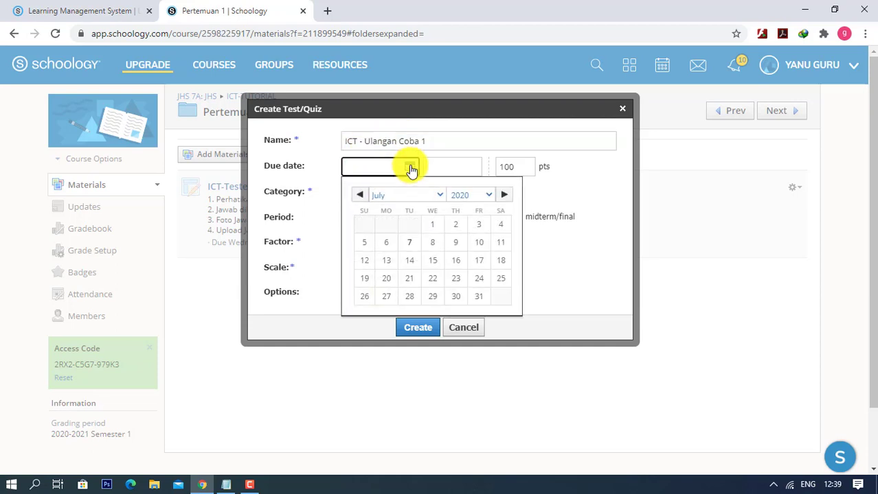
{"action": "left_click", "coordinate": [433, 244]}
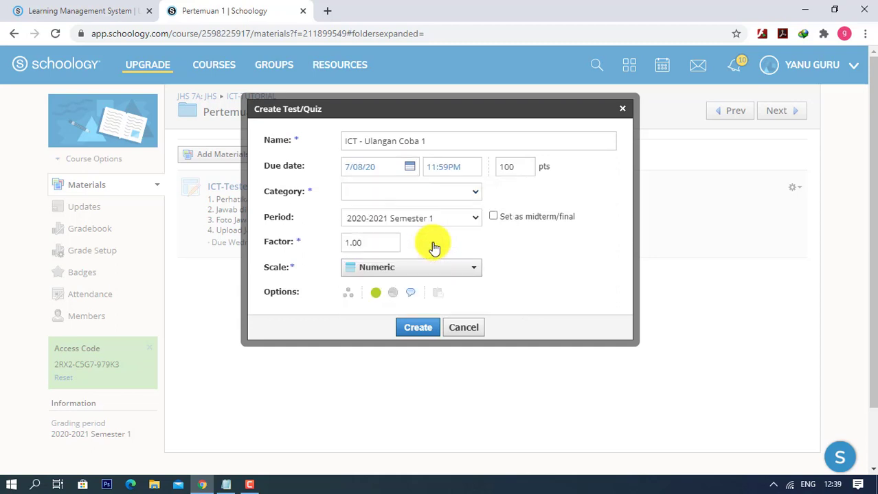
{"action": "left_click", "coordinate": [453, 177]}
{"action": "left_click", "coordinate": [518, 169]}
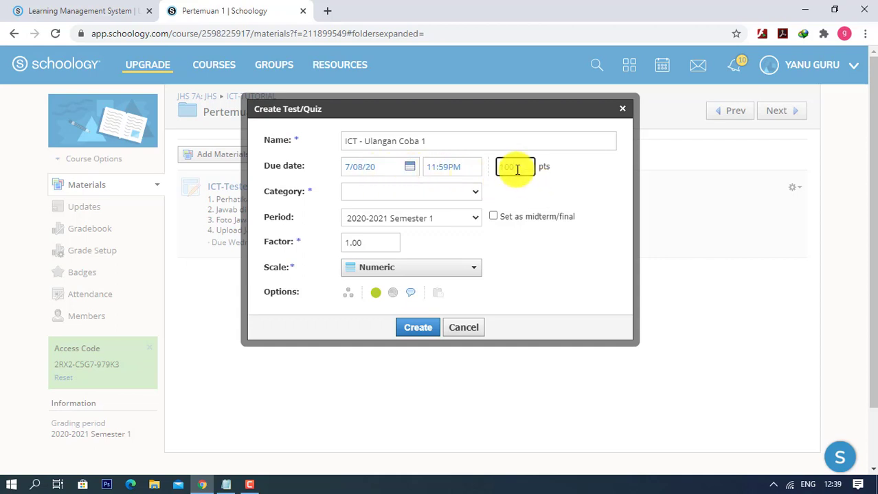
{"action": "type", "text": "100"}
{"action": "left_click", "coordinate": [431, 192]}
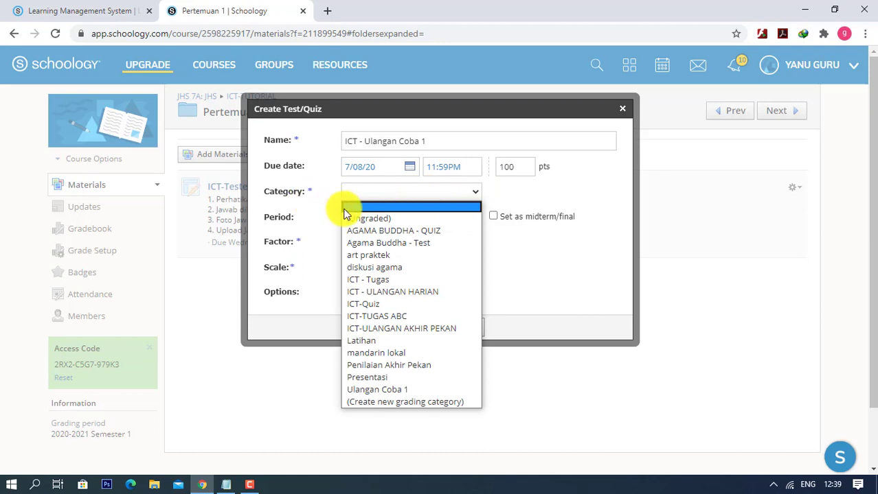
{"action": "left_click", "coordinate": [367, 293]}
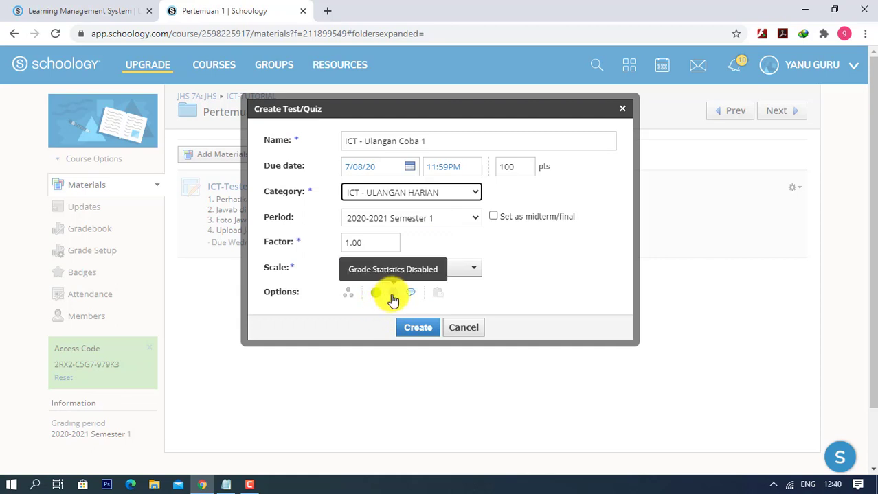
{"action": "left_click", "coordinate": [420, 329]}
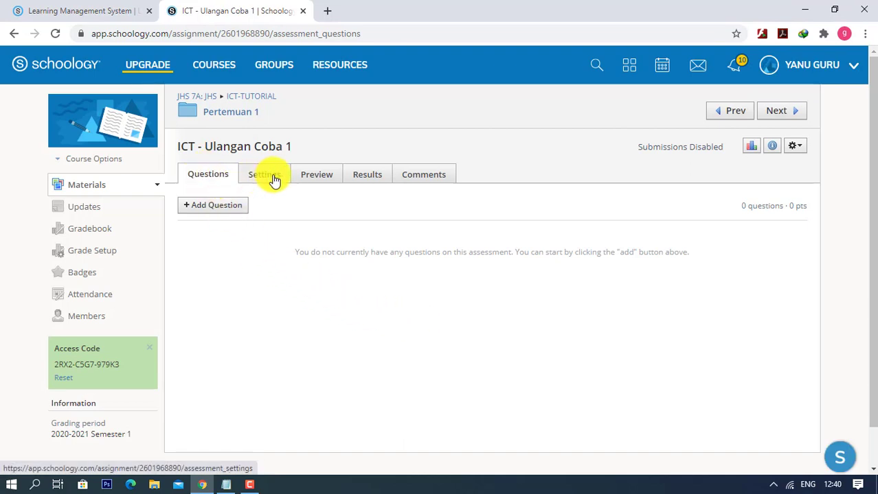
- Open the Add Question dropdown on the ICT - Ulangan Coba 1 Questions tab
{"action": "left_click", "coordinate": [206, 206]}
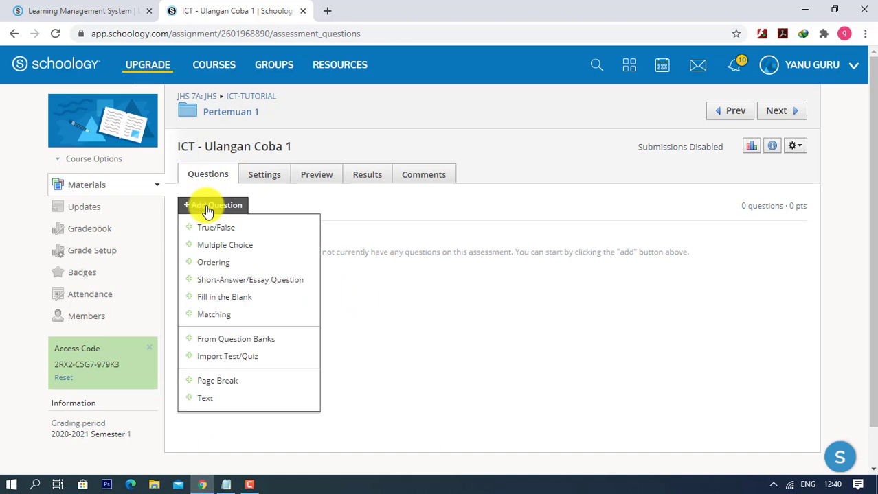
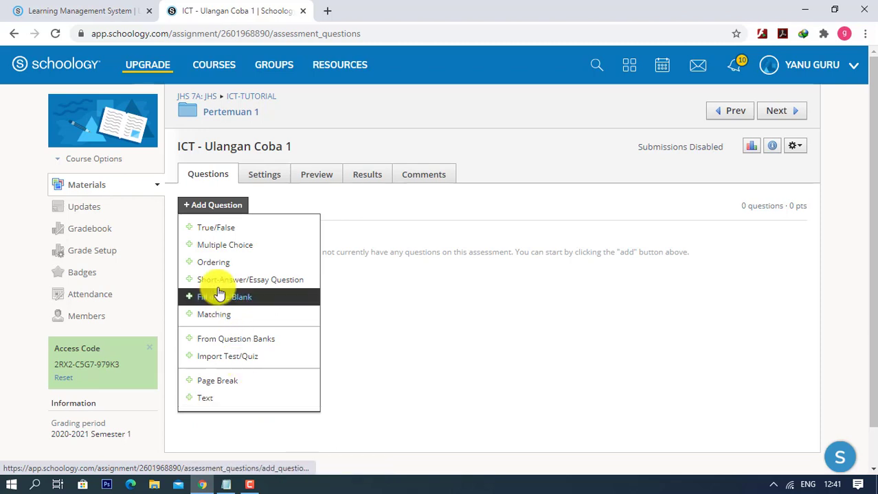
- Add a Multiple Choice question to the ICT - Ulangan Coba 1 assessment
{"action": "left_click", "coordinate": [218, 258]}
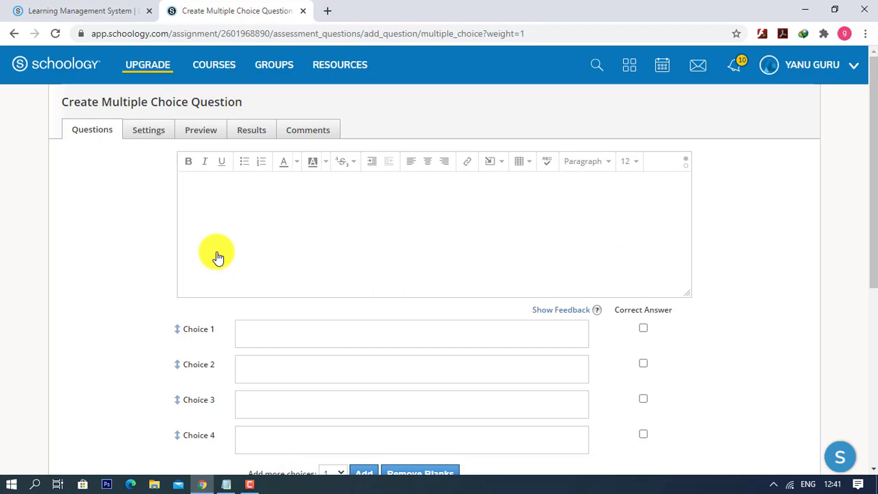
- Write the question text 'Yang termasuk input device adalah ...'
{"action": "left_click", "coordinate": [232, 201]}
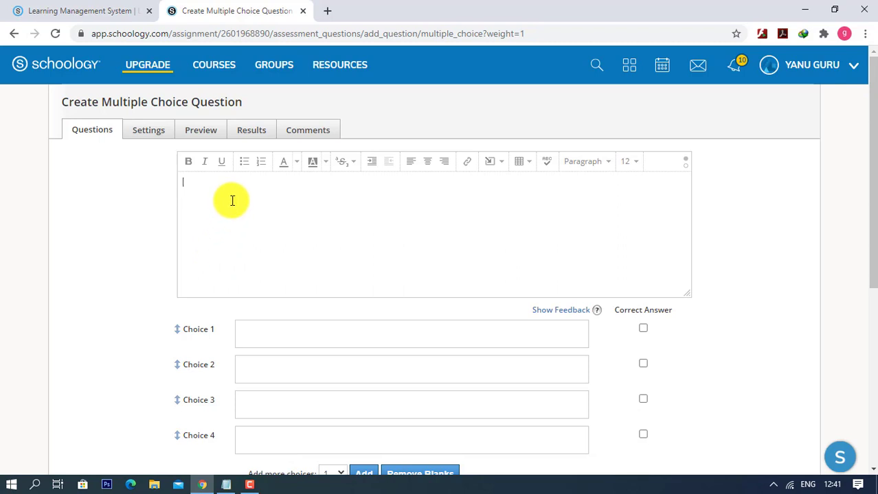
{"action": "type", "text": "Yang termasuk input devie"}
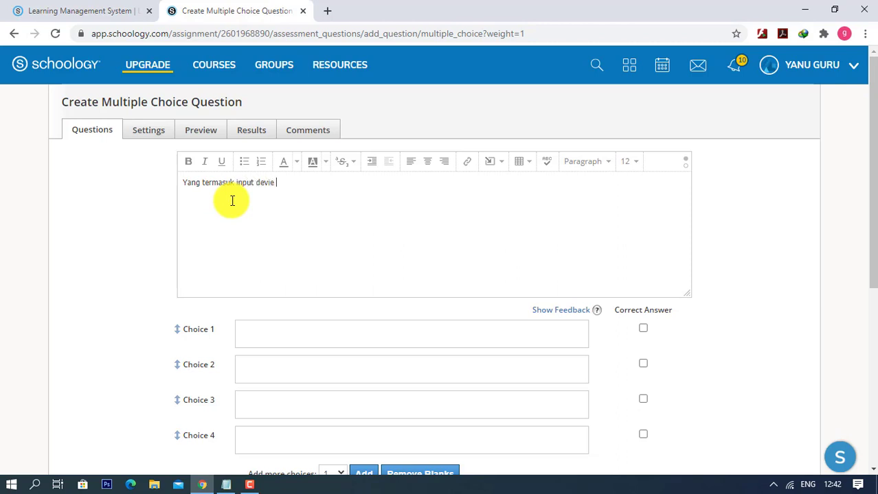
{"action": "key", "text": "BackSpace"}
{"action": "key", "text": "BackSpace"}
{"action": "key", "text": "BackSpace"}
{"action": "type", "text": "ice adalah ..."}
- Fill choices 1 and 2 with 'Keyboard dan Mouse' and 'Printer'
{"action": "left_click", "coordinate": [298, 335]}
{"action": "type", "text": "Ke"}
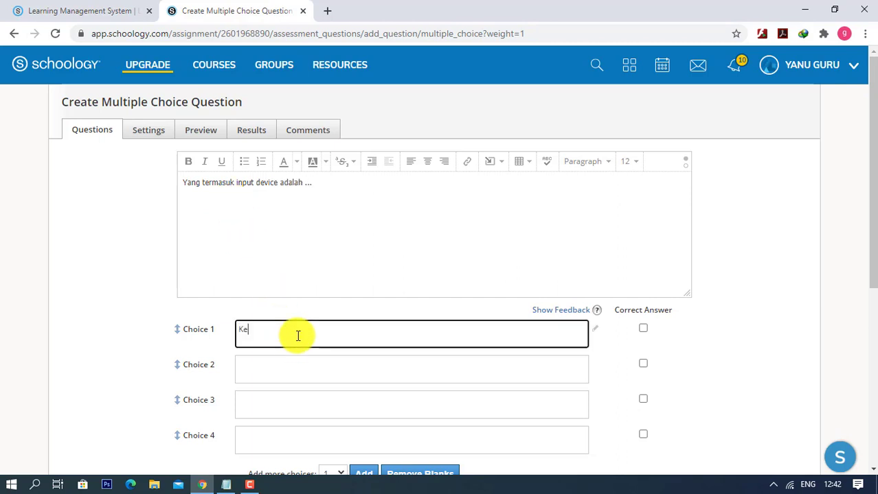
{"action": "type", "text": "yboard dan Mouse"}
{"action": "key", "text": "Tab"}
{"action": "key", "text": "Tab"}
{"action": "key", "text": "Tab"}
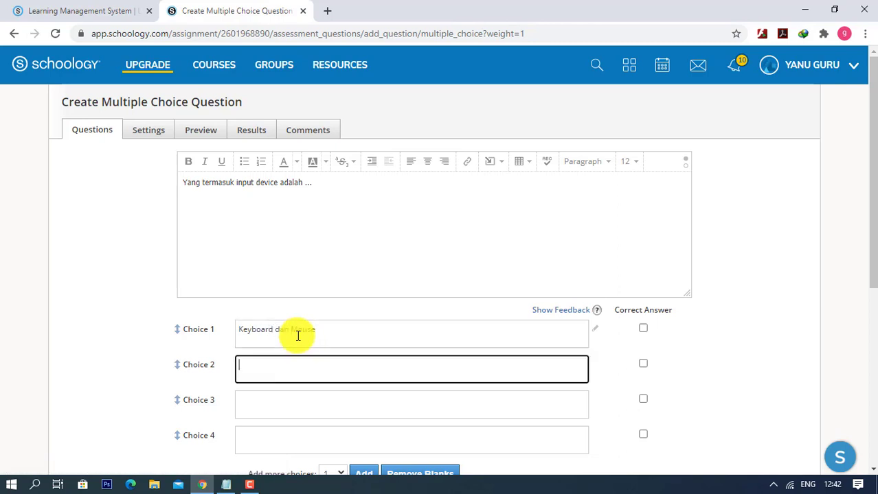
{"action": "type", "text": "Scanner"}
{"action": "key", "text": "BackSpace"}
{"action": "key", "text": "BackSpace"}
{"action": "key", "text": "BackSpace"}
{"action": "key", "text": "BackSpace"}
{"action": "key", "text": "BackSpace"}
{"action": "key", "text": "BackSpace"}
{"action": "key", "text": "BackSpace"}
{"action": "type", "text": "Printter"}
{"action": "key", "text": "BackSpace"}
{"action": "key", "text": "BackSpace"}
{"action": "key", "text": "BackSpace"}
{"action": "key", "text": "BackSpace"}
{"action": "type", "text": "ter"}
- Fill choices 3 and 4 with 'Monitor' and 'Speaker'
{"action": "scroll", "coordinate": [298, 336], "scroll_direction": "down", "scroll_amount": 2}
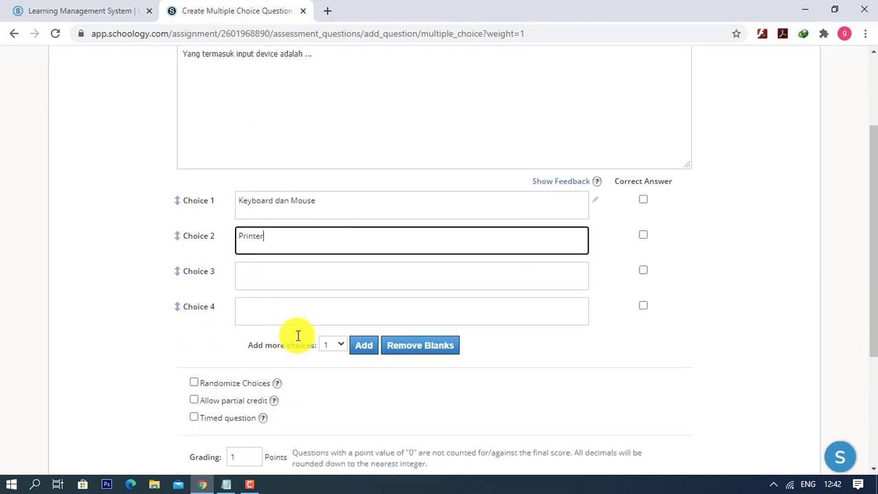
{"action": "left_click", "coordinate": [277, 278]}
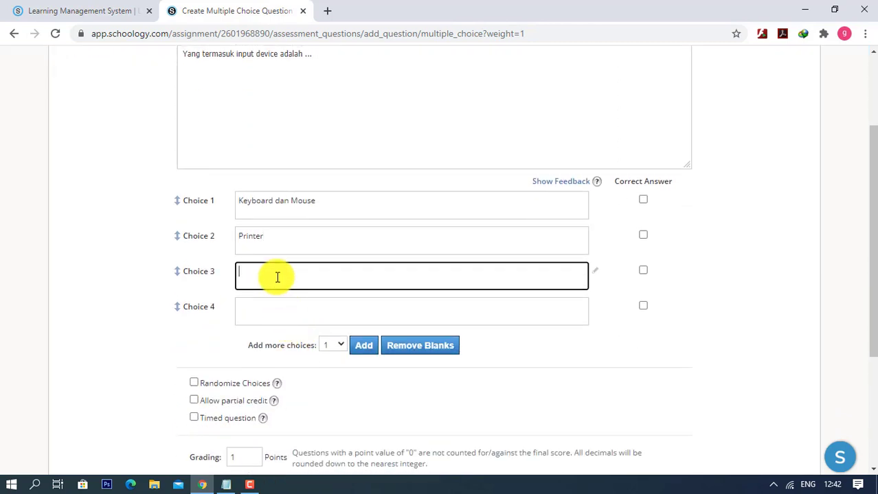
{"action": "type", "text": "Monotor"}
{"action": "key", "text": "BackSpace"}
{"action": "key", "text": "BackSpace"}
{"action": "key", "text": "BackSpace"}
{"action": "key", "text": "BackSpace"}
{"action": "key", "text": "BackSpace"}
{"action": "type", "text": "nitor"}
{"action": "key", "text": "Tab"}
{"action": "key", "text": "Tab"}
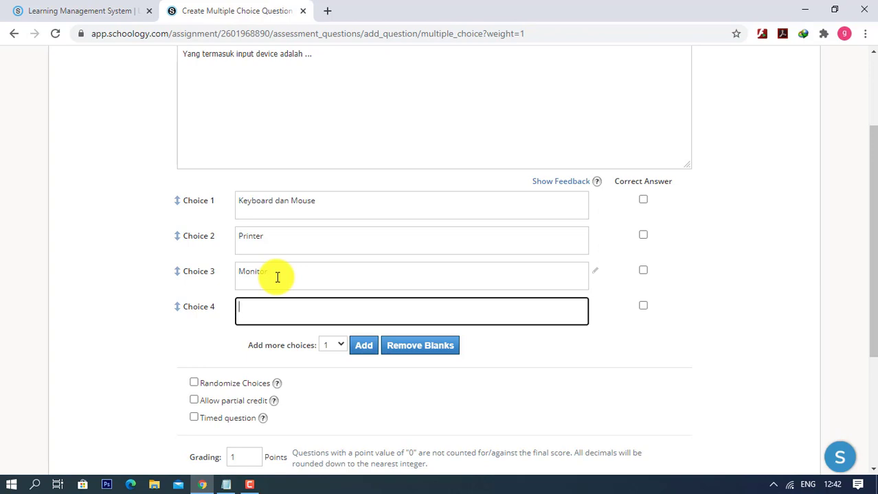
{"action": "type", "text": "Speaker"}
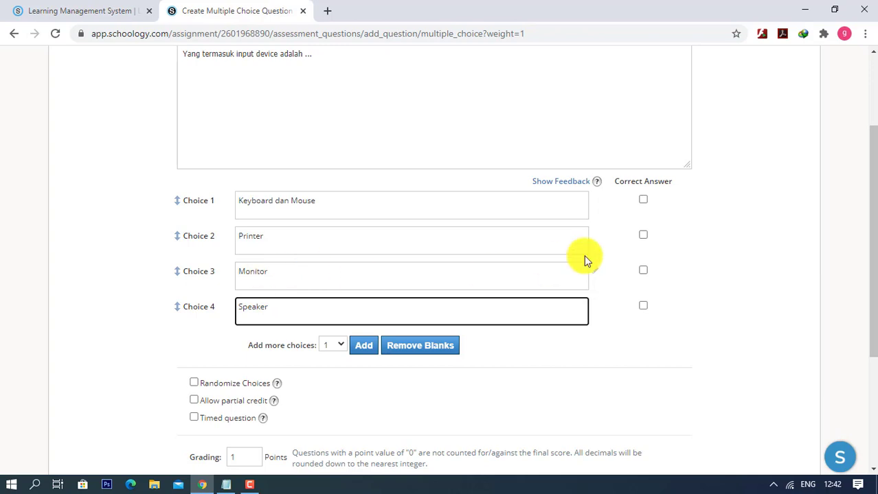
- Mark Keyboard dan Mouse as correct and turn on Randomize Choices, leaving the question untimed
{"action": "left_click", "coordinate": [643, 201]}
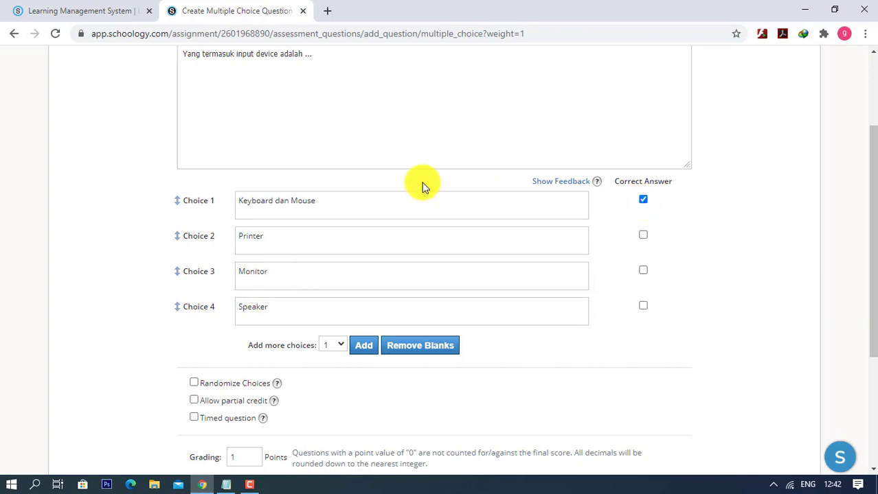
{"action": "scroll", "coordinate": [392, 207], "scroll_direction": "down", "scroll_amount": 1}
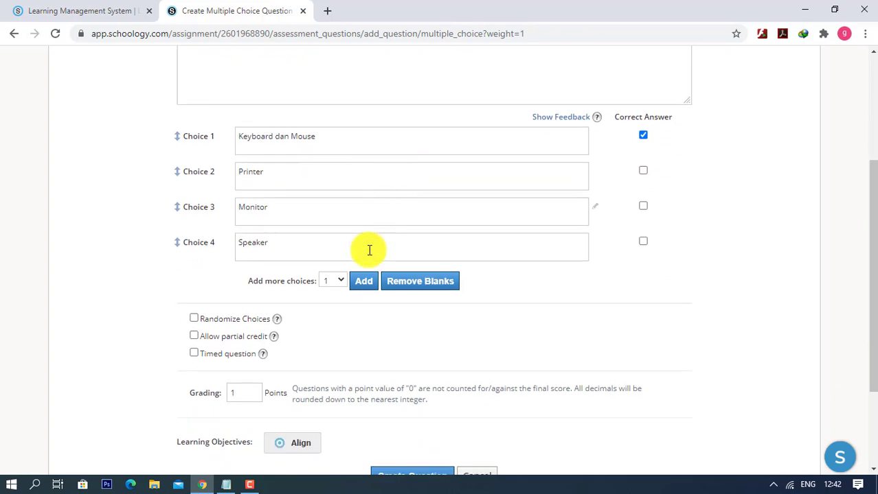
{"action": "left_click", "coordinate": [194, 320]}
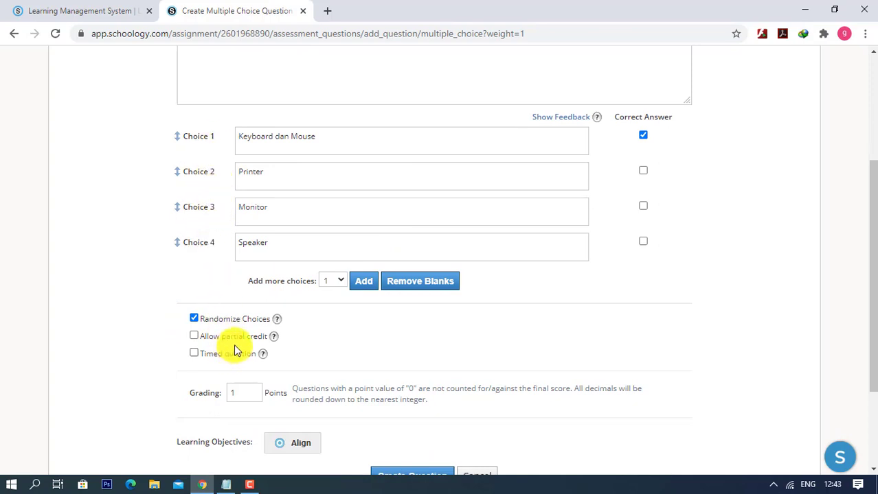
{"action": "left_click", "coordinate": [194, 354]}
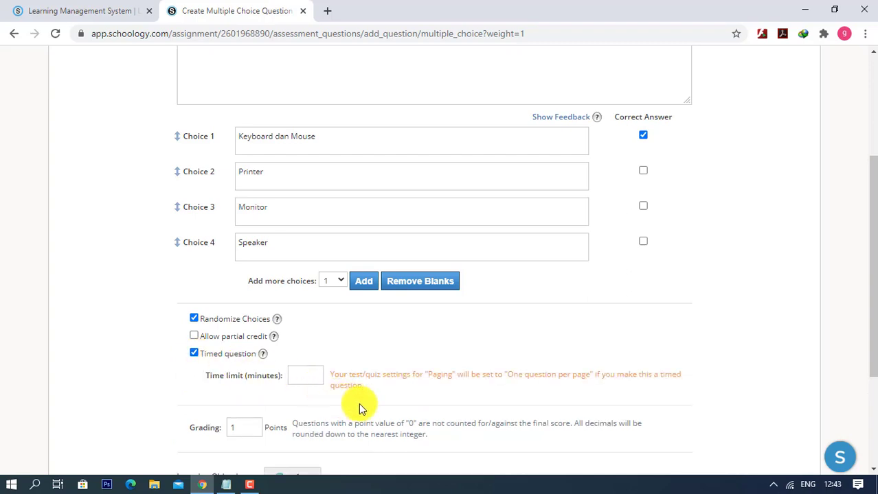
{"action": "left_click", "coordinate": [196, 355]}
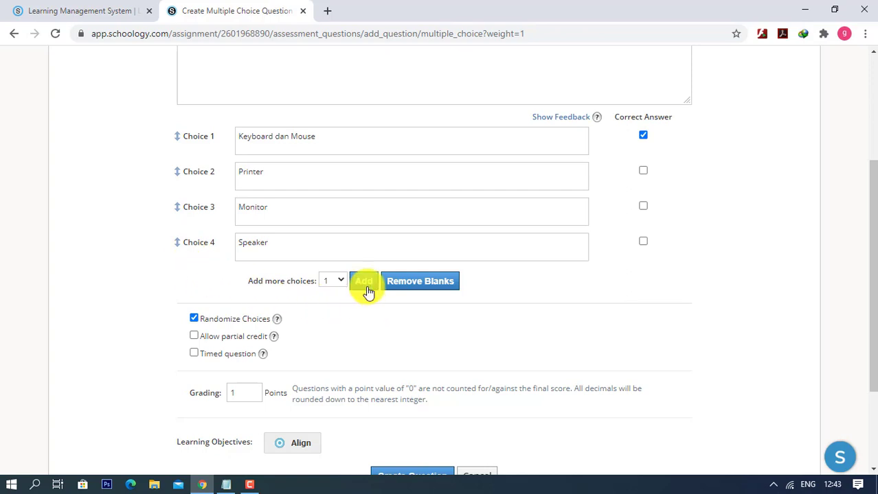
- Set the question's grading to 20 points and create the question
{"action": "scroll", "coordinate": [337, 309], "scroll_direction": "down", "scroll_amount": 3}
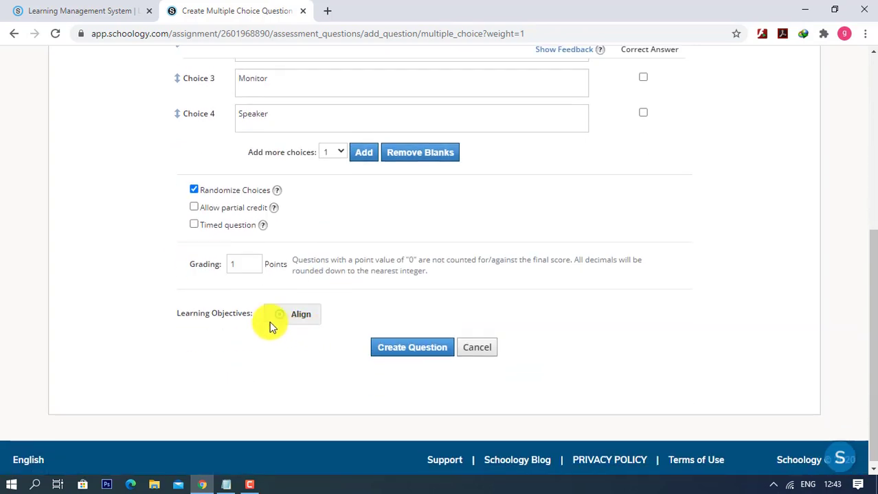
{"action": "left_click", "coordinate": [233, 263]}
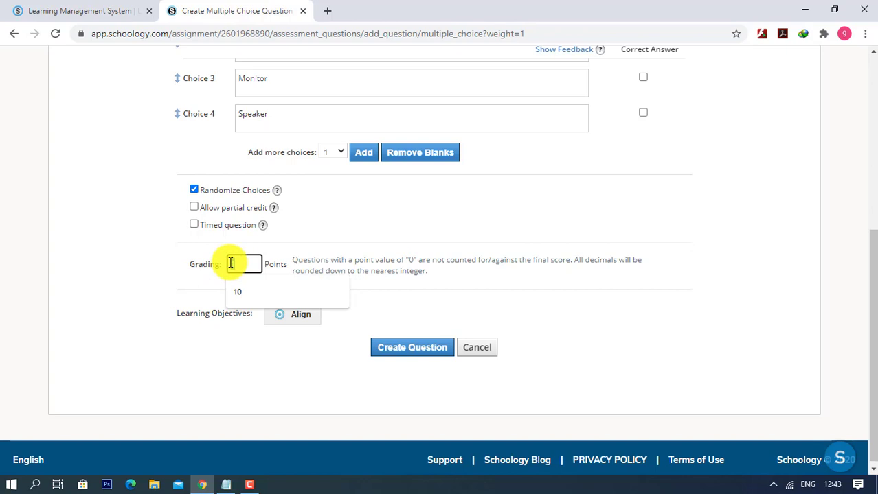
{"action": "type", "text": "5"}
{"action": "type", "text": "0"}
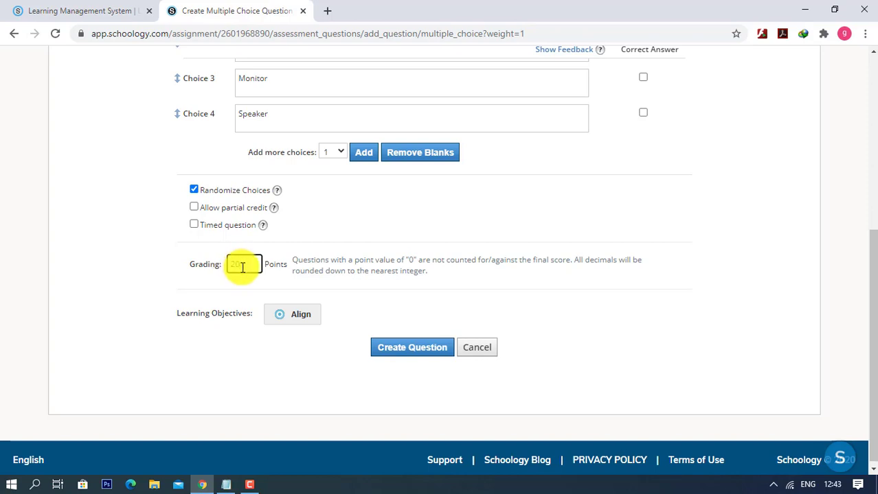
{"action": "left_click_drag", "start_coordinate": [243, 267], "coordinate": [232, 269]}
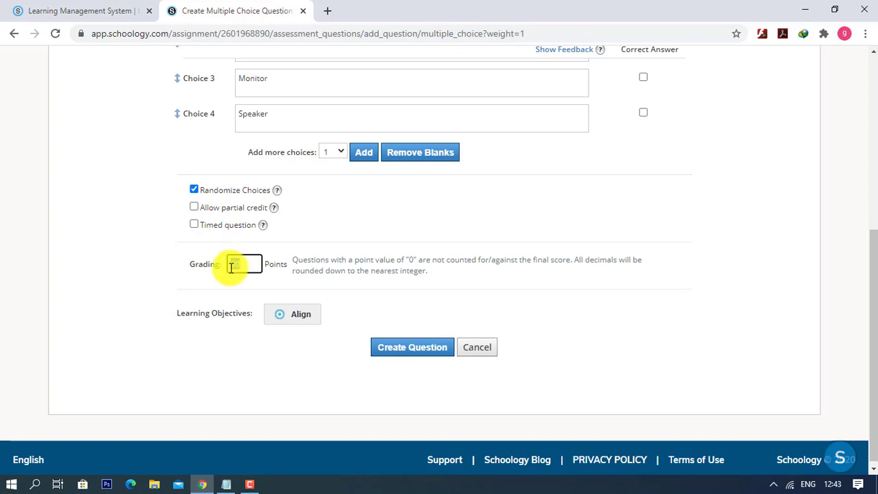
{"action": "left_click", "coordinate": [405, 349]}
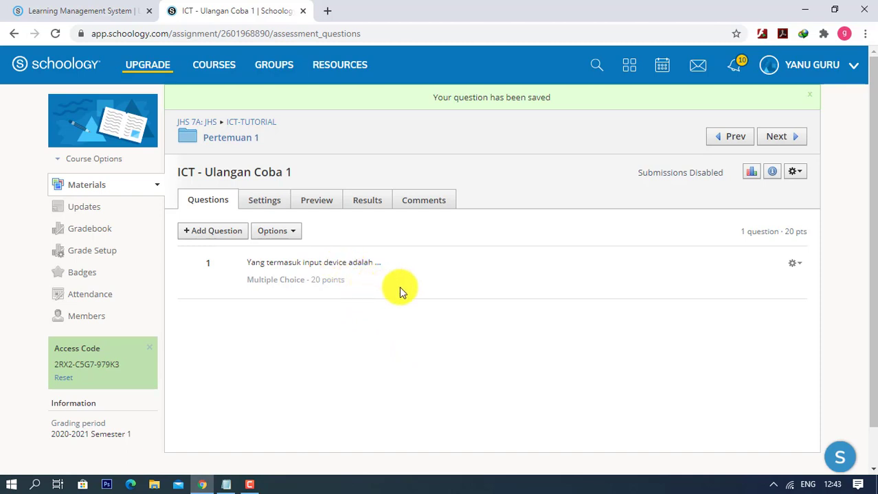
{"action": "scroll", "coordinate": [399, 333], "scroll_direction": "down", "scroll_amount": 1}
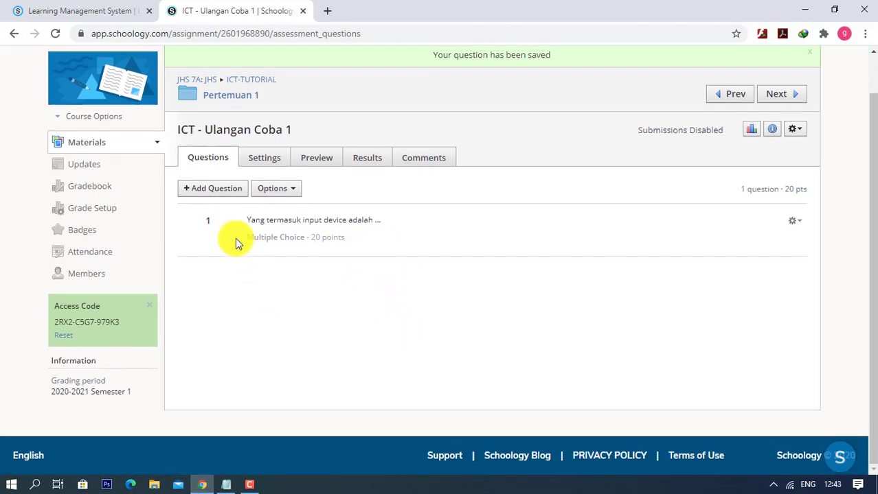
{"action": "left_click", "coordinate": [793, 222]}
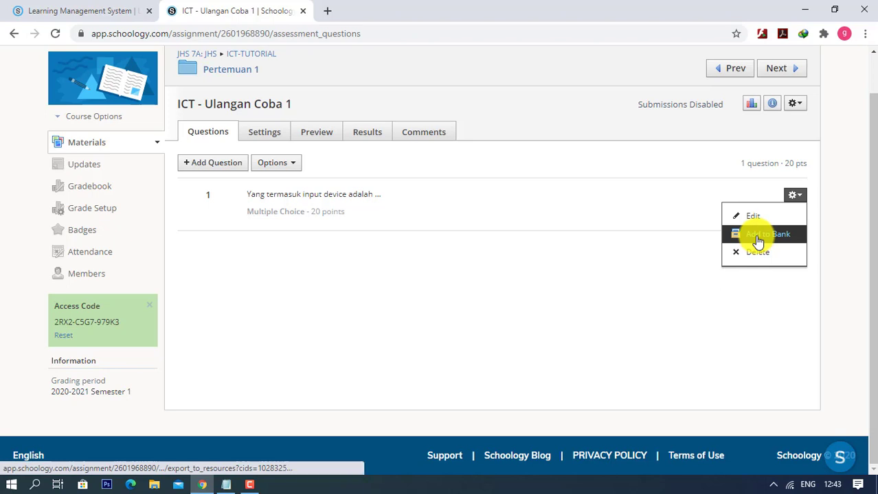
{"action": "left_click", "coordinate": [409, 315]}
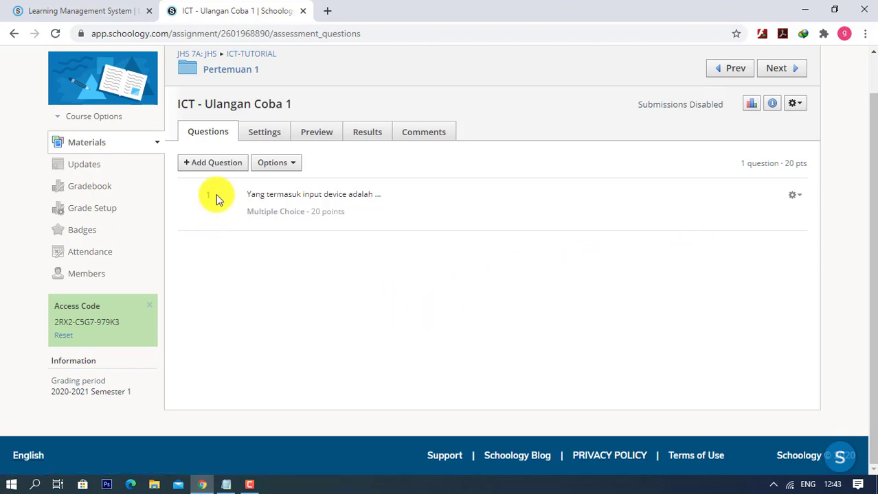
{"action": "left_click", "coordinate": [273, 165]}
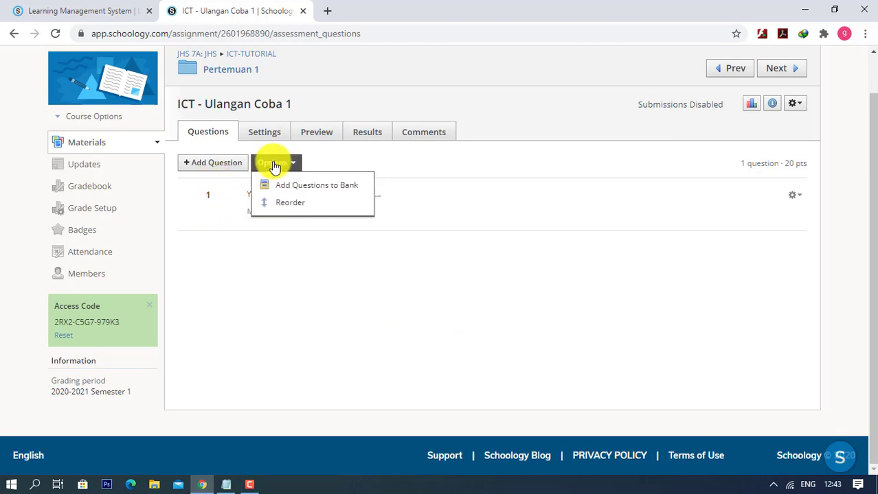
{"action": "left_click", "coordinate": [255, 269]}
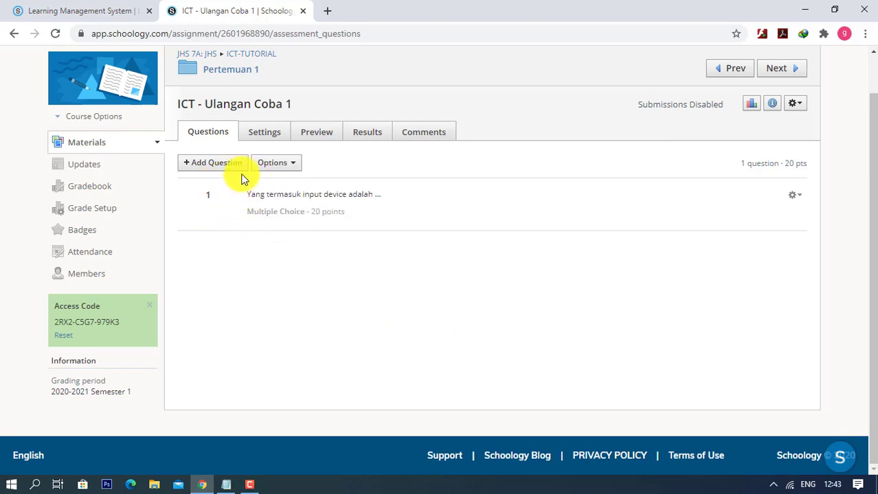
- Enter the assessment instruction 'Kerjakan dengan benar.' in Settings
{"action": "left_click", "coordinate": [264, 137]}
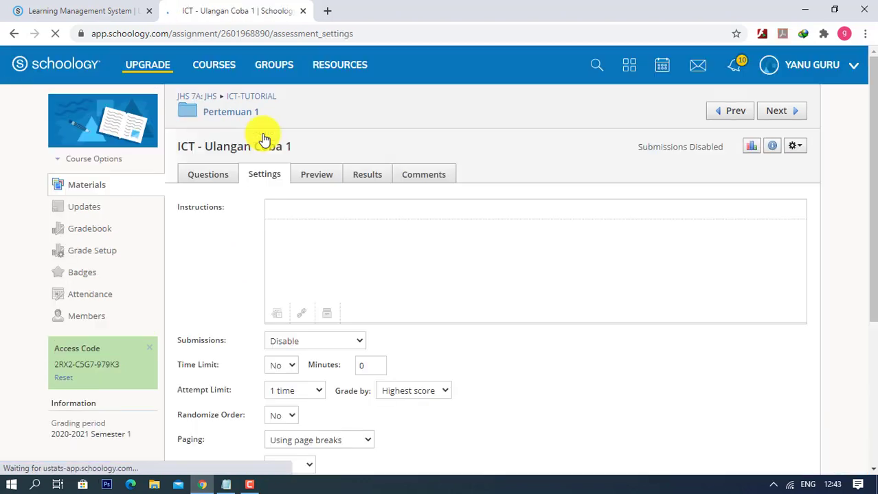
{"action": "left_click", "coordinate": [307, 242]}
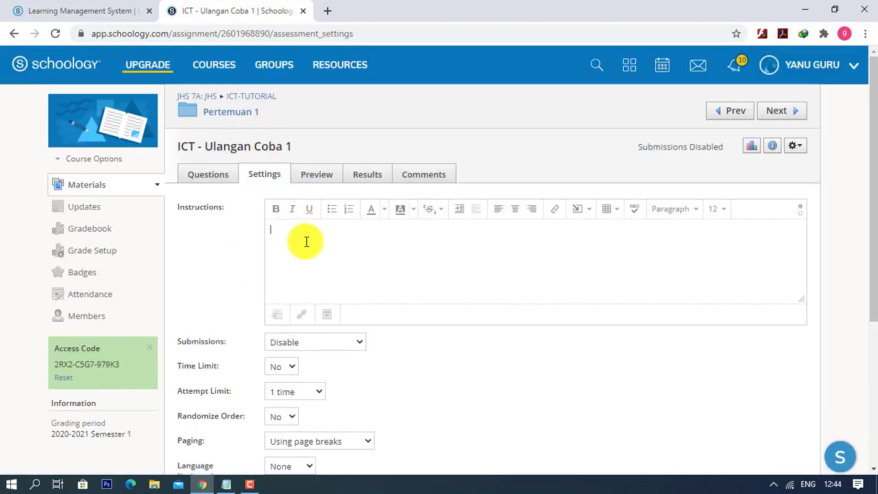
{"action": "type", "text": "Kerjakan dengan benar."}
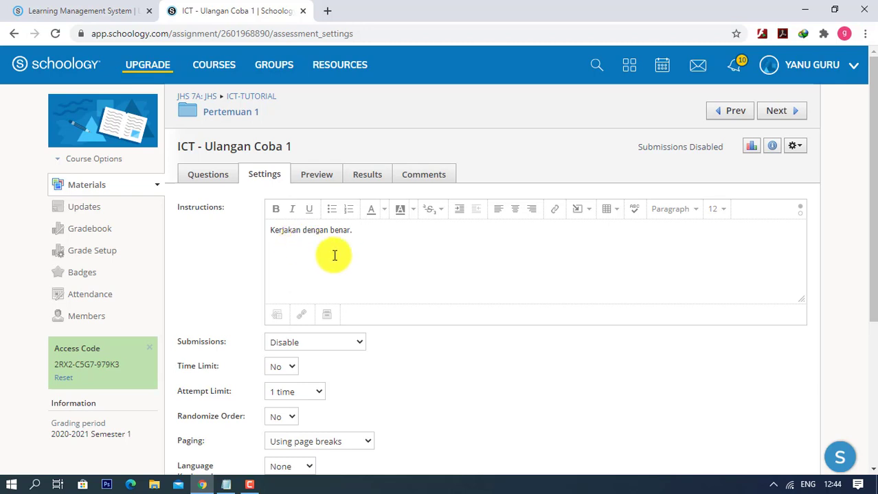
- Set Submissions to 'Enable from... until...'
{"action": "scroll", "coordinate": [334, 256], "scroll_direction": "down", "scroll_amount": 1}
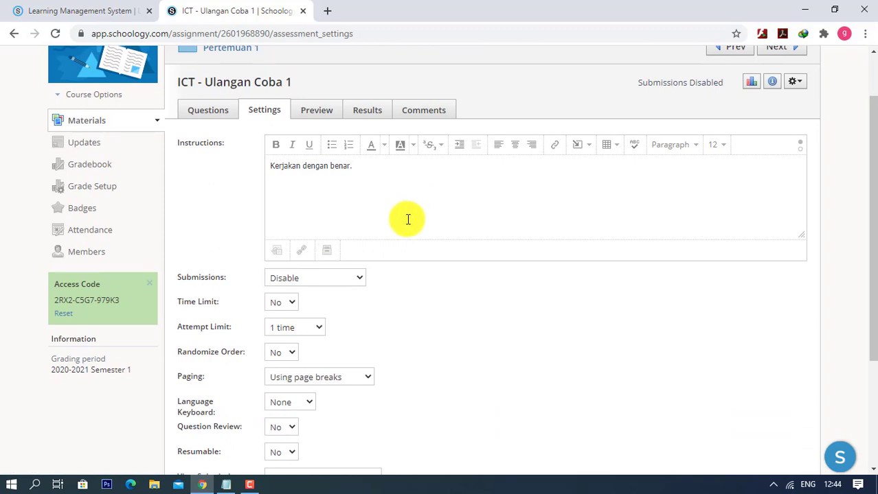
{"action": "scroll", "coordinate": [408, 219], "scroll_direction": "down", "scroll_amount": 1}
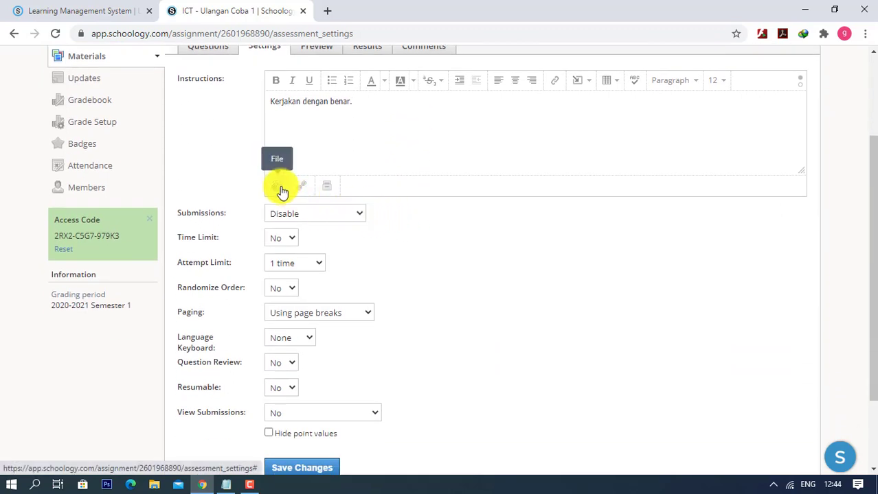
{"action": "left_click", "coordinate": [318, 215]}
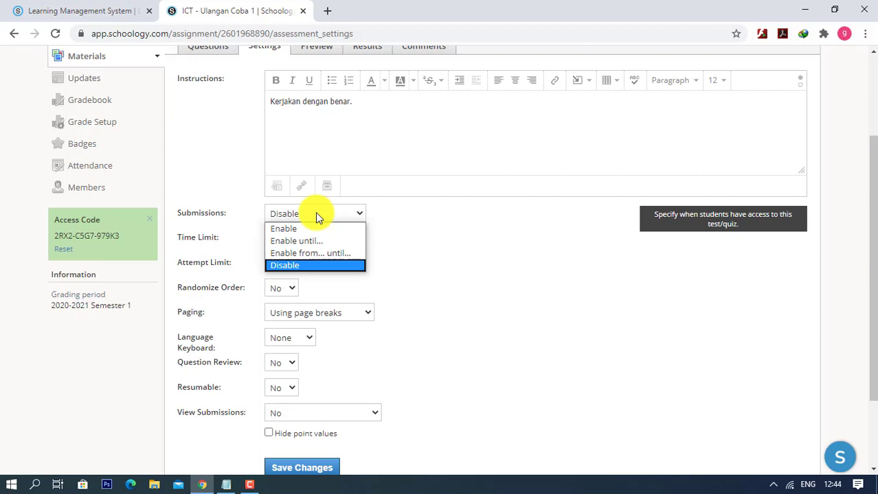
{"action": "left_click", "coordinate": [304, 252]}
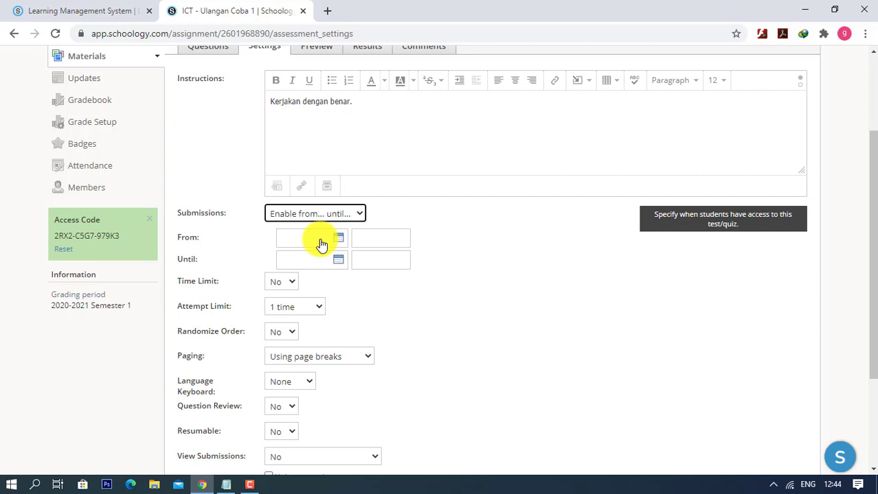
- Set the submission window to 7/08/20 from 07:00AM until 09:00AM
{"action": "left_click", "coordinate": [320, 244]}
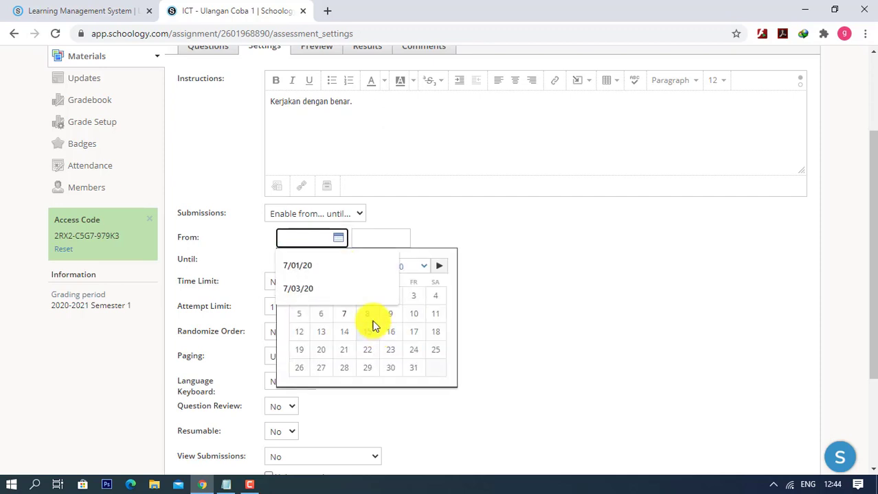
{"action": "left_click", "coordinate": [367, 315]}
{"action": "left_click", "coordinate": [377, 242]}
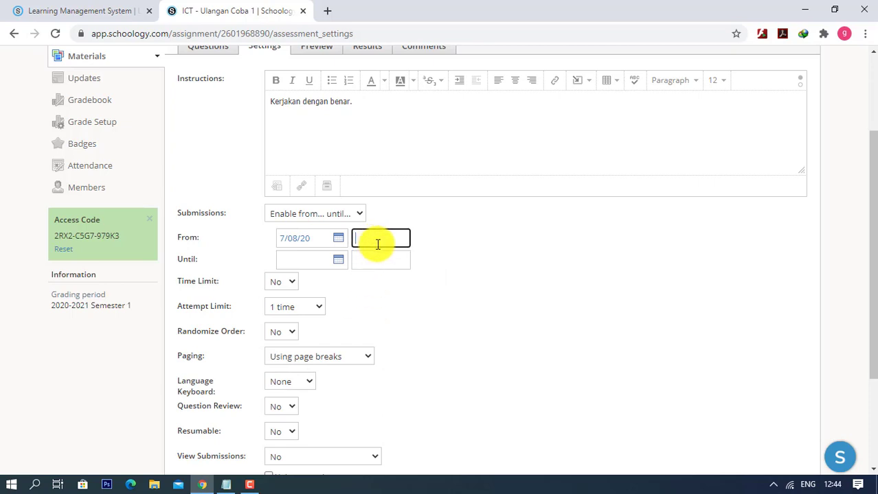
{"action": "left_click", "coordinate": [388, 239]}
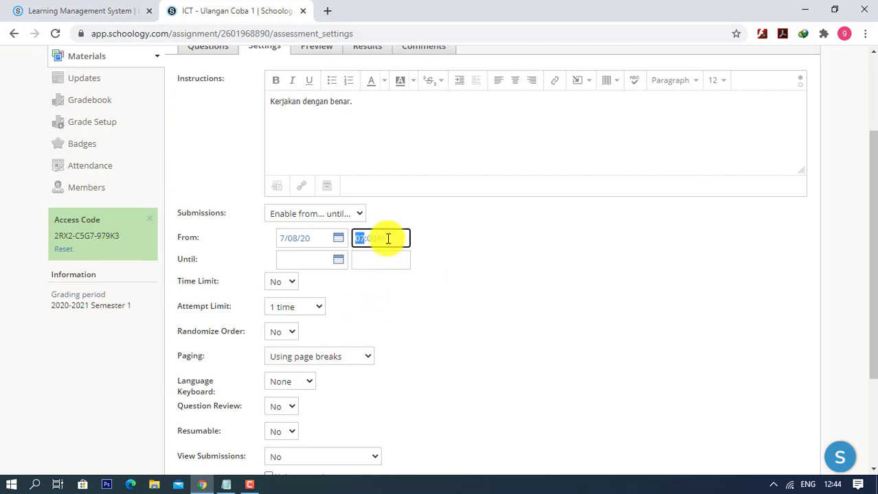
{"action": "left_click", "coordinate": [308, 259]}
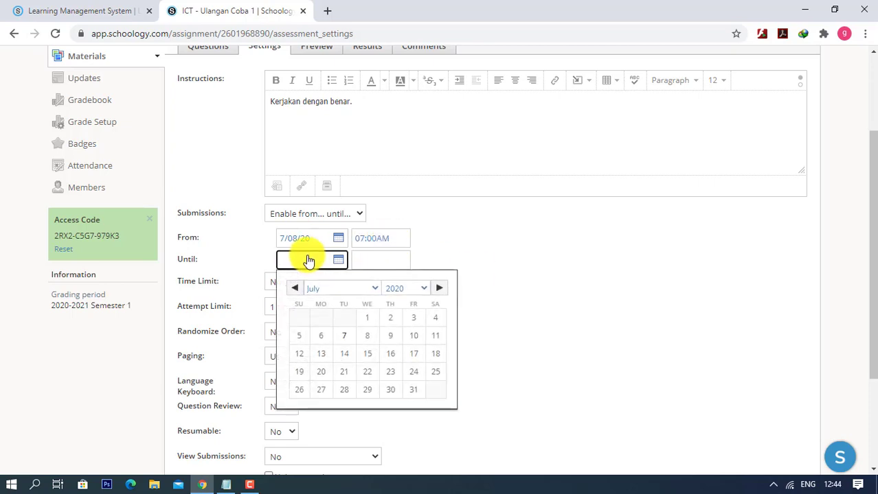
{"action": "left_click", "coordinate": [367, 339]}
{"action": "left_click", "coordinate": [372, 257]}
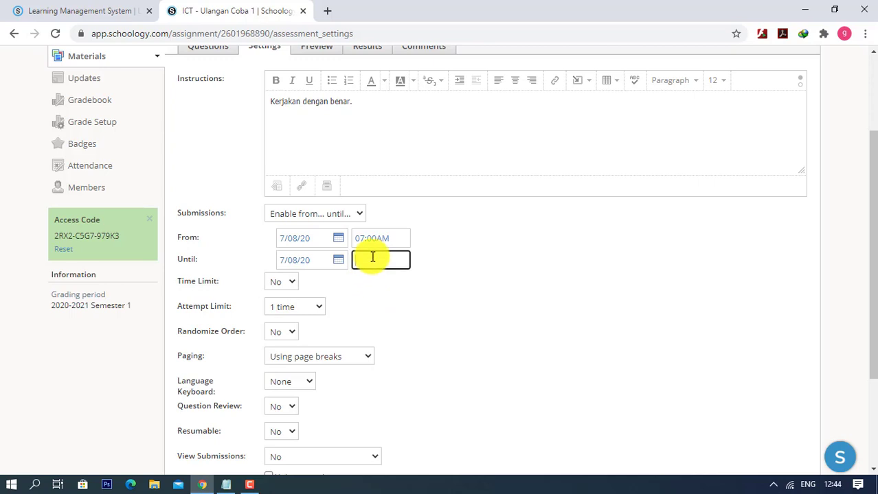
{"action": "type", "text": "09:00AM"}
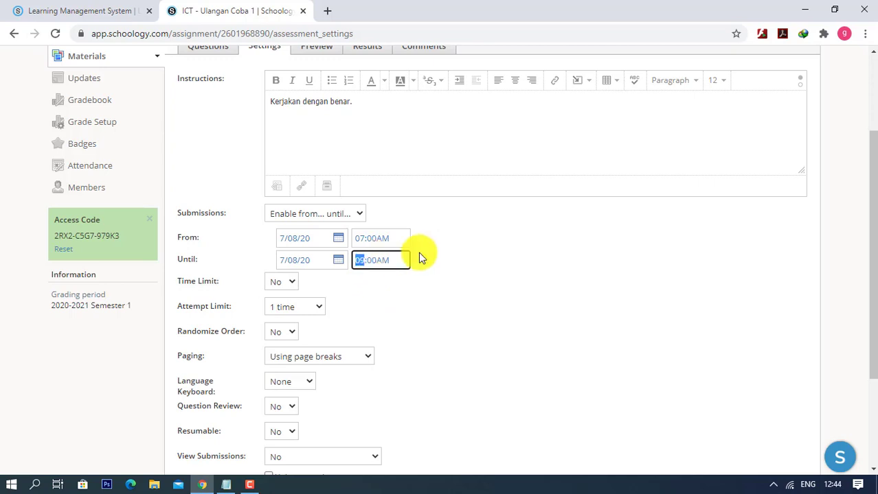
{"action": "left_click", "coordinate": [480, 253]}
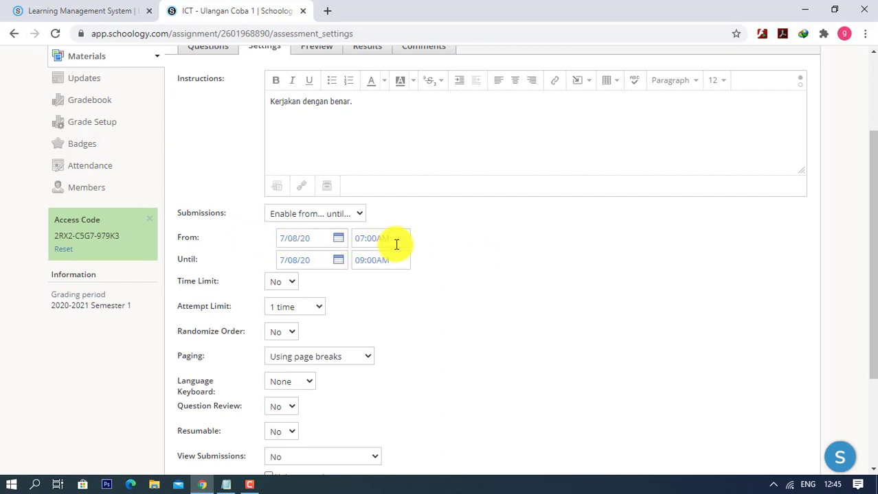
- Turn on a 60-minute time limit for the quiz
{"action": "scroll", "coordinate": [381, 251], "scroll_direction": "down", "scroll_amount": 1}
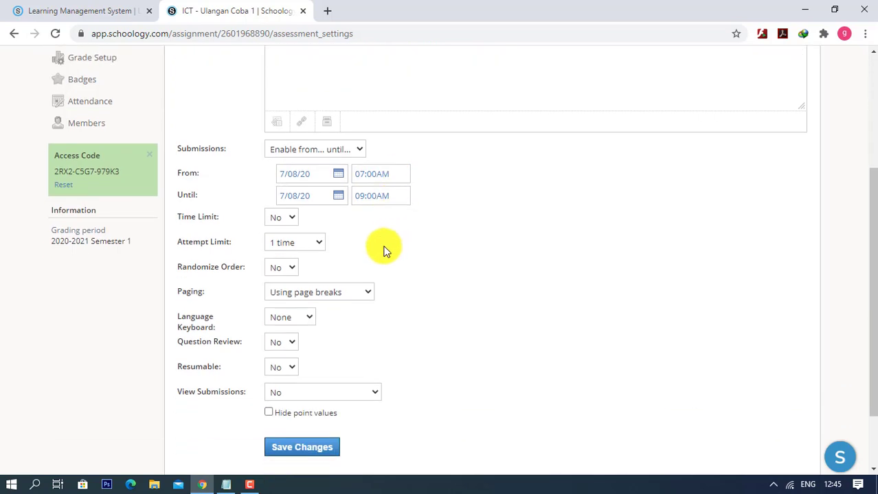
{"action": "left_click", "coordinate": [283, 217]}
{"action": "left_click", "coordinate": [279, 245]}
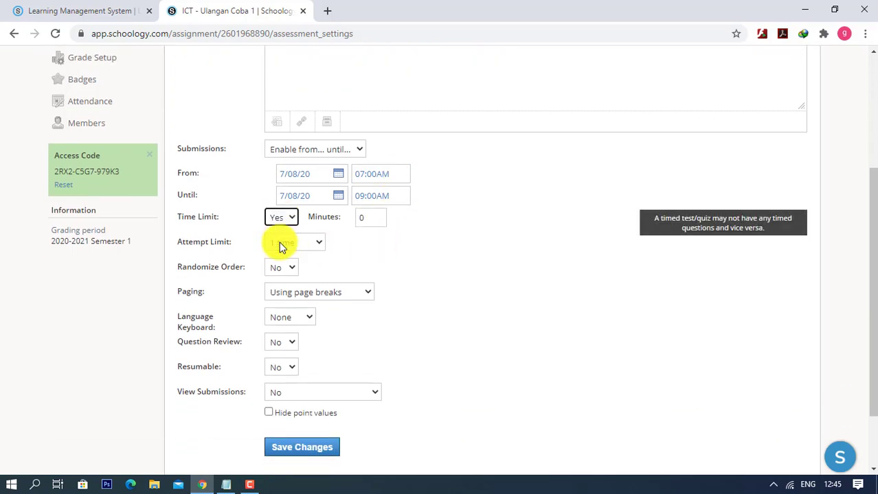
{"action": "left_click", "coordinate": [362, 218]}
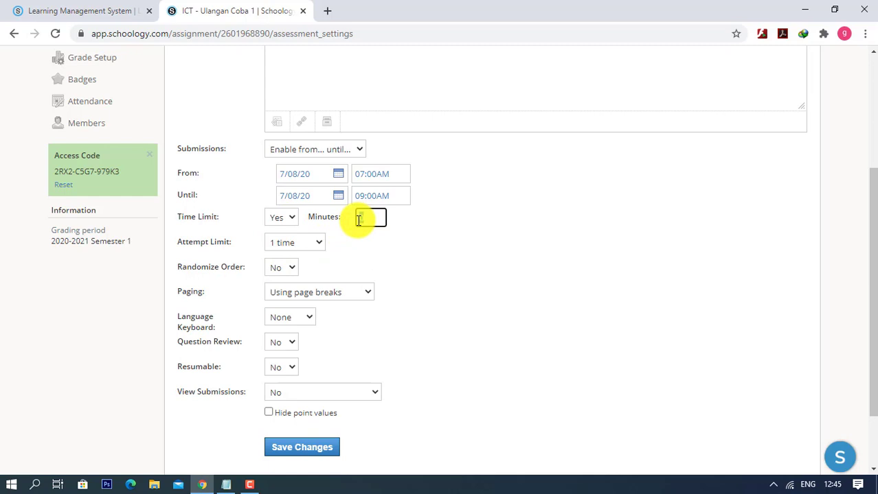
{"action": "type", "text": "60"}
- Keep the Attempt Limit at 1 time
{"action": "left_click_drag", "start_coordinate": [232, 244], "coordinate": [178, 241]}
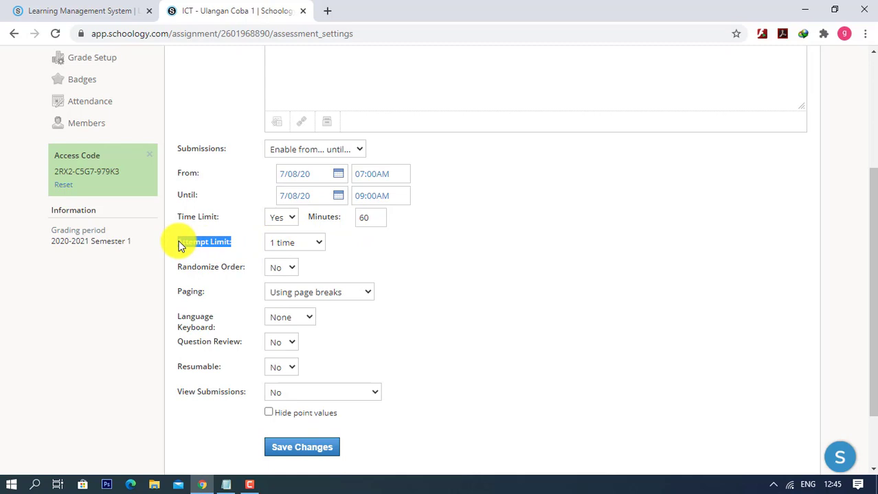
{"action": "left_click", "coordinate": [289, 245]}
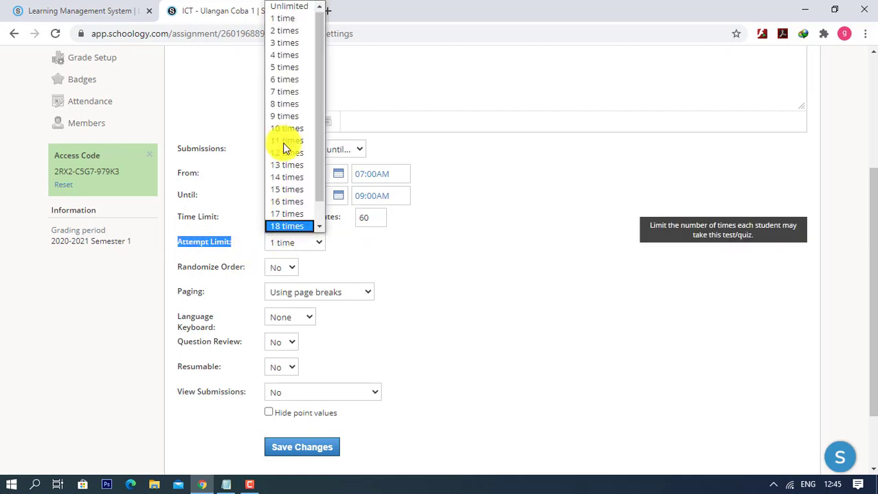
{"action": "left_click", "coordinate": [282, 20]}
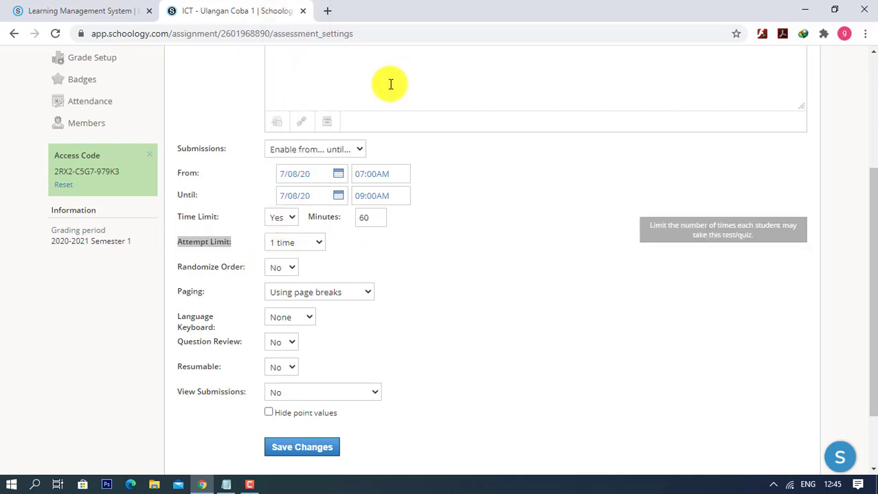
{"action": "left_click", "coordinate": [289, 245]}
{"action": "left_click", "coordinate": [284, 26]}
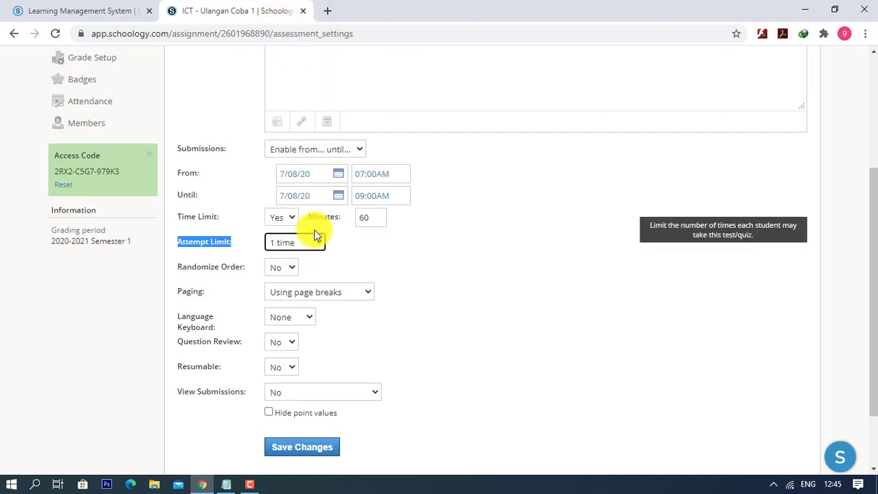
{"action": "left_click", "coordinate": [294, 247]}
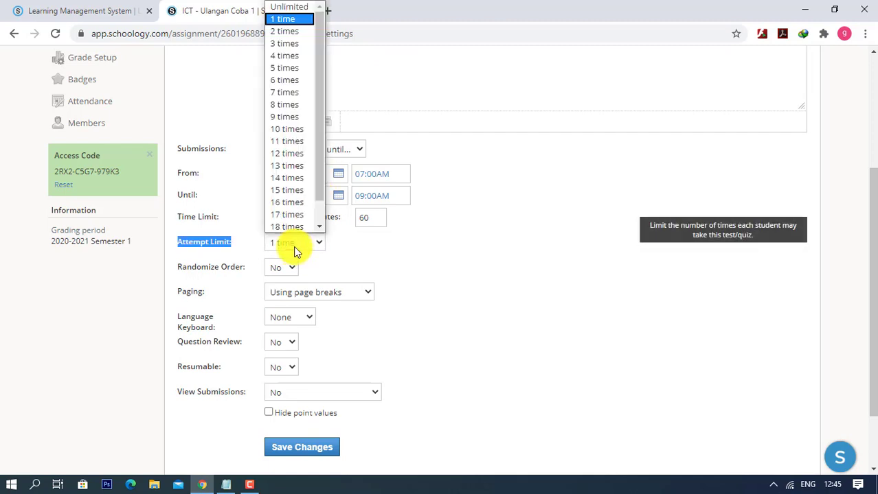
{"action": "left_click", "coordinate": [276, 32]}
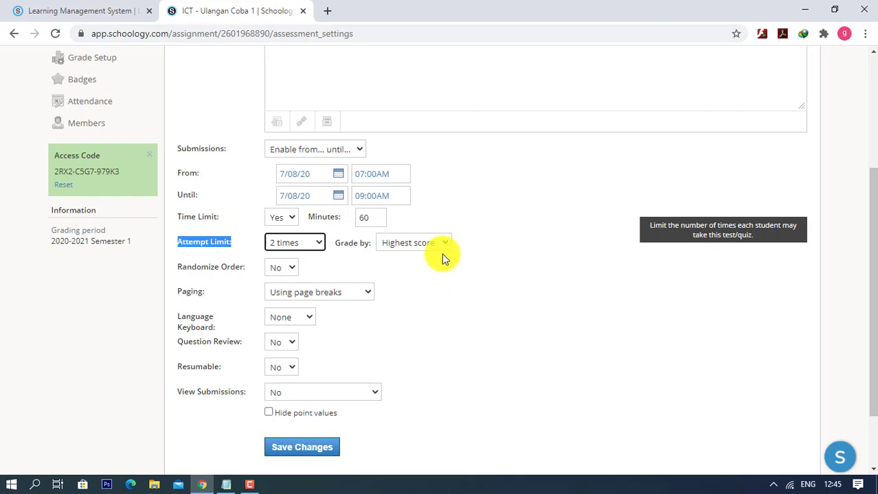
{"action": "left_click", "coordinate": [426, 250]}
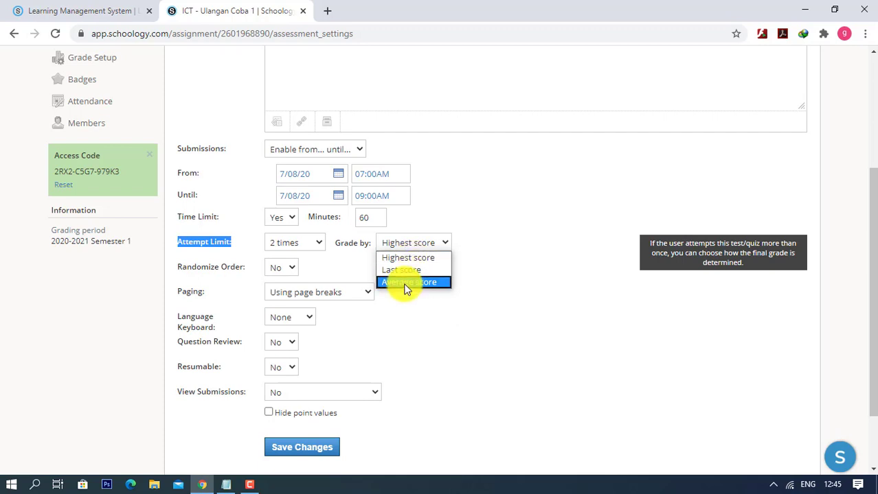
{"action": "left_click", "coordinate": [308, 245]}
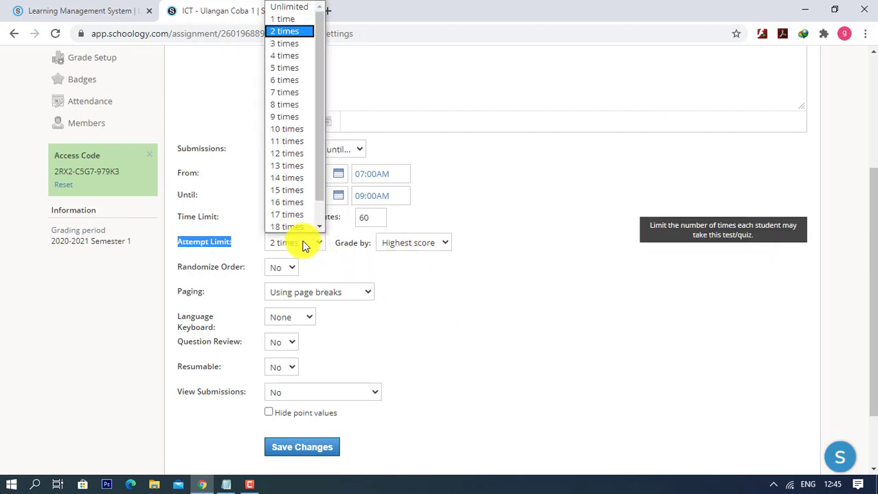
{"action": "left_click", "coordinate": [284, 18]}
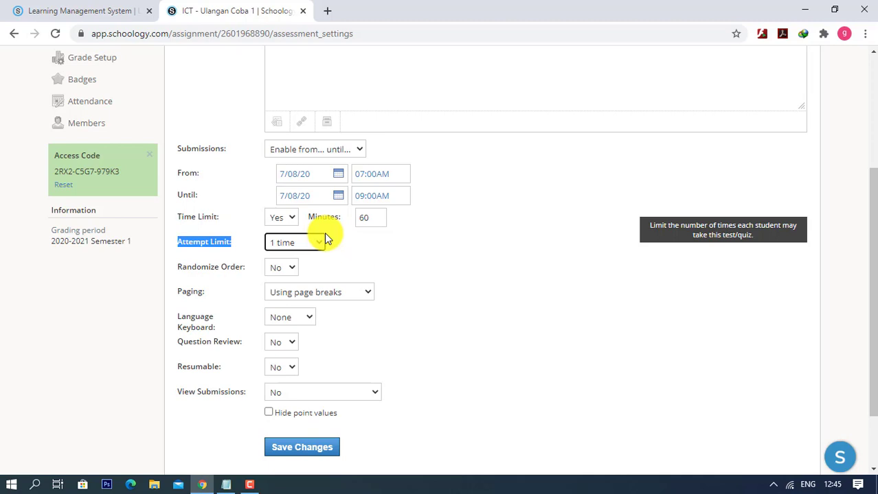
- Set Randomize Order to Yes
{"action": "scroll", "coordinate": [333, 253], "scroll_direction": "down", "scroll_amount": 2}
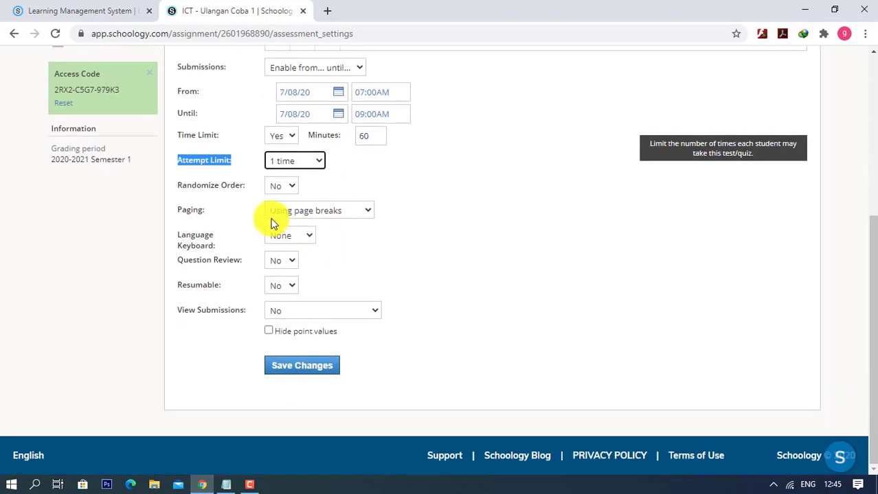
{"action": "left_click_drag", "start_coordinate": [179, 186], "coordinate": [228, 188]}
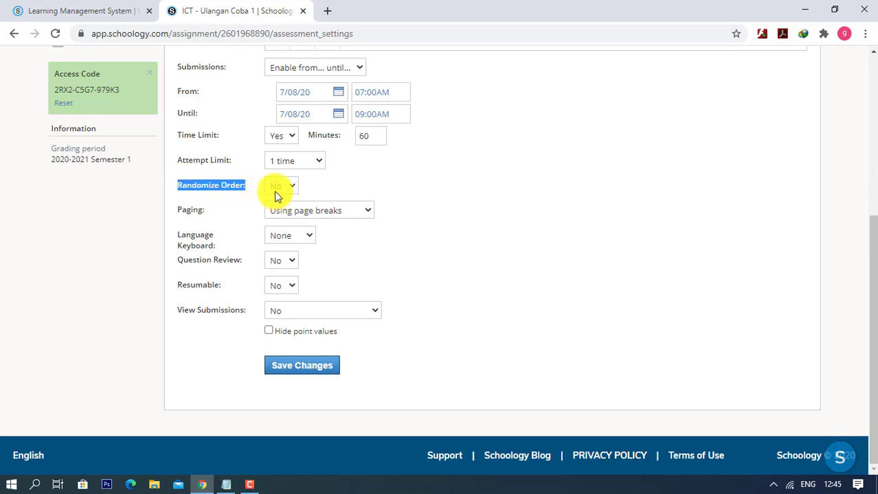
{"action": "left_click", "coordinate": [274, 190]}
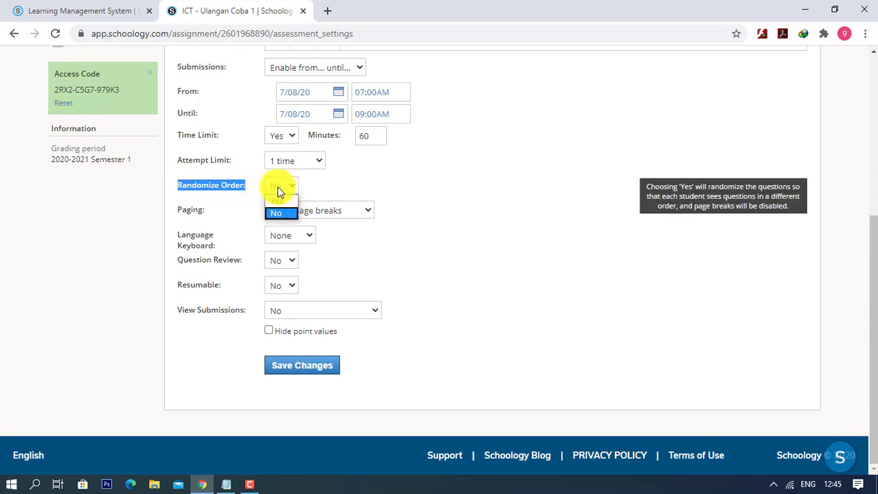
{"action": "left_click", "coordinate": [273, 199]}
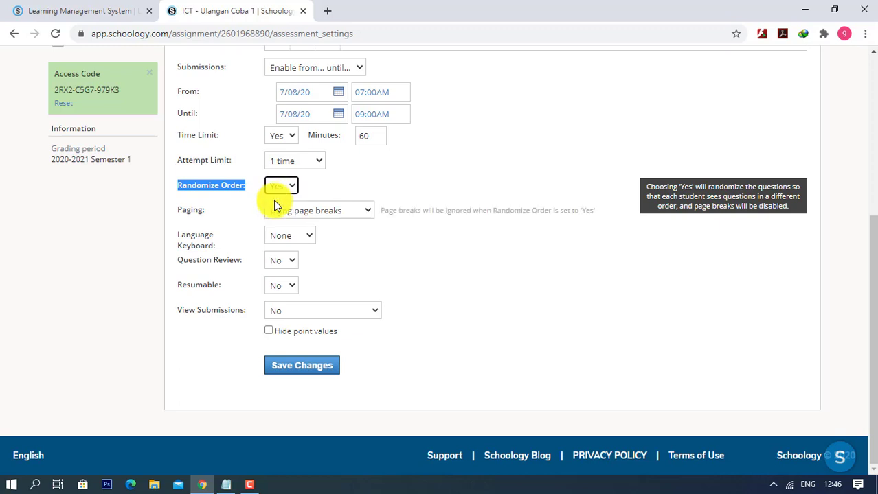
- Keep Paging set to Using page breaks
{"action": "left_click", "coordinate": [204, 212]}
{"action": "left_click_drag", "start_coordinate": [205, 211], "coordinate": [176, 211]}
{"action": "left_click", "coordinate": [311, 213]}
{"action": "left_click", "coordinate": [378, 184]}
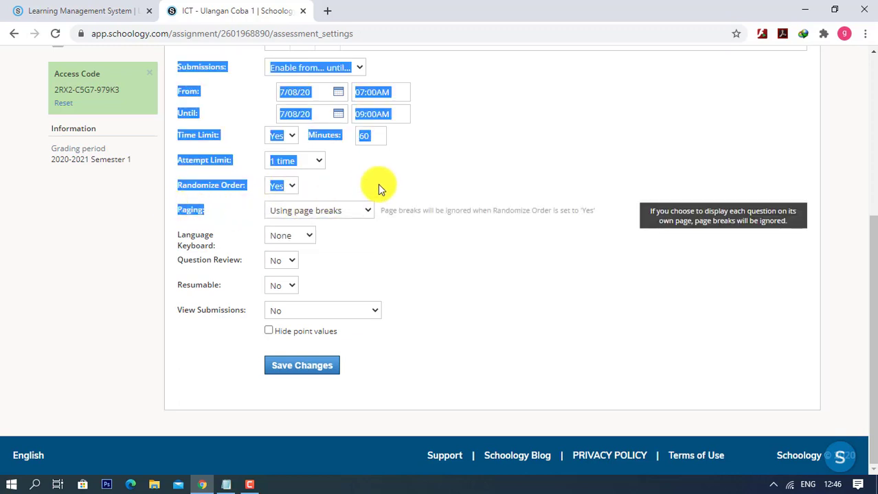
{"action": "left_click", "coordinate": [378, 184]}
{"action": "left_click", "coordinate": [330, 210]}
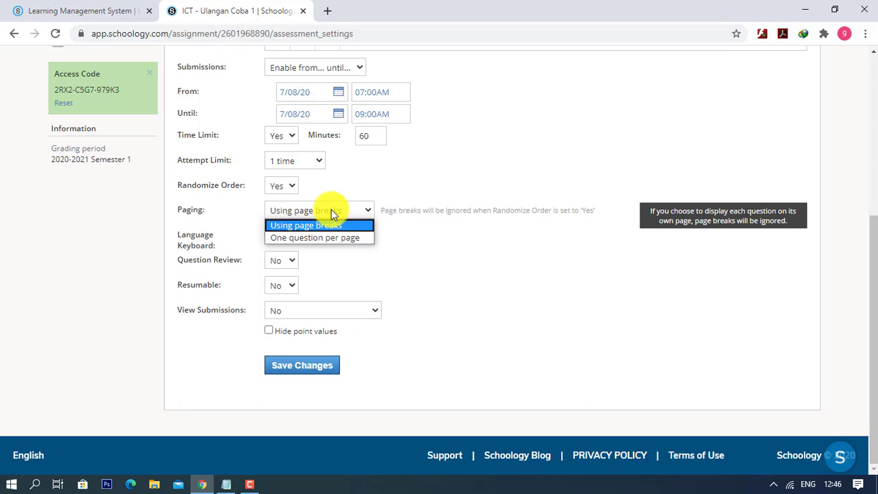
{"action": "left_click", "coordinate": [287, 227]}
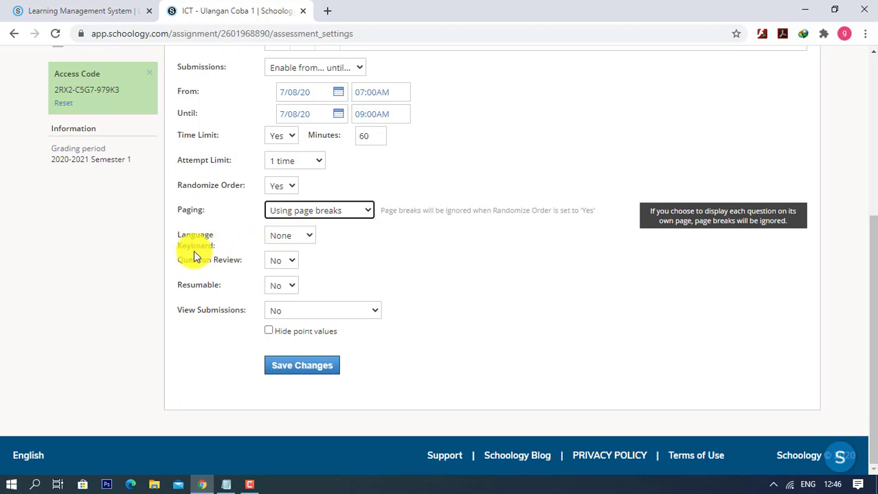
{"action": "left_click", "coordinate": [282, 234]}
{"action": "left_click", "coordinate": [308, 240]}
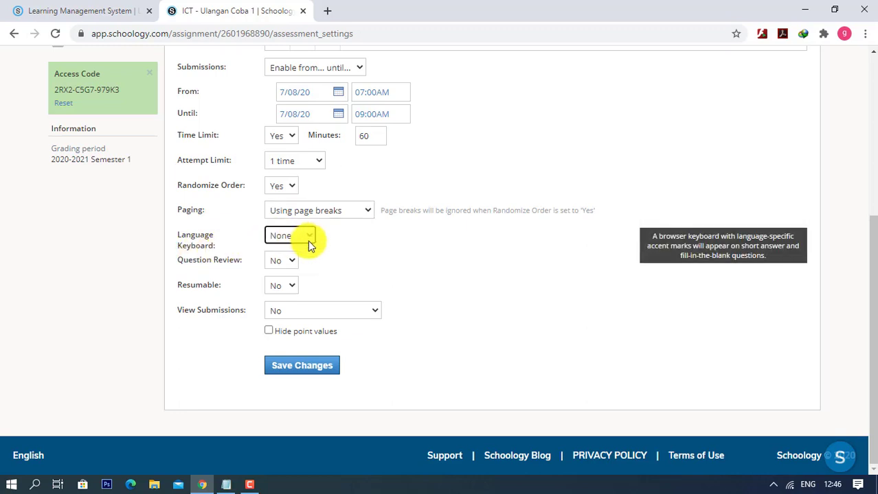
{"action": "left_click", "coordinate": [226, 260]}
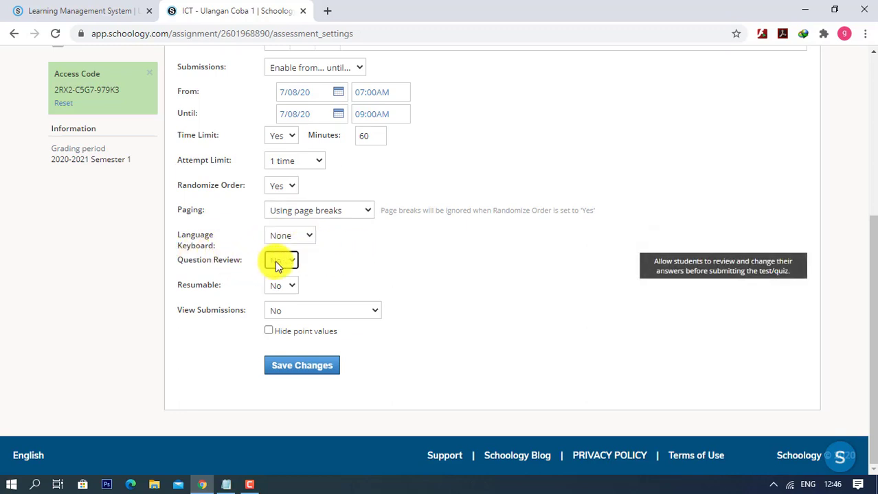
{"action": "left_click", "coordinate": [277, 265]}
{"action": "left_click", "coordinate": [277, 275]}
{"action": "left_click", "coordinate": [282, 263]}
{"action": "left_click", "coordinate": [278, 288]}
{"action": "left_click", "coordinate": [281, 260]}
{"action": "left_click", "coordinate": [274, 274]}
{"action": "left_click_drag", "start_coordinate": [235, 287], "coordinate": [191, 285]}
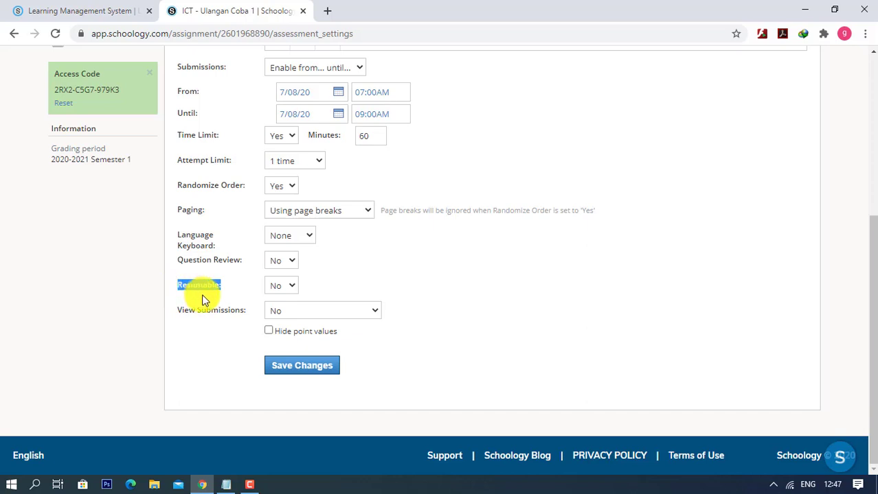
- Set the Resumable dropdown to Yes
{"action": "left_click", "coordinate": [288, 289]}
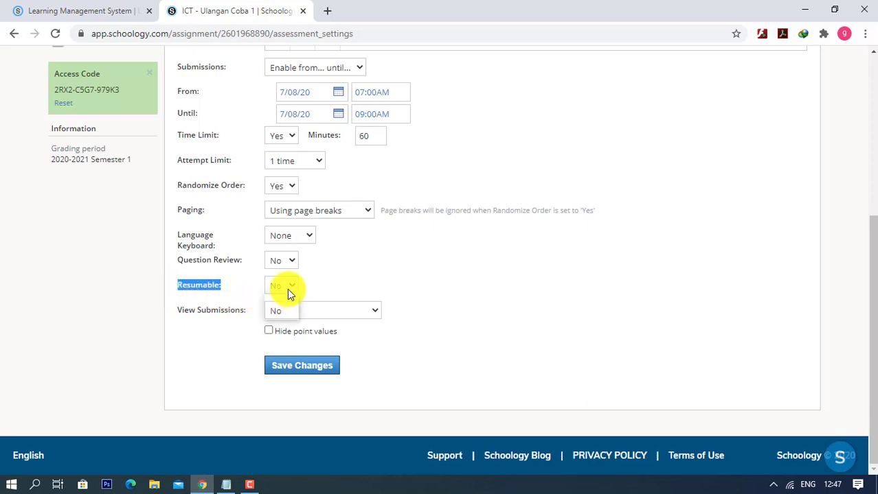
{"action": "left_click", "coordinate": [282, 313]}
{"action": "left_click", "coordinate": [333, 286]}
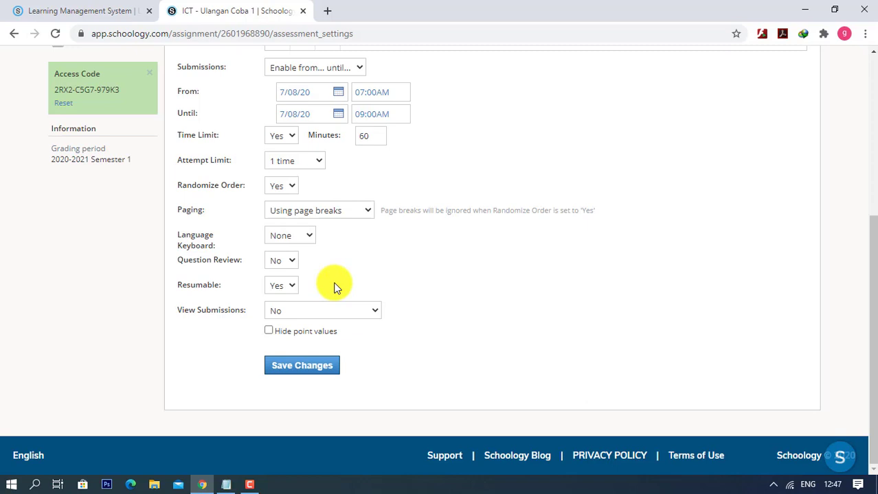
{"action": "left_click", "coordinate": [276, 288]}
{"action": "left_click", "coordinate": [281, 303]}
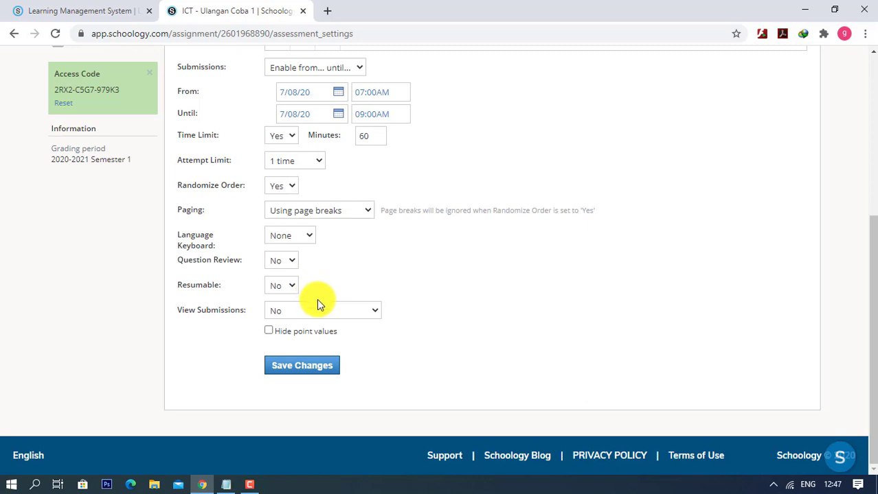
{"action": "left_click_drag", "start_coordinate": [184, 287], "coordinate": [231, 282]}
{"action": "left_click", "coordinate": [222, 292]}
{"action": "left_click", "coordinate": [280, 286]}
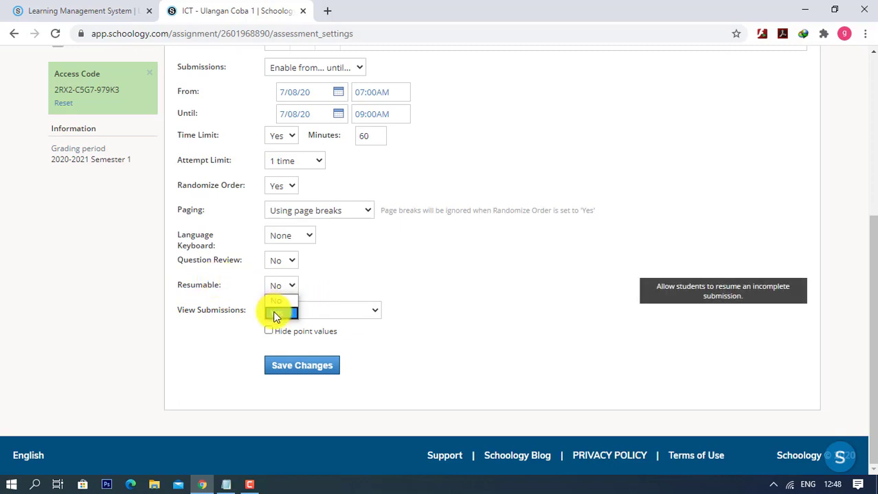
{"action": "left_click", "coordinate": [276, 314]}
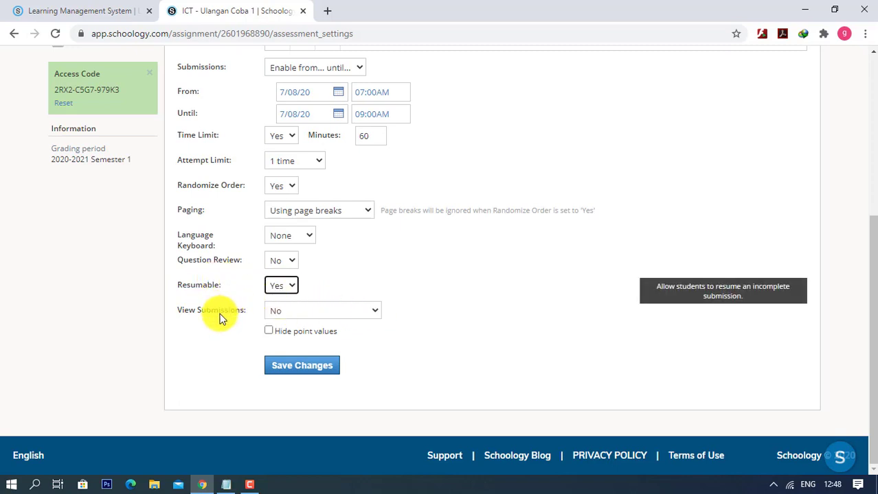
- Set View Submissions to Yes, leaving Hide point values unchecked
{"action": "left_click", "coordinate": [323, 311]}
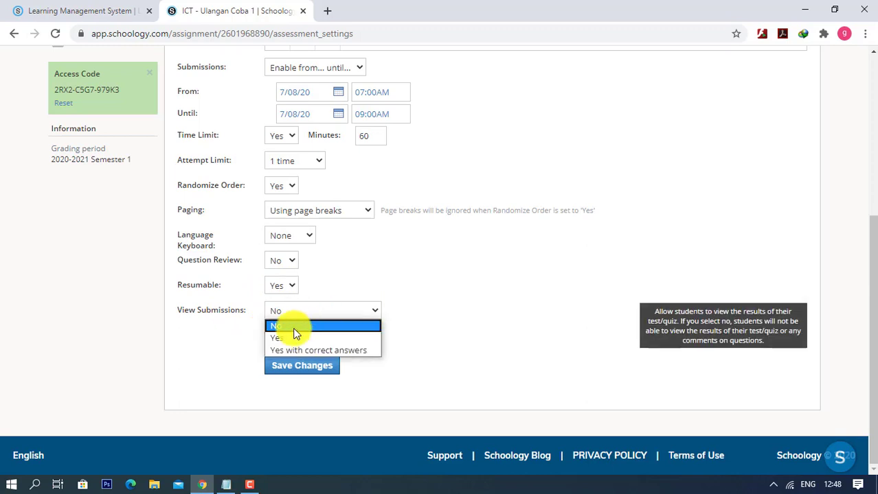
{"action": "left_click", "coordinate": [287, 338]}
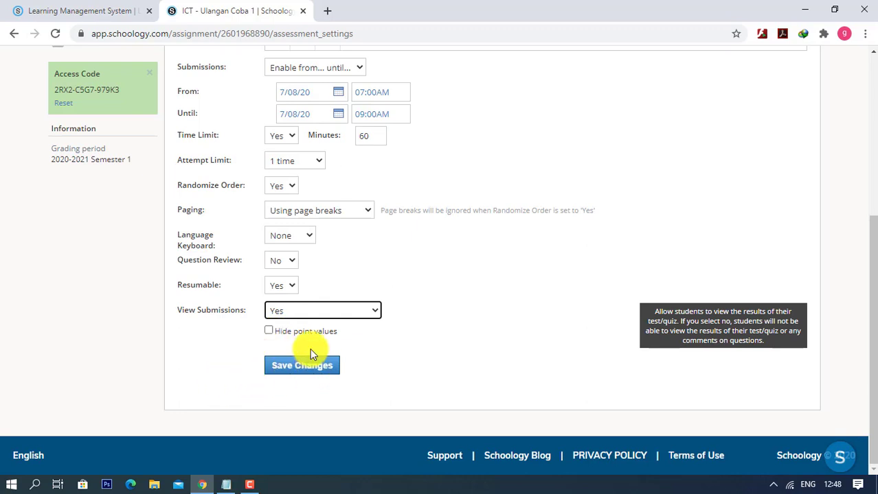
{"action": "left_click", "coordinate": [268, 311]}
{"action": "scroll", "coordinate": [286, 338], "scroll_direction": "up", "scroll_amount": 4}
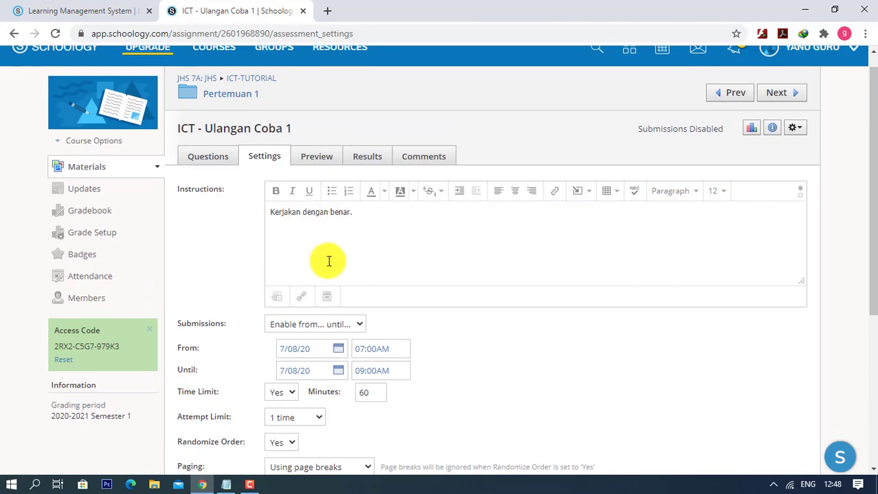
- Save the settings and start a preview attempt showing the 20-point question and 60-minute timer
{"action": "scroll", "coordinate": [329, 261], "scroll_direction": "down", "scroll_amount": 4}
{"action": "left_click", "coordinate": [291, 375]}
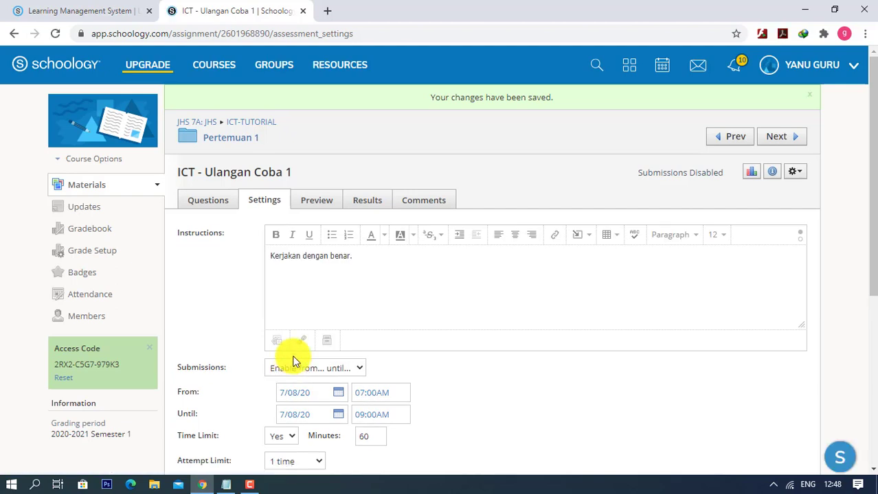
{"action": "left_click", "coordinate": [313, 206]}
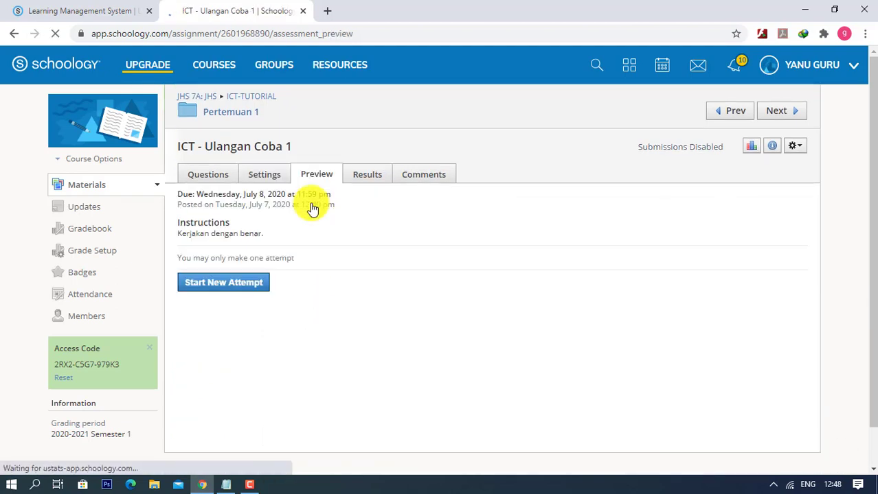
{"action": "left_click", "coordinate": [216, 282]}
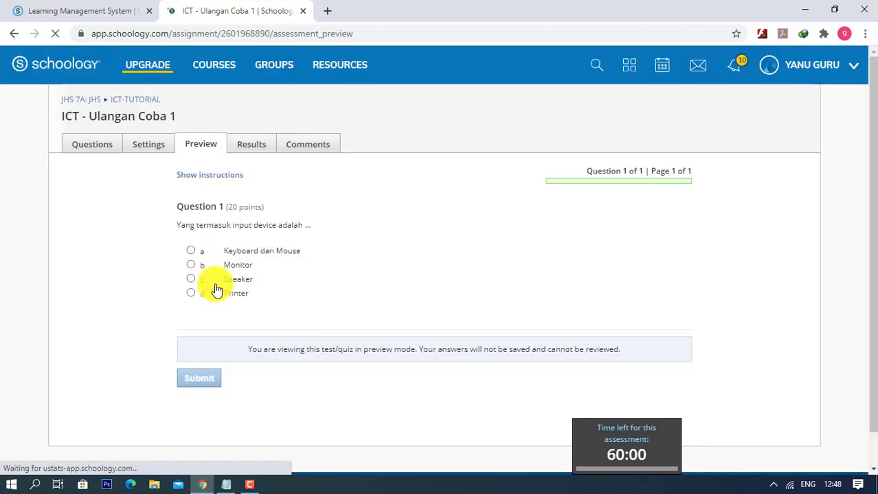
{"action": "scroll", "coordinate": [468, 412], "scroll_direction": "down", "scroll_amount": 1}
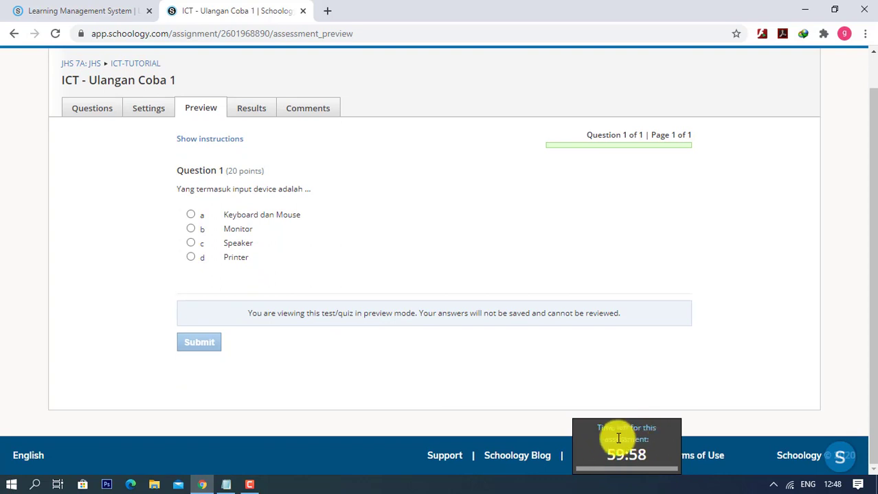
{"action": "scroll", "coordinate": [510, 411], "scroll_direction": "up", "scroll_amount": 1}
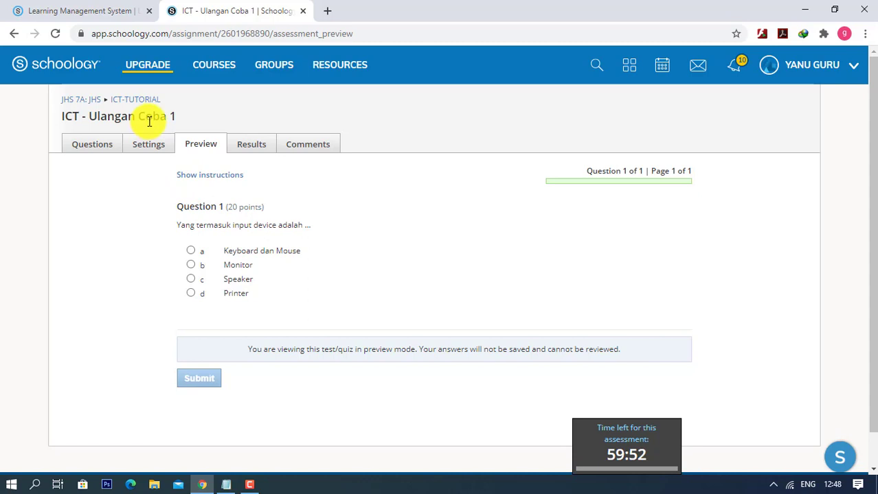
- Leave the preview, go to the Pertemuan 1 folder, and start a new assessment there
{"action": "left_click", "coordinate": [139, 101]}
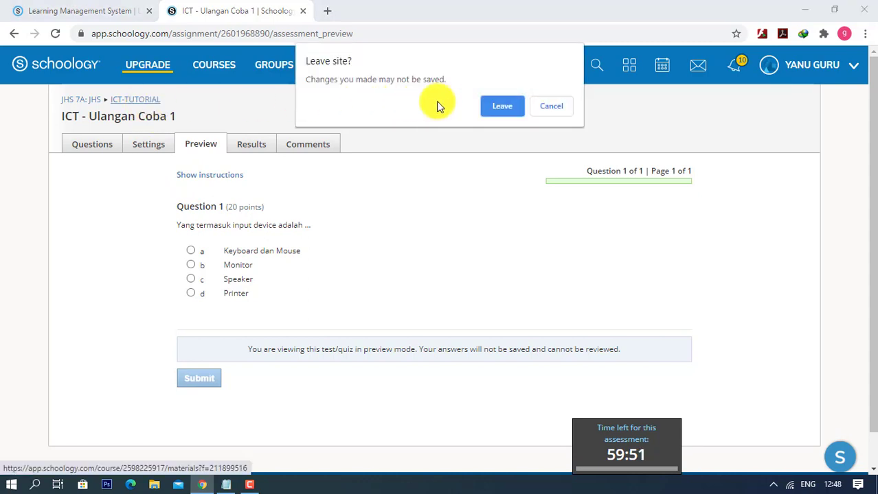
{"action": "left_click", "coordinate": [489, 108]}
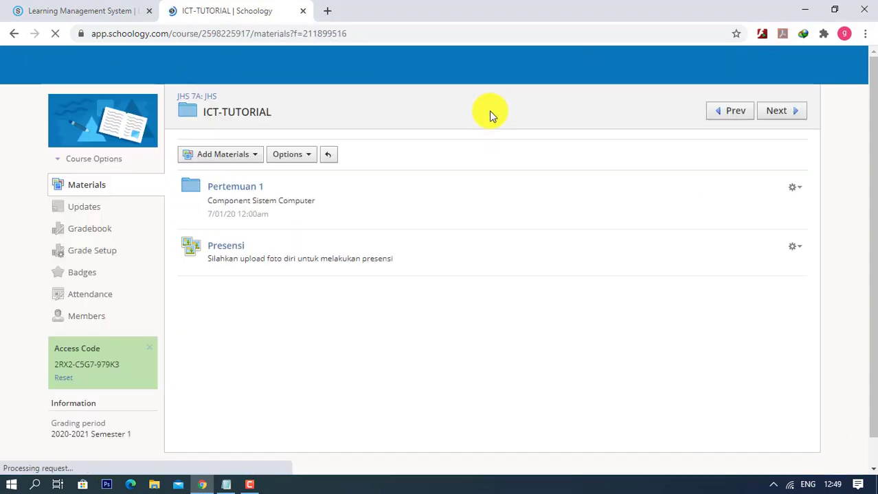
{"action": "left_click", "coordinate": [246, 197]}
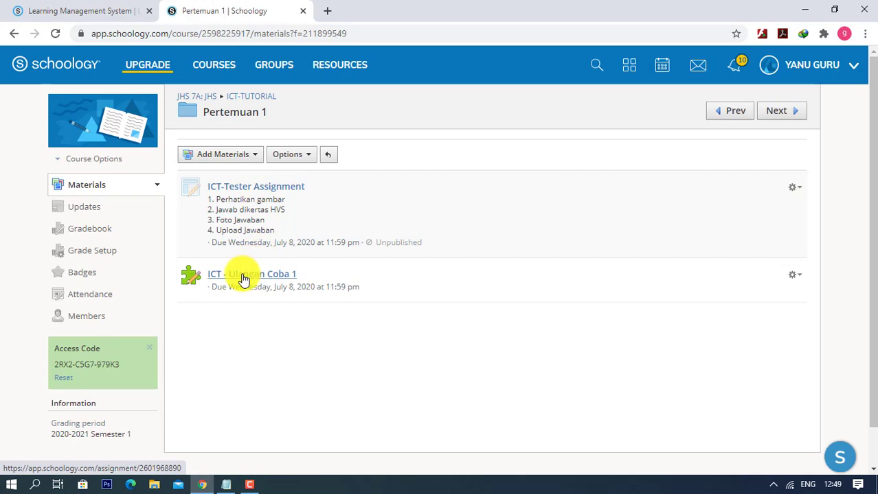
{"action": "left_click", "coordinate": [237, 160]}
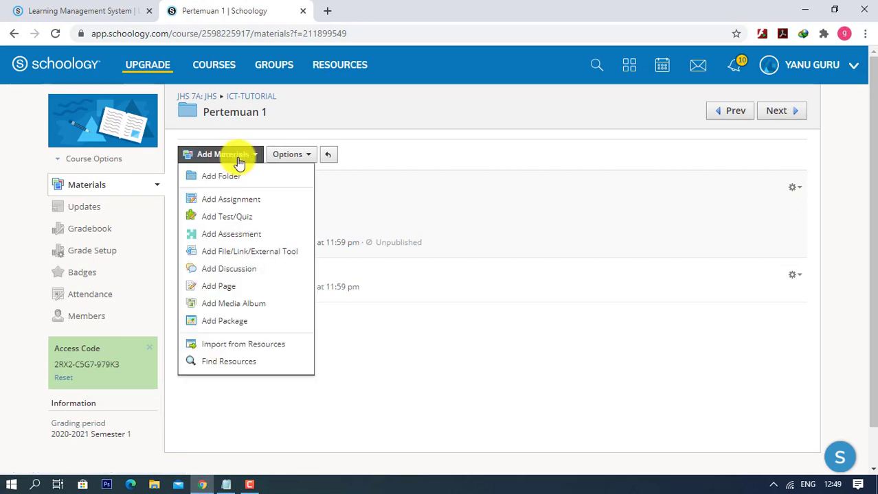
{"action": "left_click", "coordinate": [227, 239]}
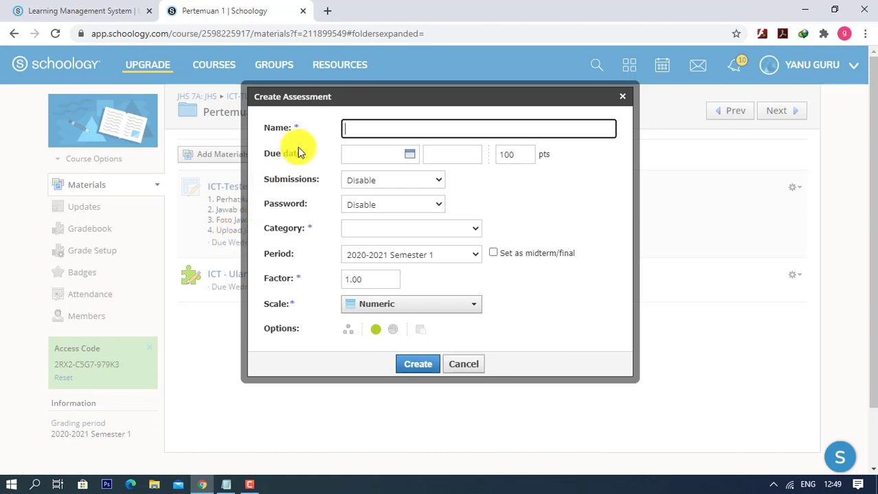
- Name the new assessment 'ICT-Penilaian Akhir Pekan'
{"action": "left_click", "coordinate": [391, 130]}
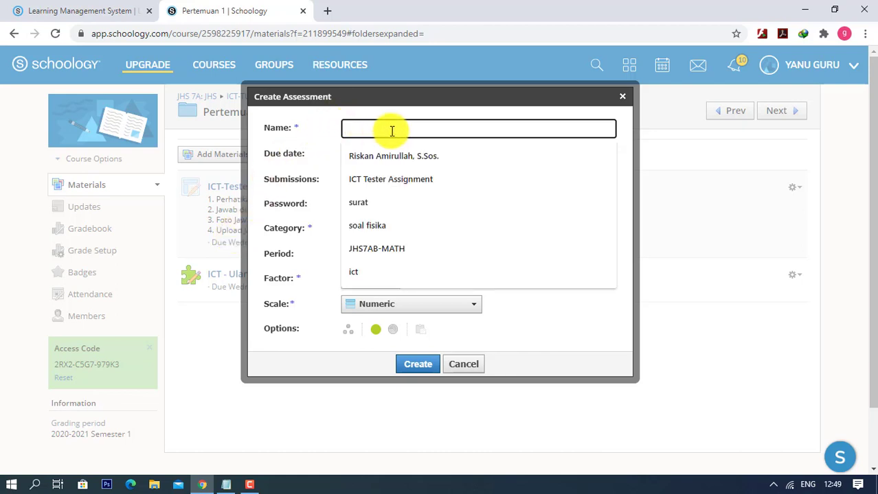
{"action": "left_click", "coordinate": [401, 119]}
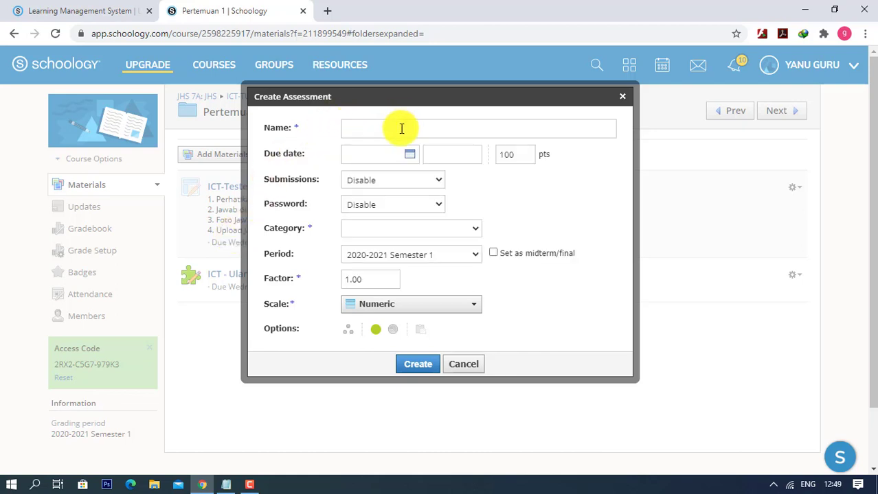
{"action": "left_click", "coordinate": [401, 126]}
{"action": "left_click", "coordinate": [411, 117]}
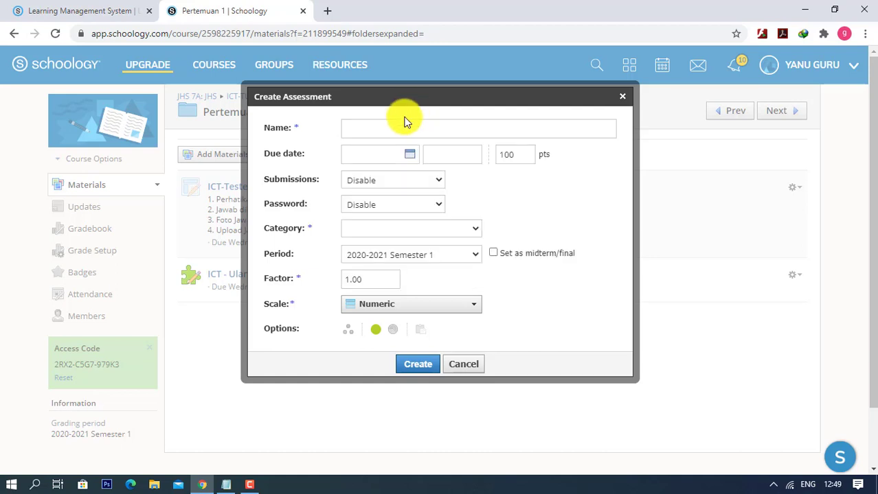
{"action": "left_click", "coordinate": [386, 127]}
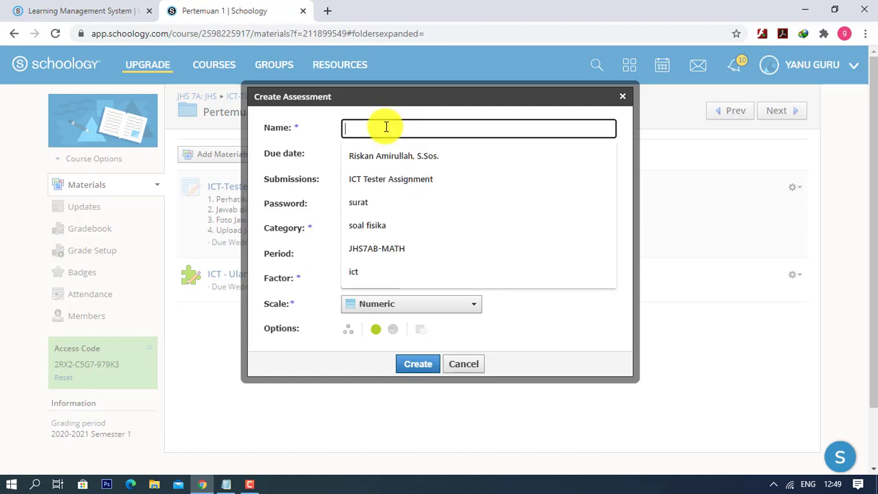
{"action": "left_click", "coordinate": [392, 119]}
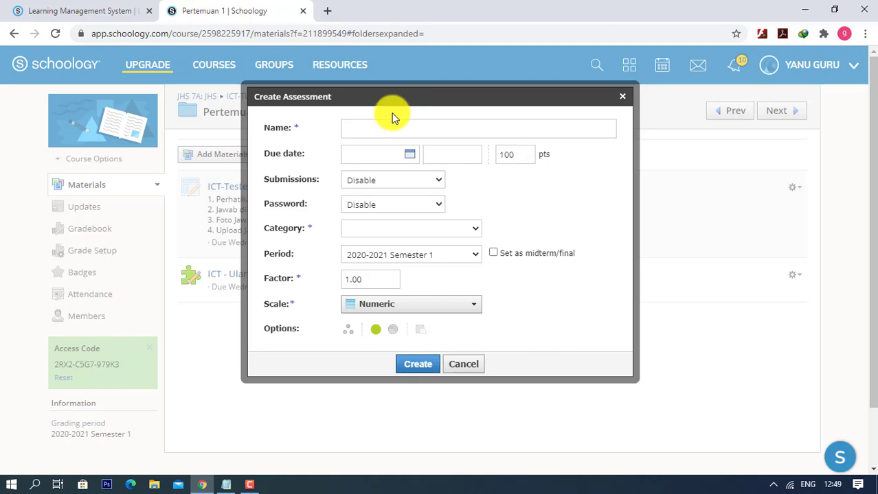
{"action": "left_click", "coordinate": [357, 128]}
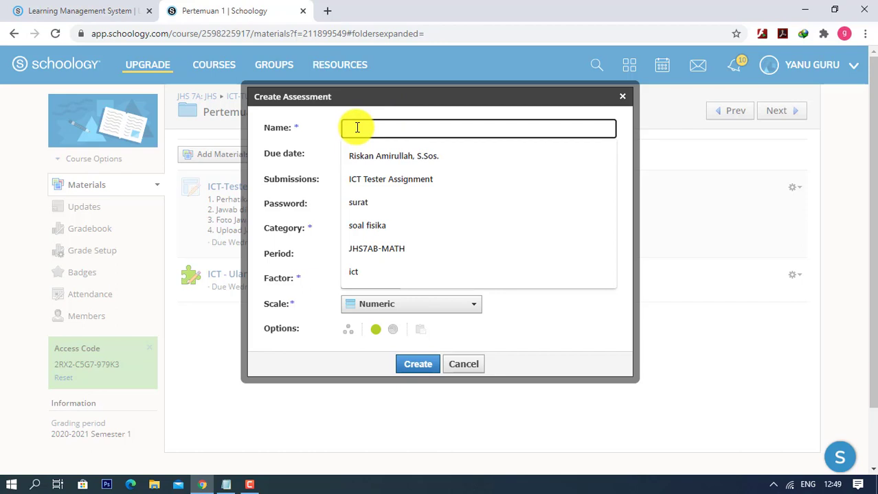
{"action": "type", "text": "ict"}
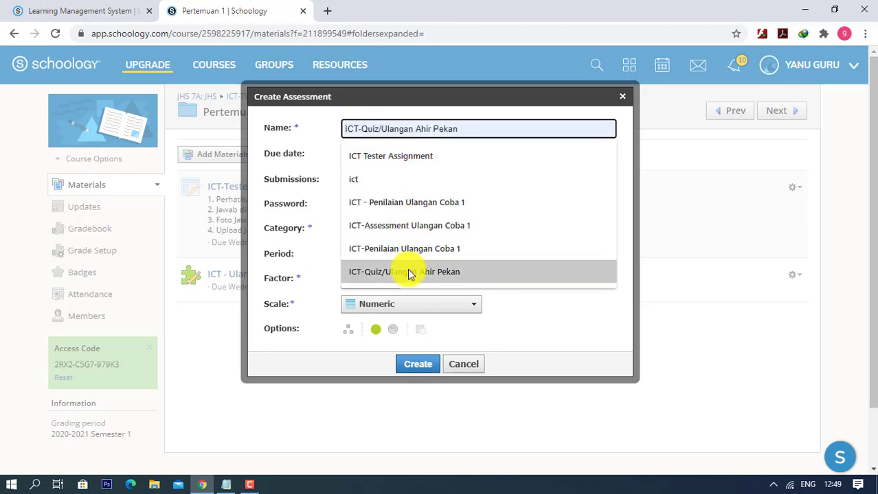
{"action": "left_click", "coordinate": [405, 249]}
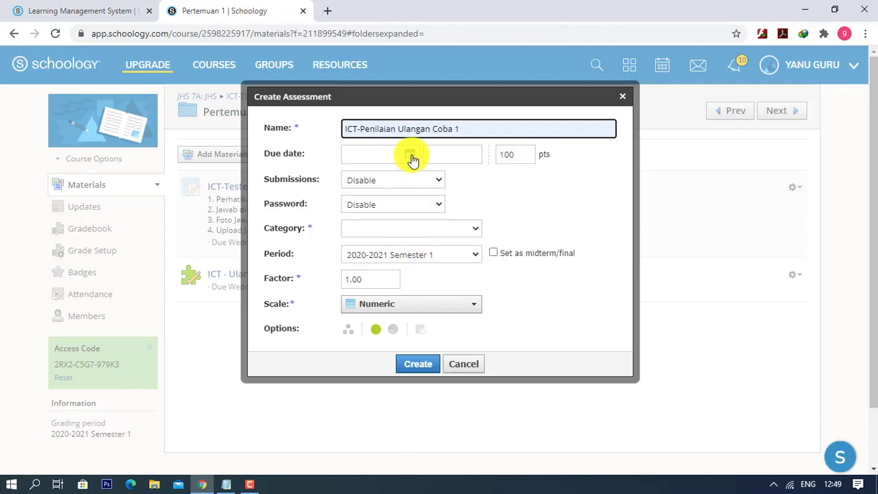
{"action": "left_click_drag", "start_coordinate": [459, 129], "coordinate": [398, 125]}
{"action": "type", "text": "Akhir "}
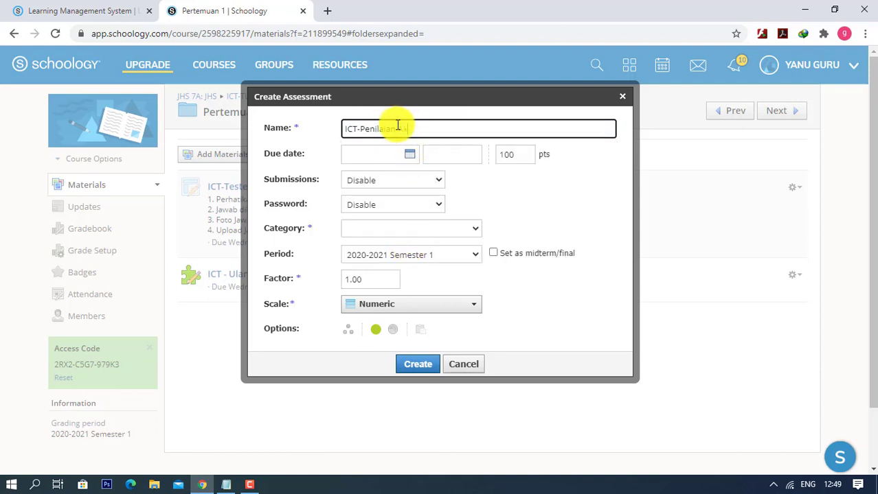
{"action": "type", "text": "Pekan"}
- Set the due date to July 8 and open submissions 07:00–08:00AM on 7/08/20
{"action": "left_click", "coordinate": [369, 165]}
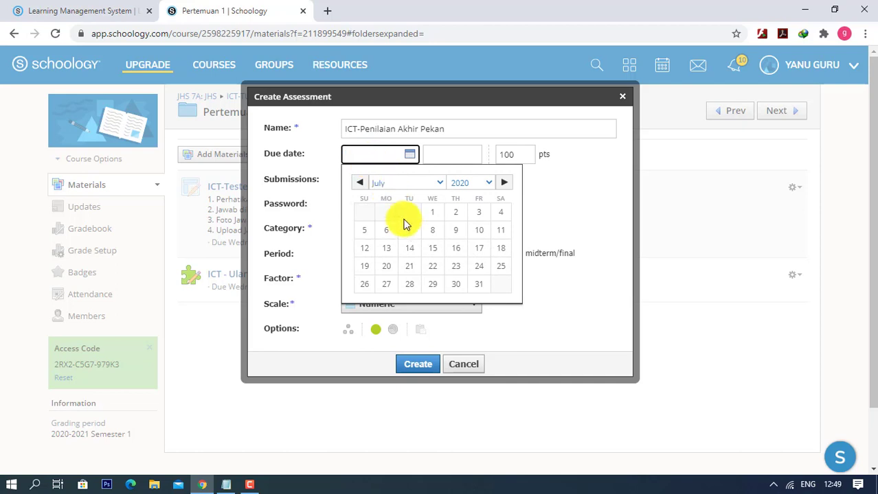
{"action": "left_click", "coordinate": [432, 232]}
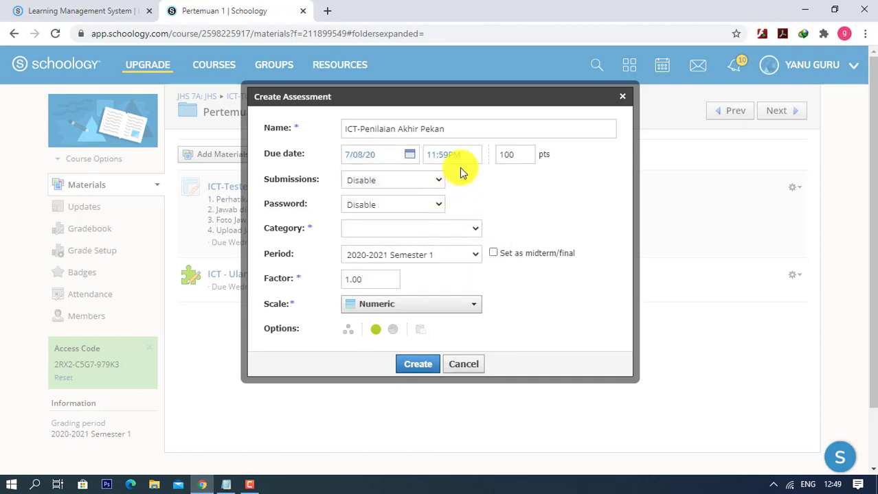
{"action": "left_click", "coordinate": [408, 178]}
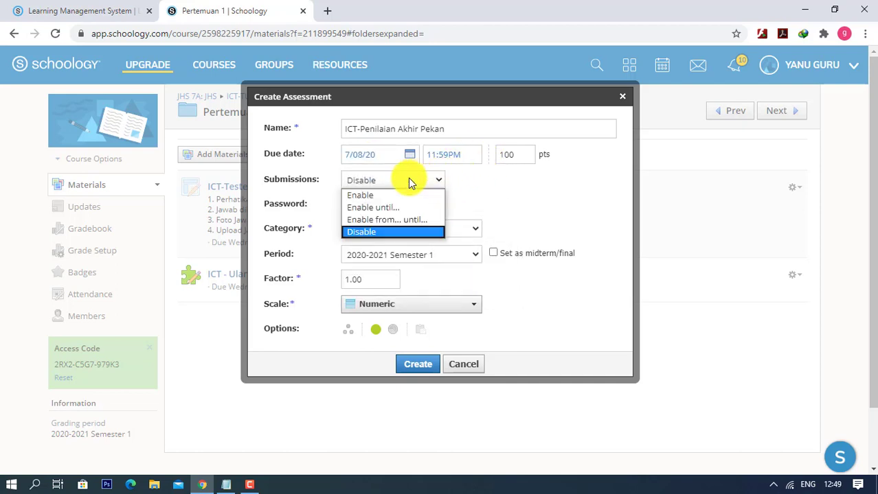
{"action": "left_click", "coordinate": [377, 220]}
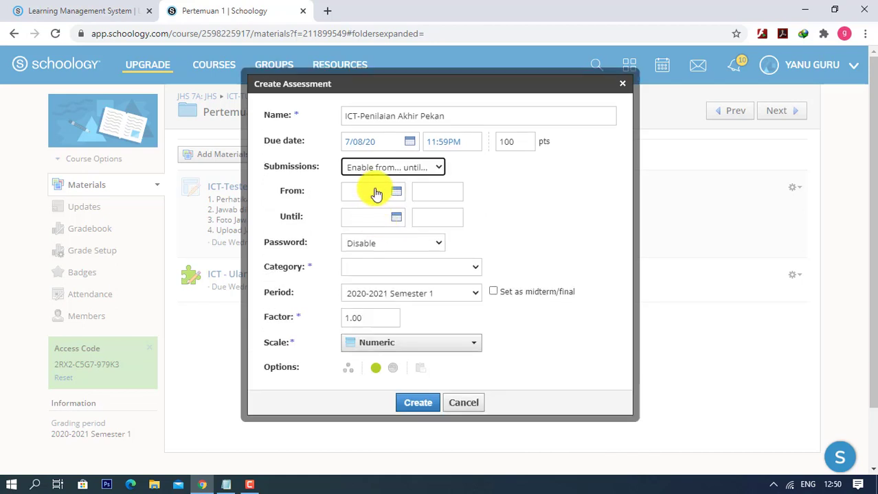
{"action": "left_click", "coordinate": [374, 192]}
{"action": "left_click", "coordinate": [431, 268]}
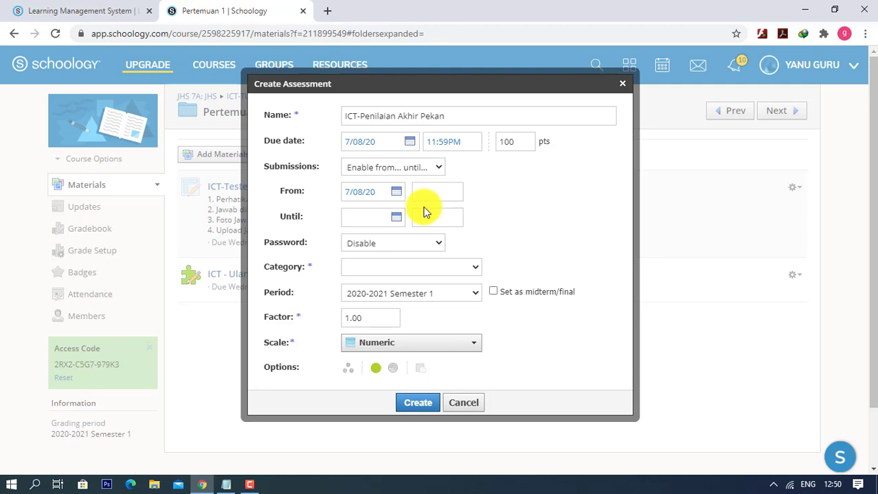
{"action": "left_click", "coordinate": [432, 192]}
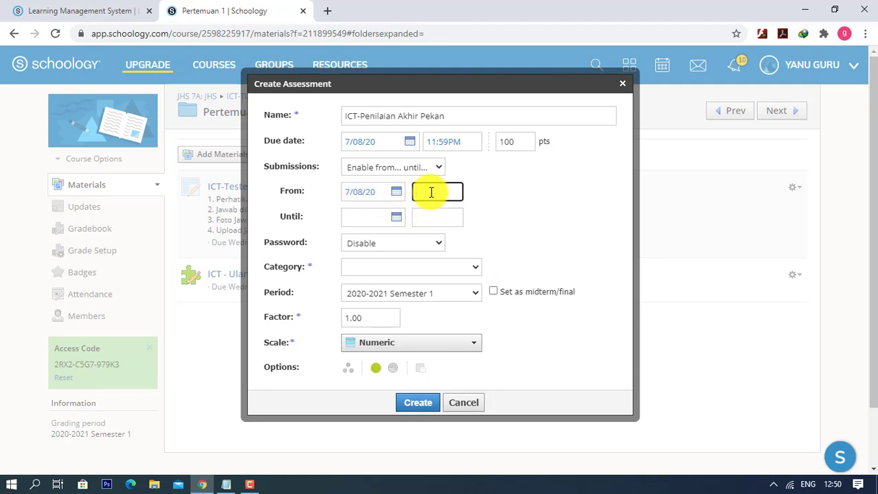
{"action": "left_click", "coordinate": [431, 193]}
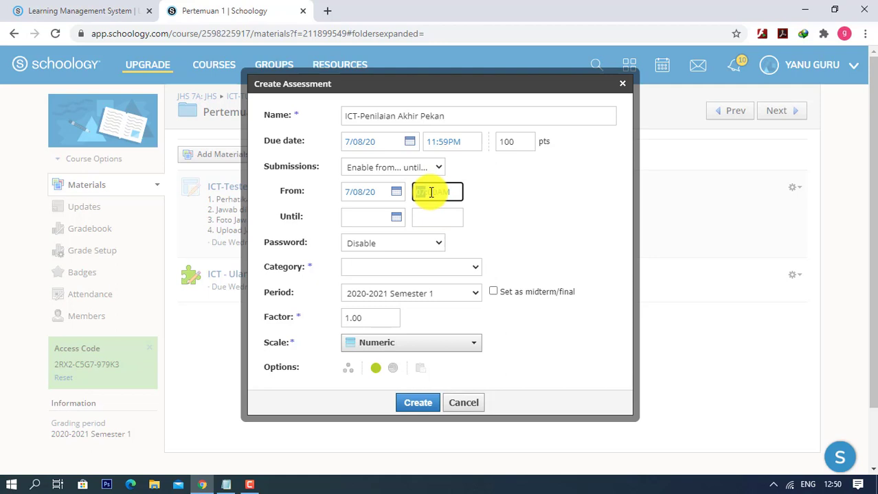
{"action": "left_click", "coordinate": [368, 217]}
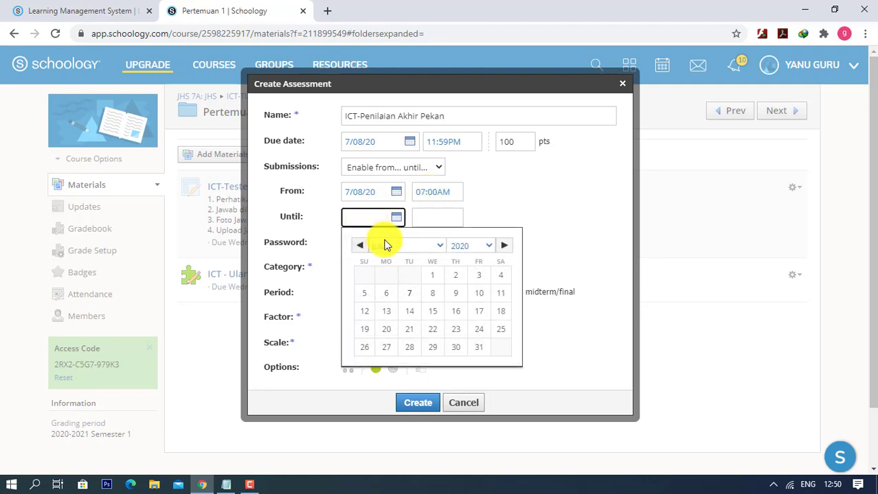
{"action": "left_click", "coordinate": [433, 294]}
{"action": "left_click", "coordinate": [431, 217]}
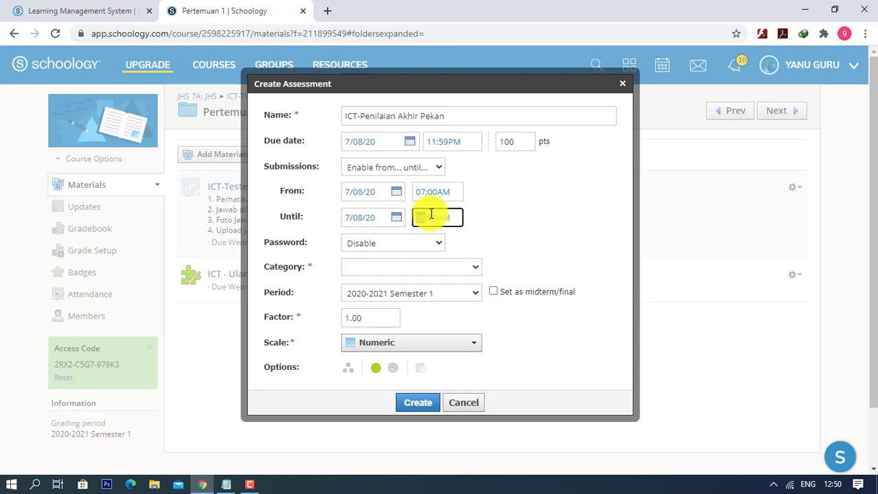
- Keep password protection disabled, file under ICT-ULANGAN AKHIR PEKAN, and create the assessment
{"action": "left_click", "coordinate": [411, 241]}
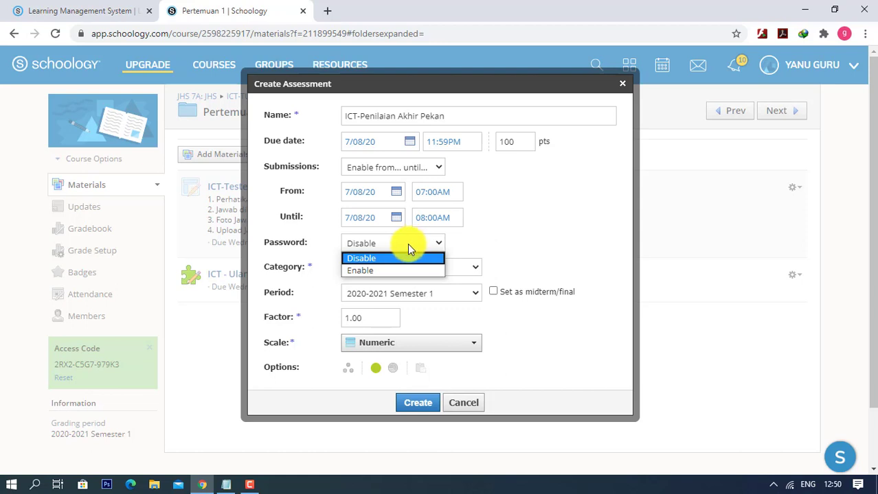
{"action": "left_click", "coordinate": [372, 270]}
{"action": "left_click", "coordinate": [371, 234]}
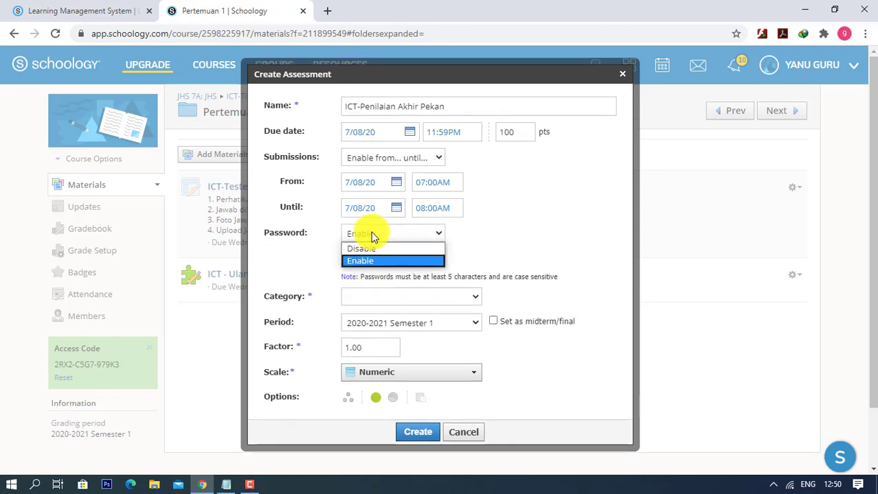
{"action": "left_click", "coordinate": [371, 233]}
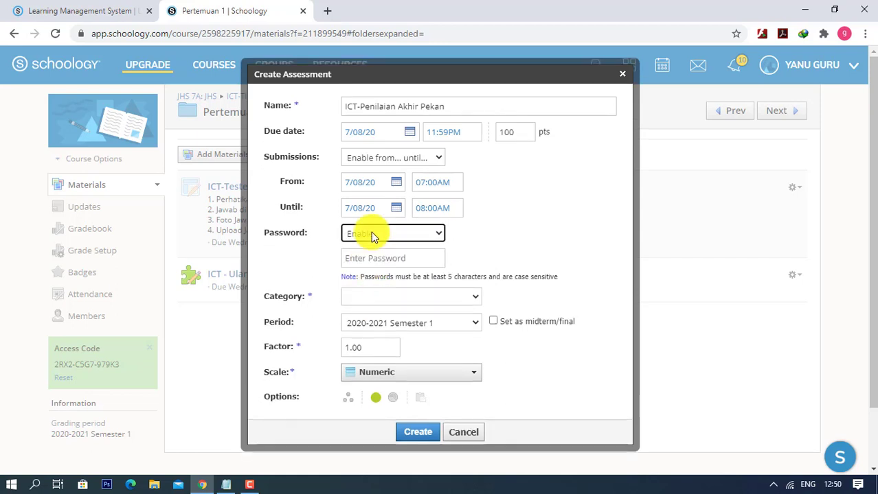
{"action": "left_click", "coordinate": [370, 233]}
{"action": "left_click", "coordinate": [366, 249]}
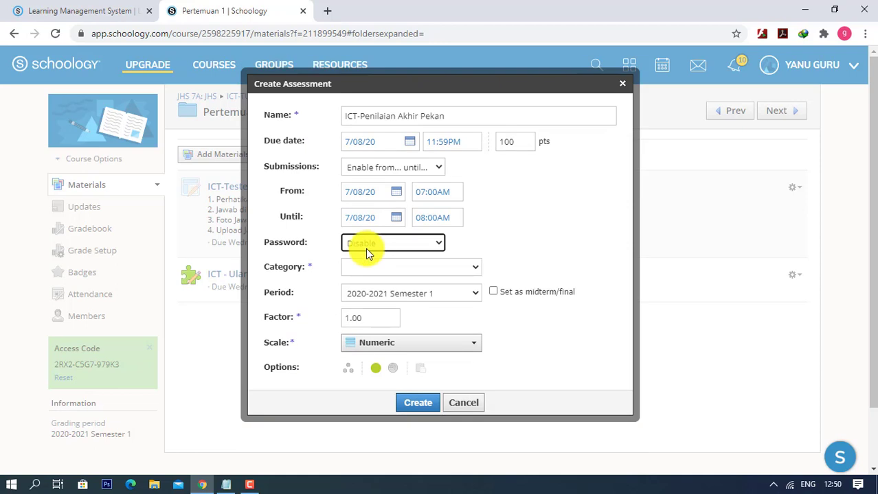
{"action": "left_click", "coordinate": [381, 268]}
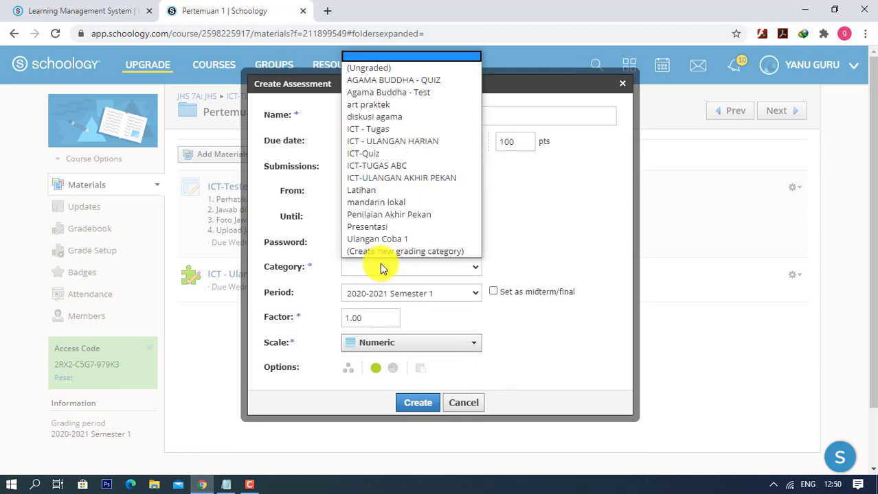
{"action": "left_click", "coordinate": [389, 178]}
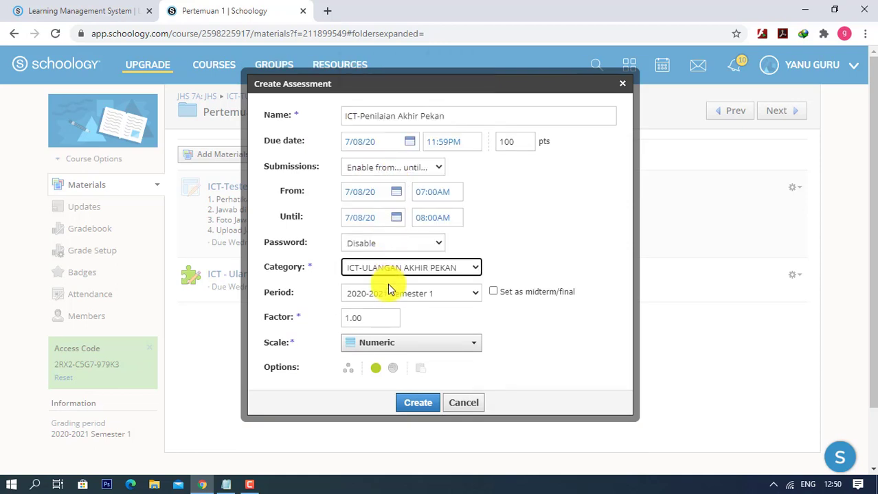
{"action": "scroll", "coordinate": [387, 285], "scroll_direction": "down", "scroll_amount": 1}
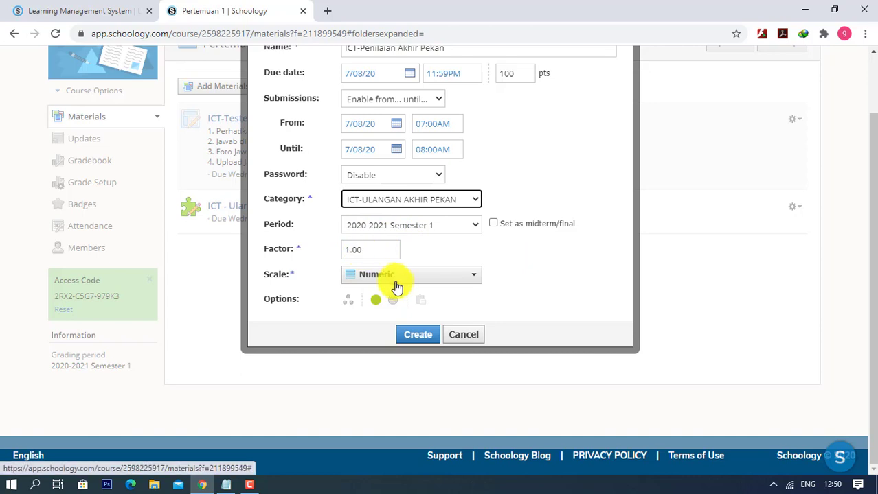
{"action": "left_click", "coordinate": [417, 336]}
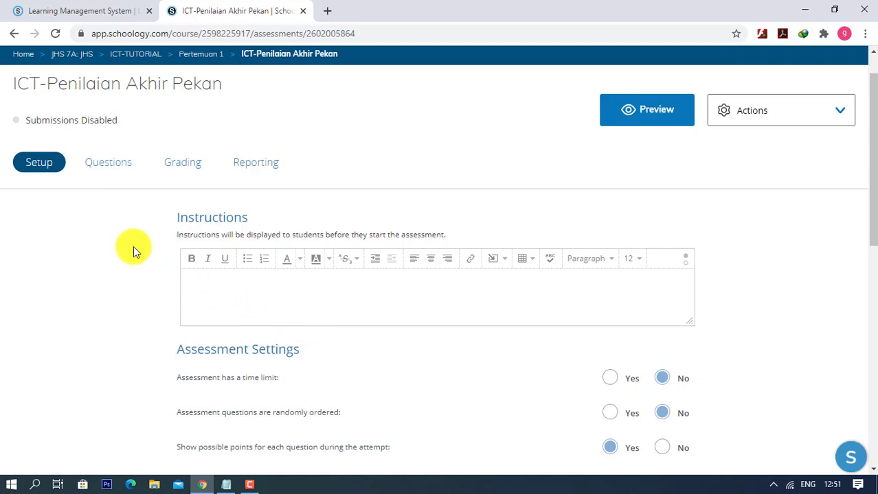
- Write 'Kerjakan dengan Benar.' as the assessment instructions
{"action": "left_click", "coordinate": [323, 294]}
{"action": "type", "text": "Kerjakan dengan Benar/"}
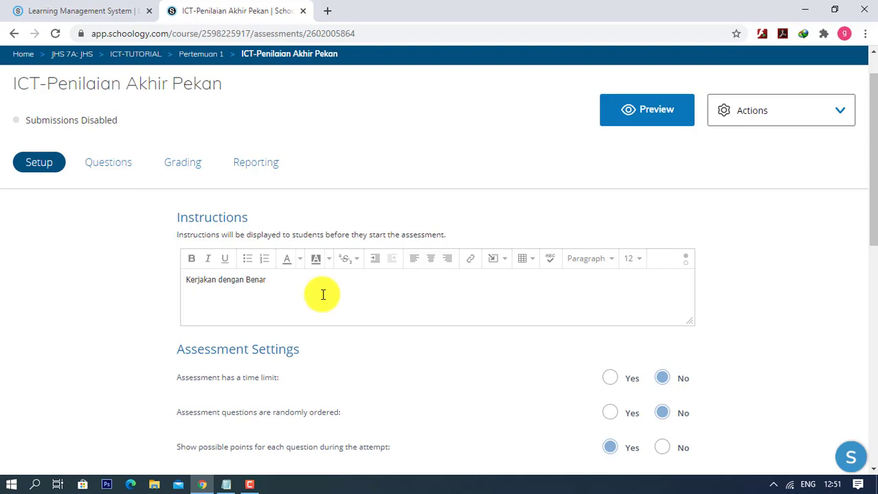
{"action": "scroll", "coordinate": [323, 295], "scroll_direction": "down", "scroll_amount": 1}
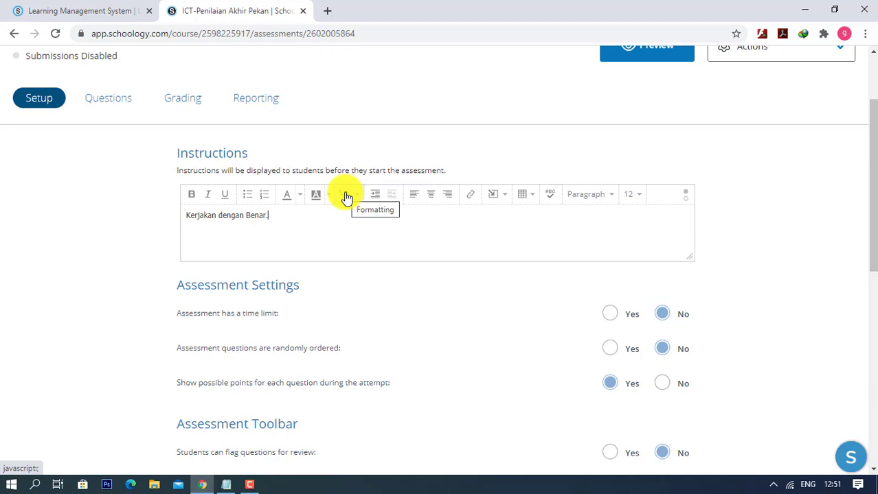
{"action": "scroll", "coordinate": [347, 197], "scroll_direction": "up", "scroll_amount": 2}
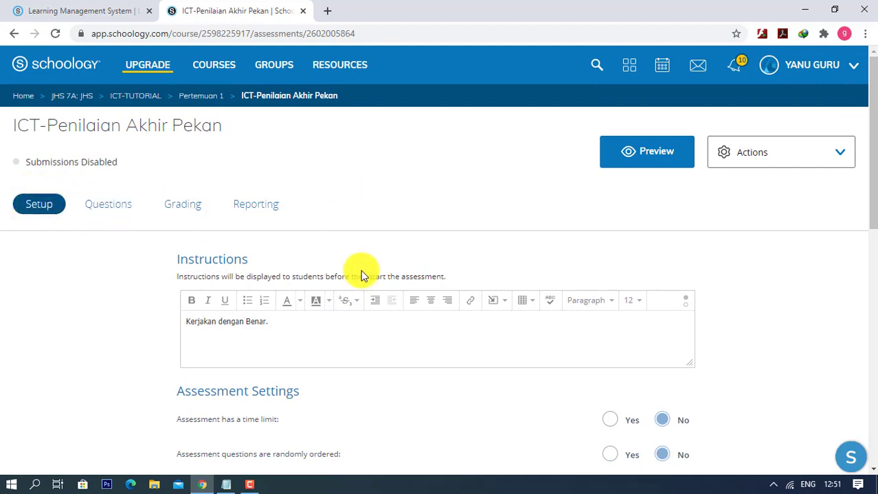
- Give the assessment a 60-minute time limit
{"action": "scroll", "coordinate": [362, 274], "scroll_direction": "down", "scroll_amount": 3}
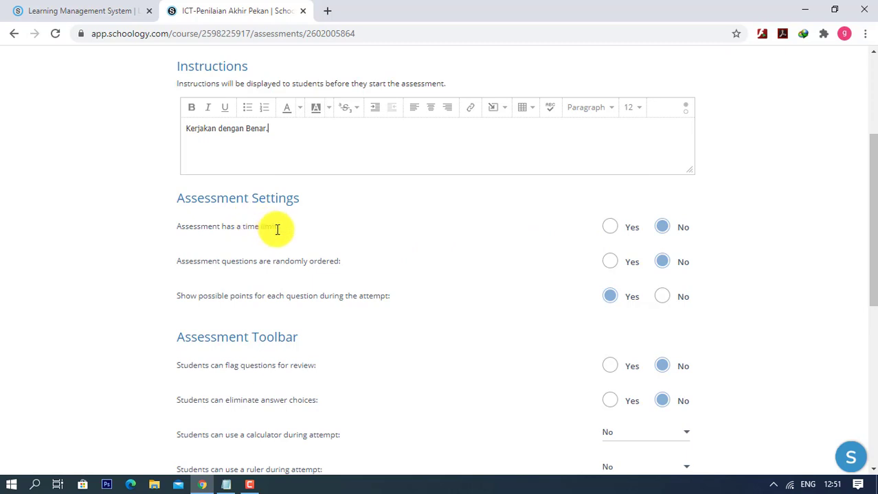
{"action": "left_click", "coordinate": [609, 229]}
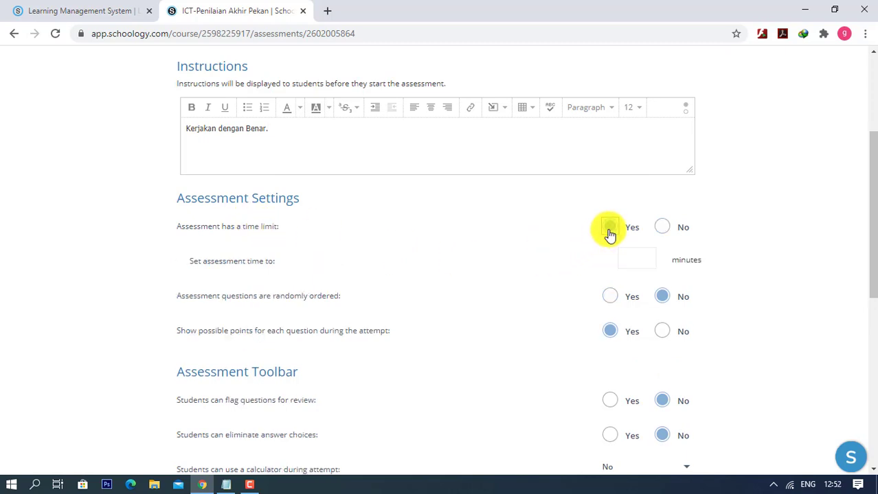
{"action": "left_click", "coordinate": [642, 261]}
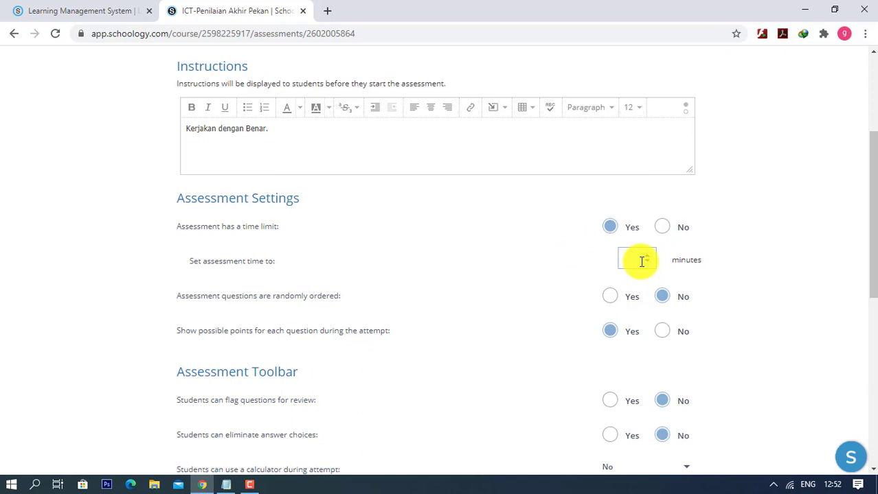
{"action": "type", "text": "60"}
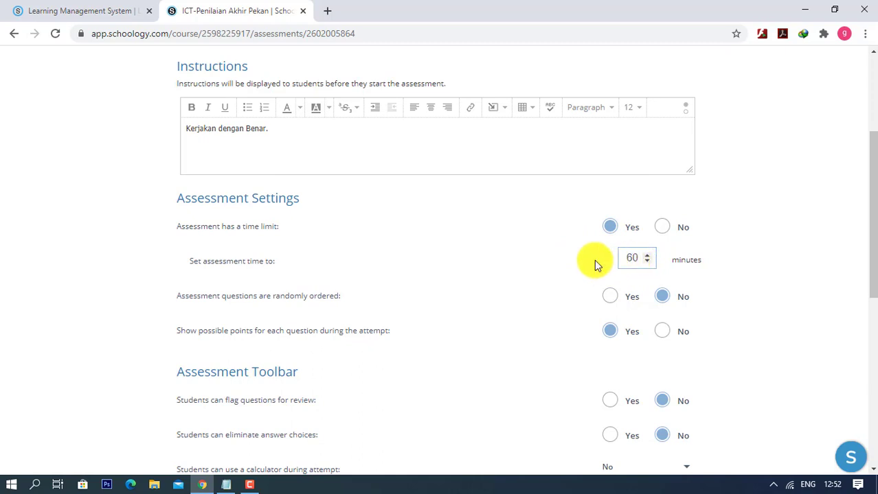
{"action": "scroll", "coordinate": [594, 259], "scroll_direction": "down", "scroll_amount": 2}
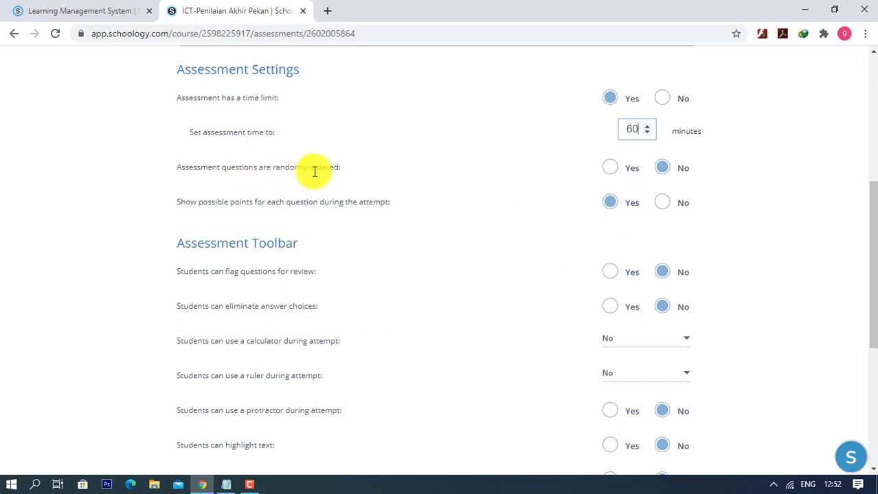
- Randomize the question order and keep possible points per question visible
{"action": "left_click", "coordinate": [610, 178]}
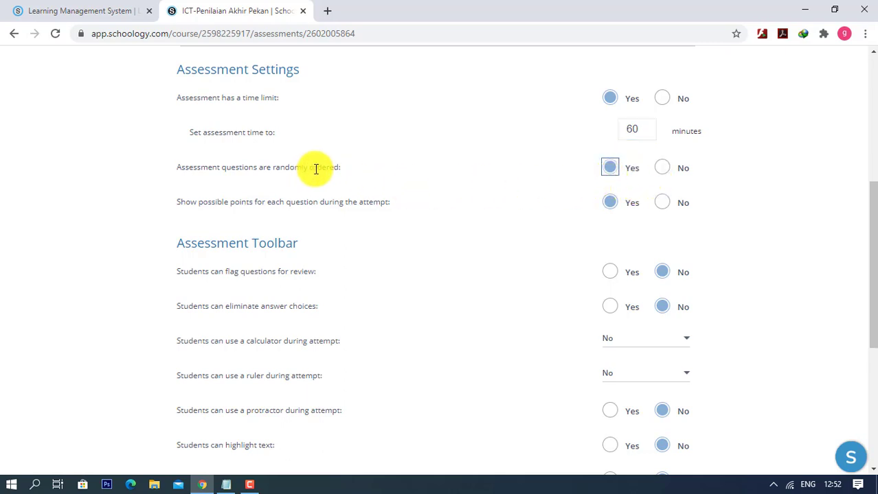
{"action": "left_click_drag", "start_coordinate": [177, 167], "coordinate": [339, 169]}
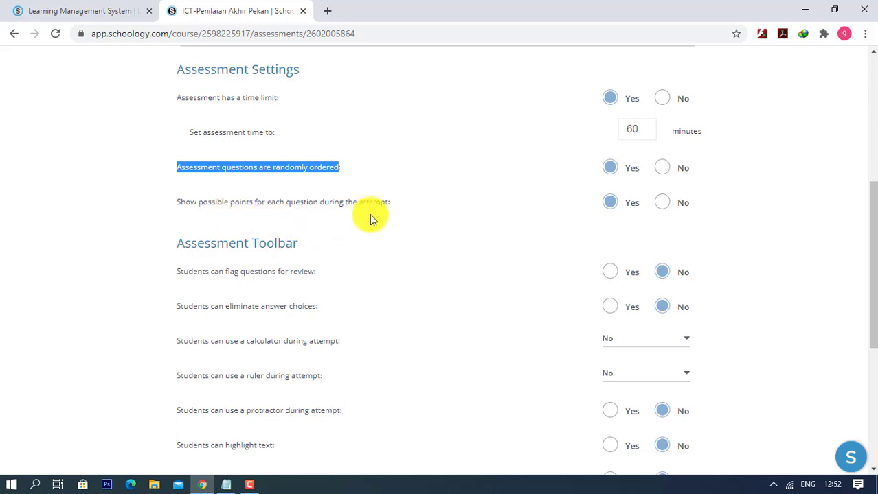
{"action": "left_click", "coordinate": [395, 202]}
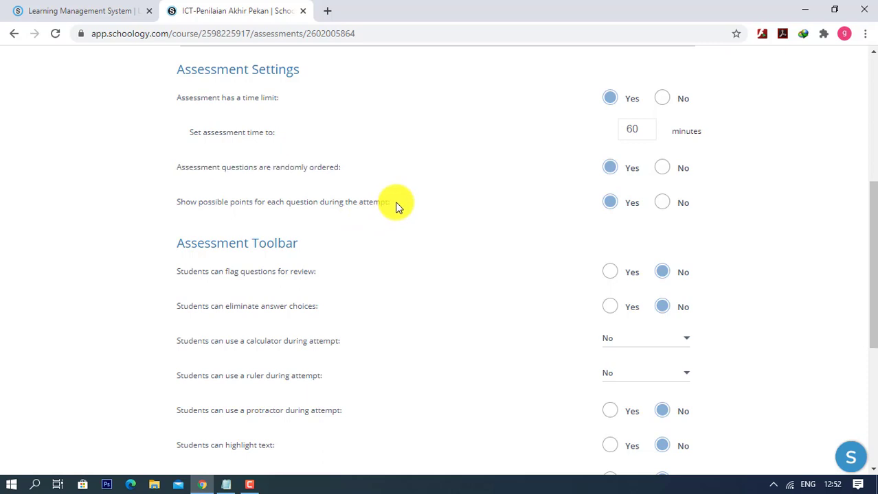
{"action": "left_click", "coordinate": [660, 206]}
{"action": "left_click", "coordinate": [635, 206]}
{"action": "scroll", "coordinate": [470, 198], "scroll_direction": "down", "scroll_amount": 3}
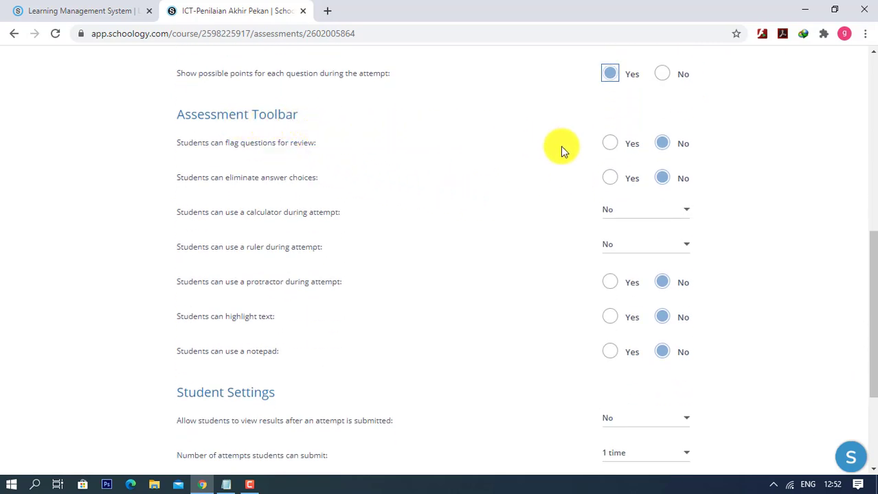
{"action": "scroll", "coordinate": [542, 205], "scroll_direction": "down", "scroll_amount": 1}
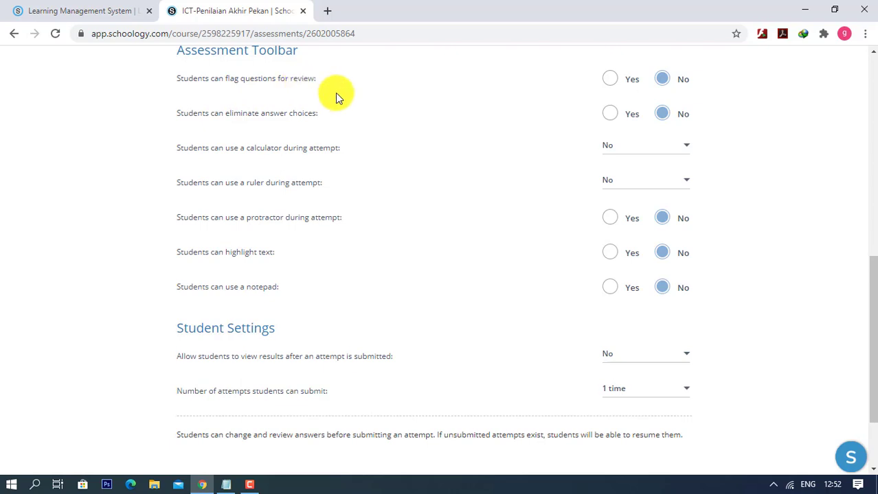
{"action": "scroll", "coordinate": [339, 113], "scroll_direction": "down", "scroll_amount": 3}
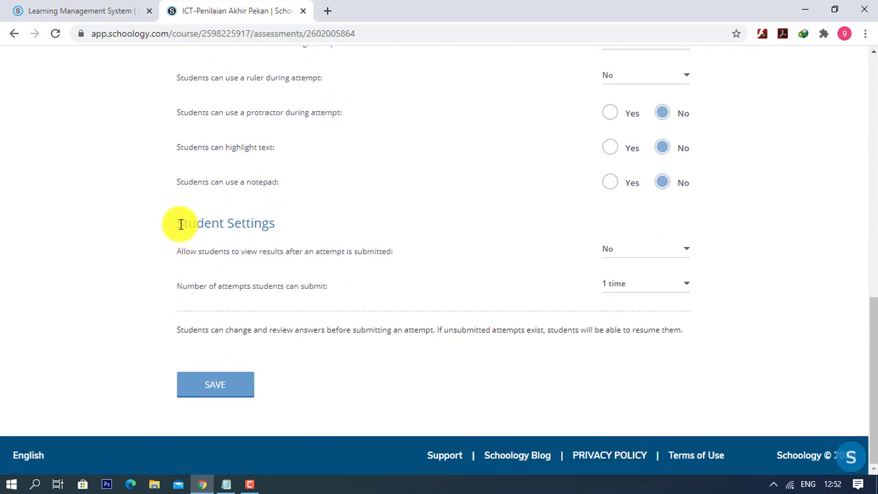
- Let students view their results after submitting
{"action": "left_click_drag", "start_coordinate": [181, 225], "coordinate": [264, 234]}
{"action": "left_click", "coordinate": [374, 251]}
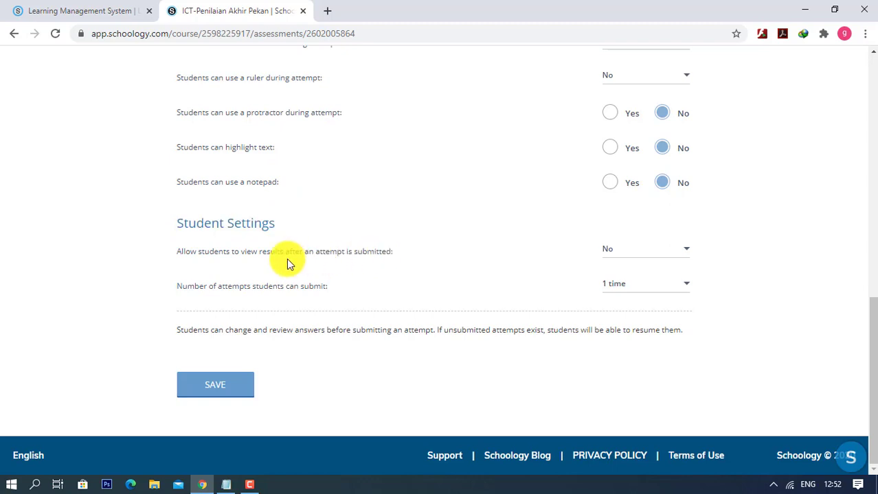
{"action": "left_click", "coordinate": [608, 253]}
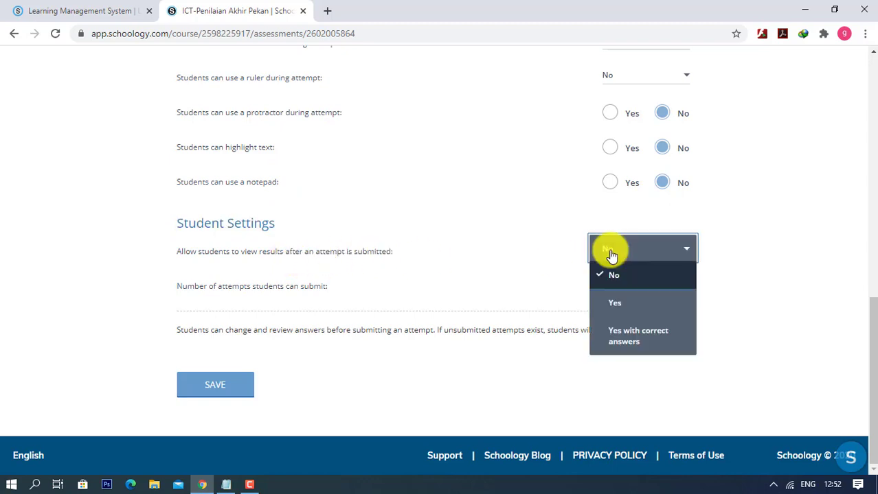
{"action": "left_click", "coordinate": [620, 303]}
{"action": "left_click_drag", "start_coordinate": [382, 251], "coordinate": [258, 251]}
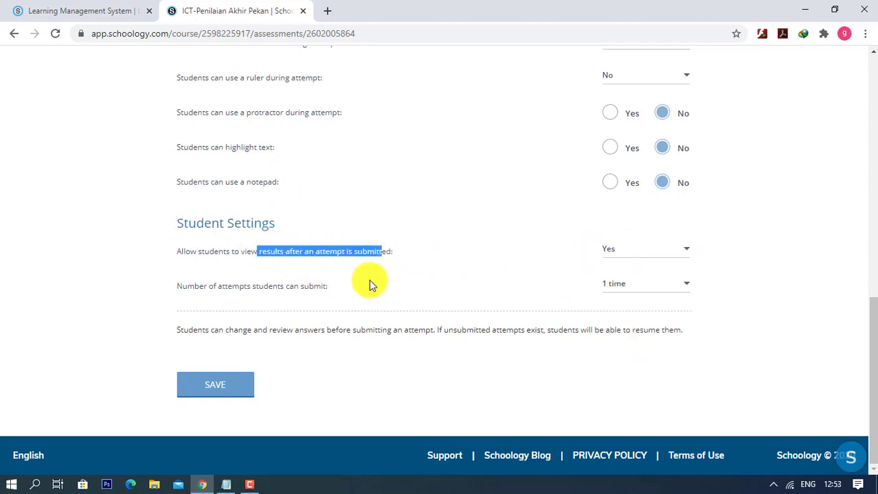
{"action": "left_click_drag", "start_coordinate": [399, 248], "coordinate": [239, 248]}
{"action": "left_click", "coordinate": [375, 265]}
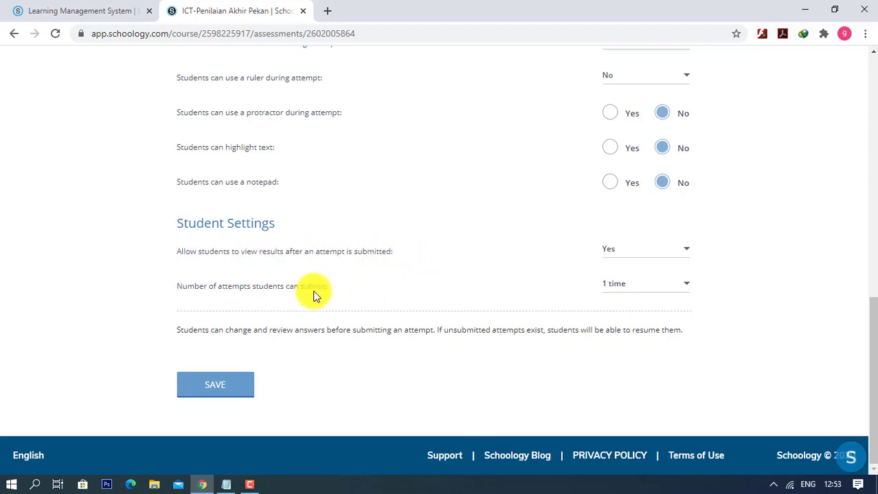
{"action": "left_click_drag", "start_coordinate": [319, 288], "coordinate": [173, 287]}
- Limit students to a single attempt and save the assessment settings
{"action": "left_click", "coordinate": [623, 294]}
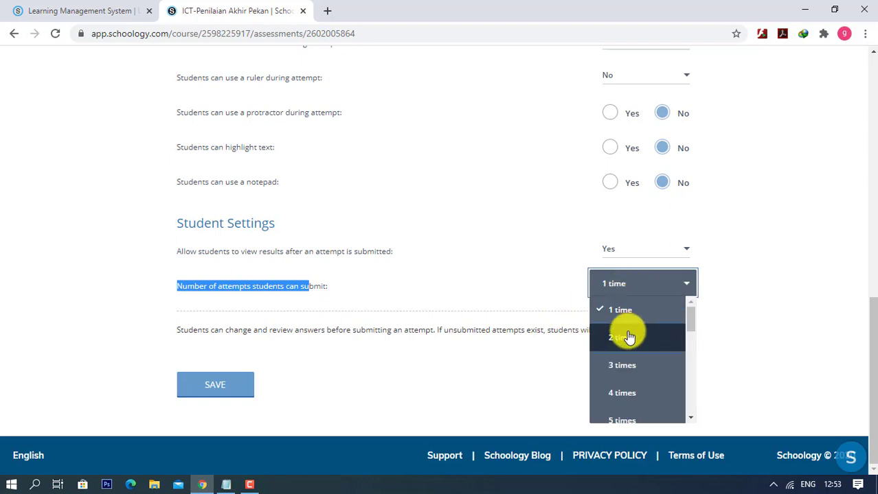
{"action": "left_click", "coordinate": [627, 338]}
{"action": "left_click", "coordinate": [642, 320]}
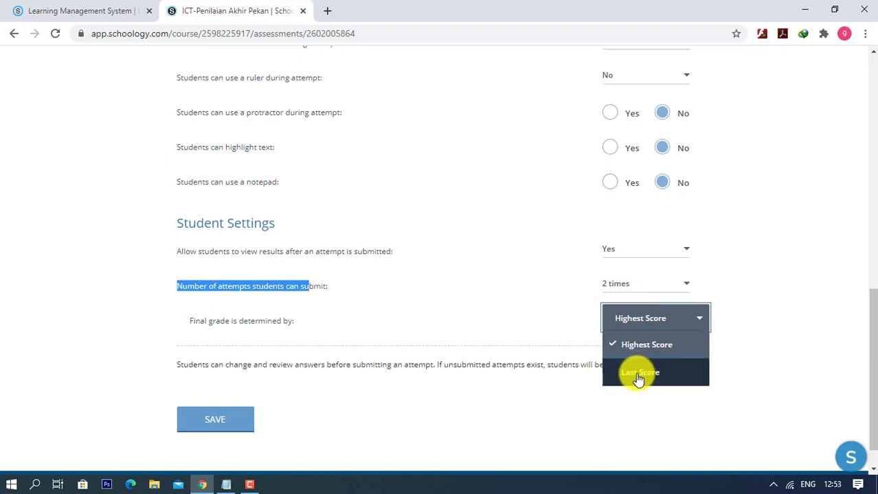
{"action": "left_click", "coordinate": [443, 323]}
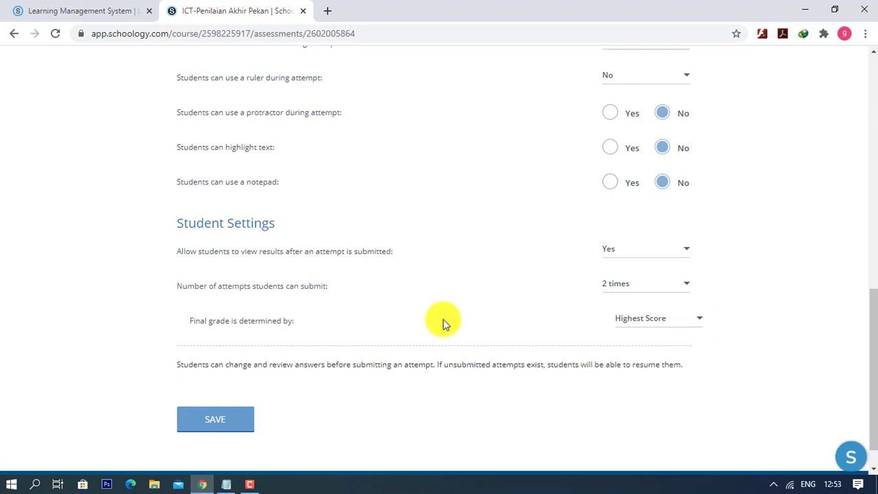
{"action": "left_click", "coordinate": [648, 283]}
{"action": "left_click", "coordinate": [621, 311]}
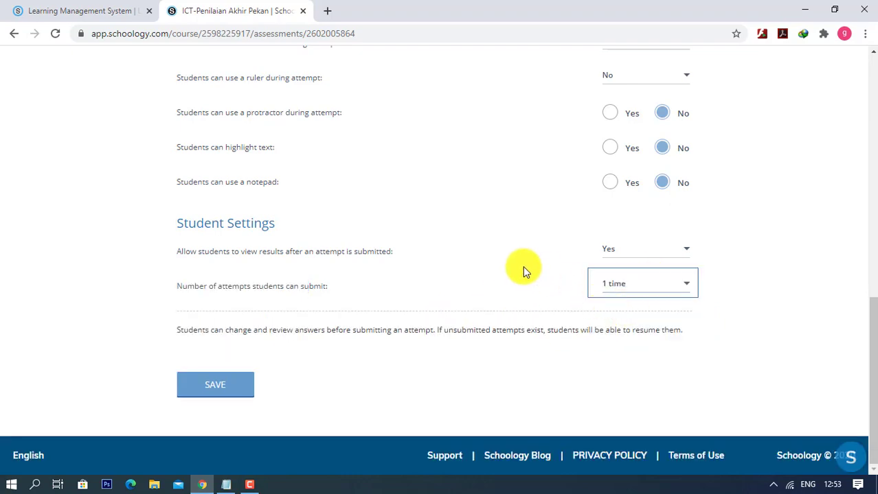
{"action": "scroll", "coordinate": [517, 265], "scroll_direction": "up", "scroll_amount": 10}
{"action": "scroll", "coordinate": [517, 265], "scroll_direction": "down", "scroll_amount": 15}
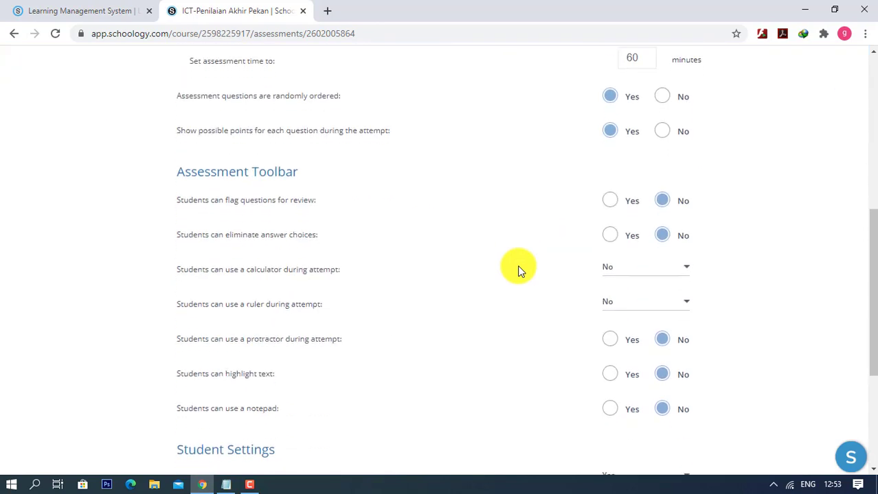
{"action": "left_click", "coordinate": [204, 389]}
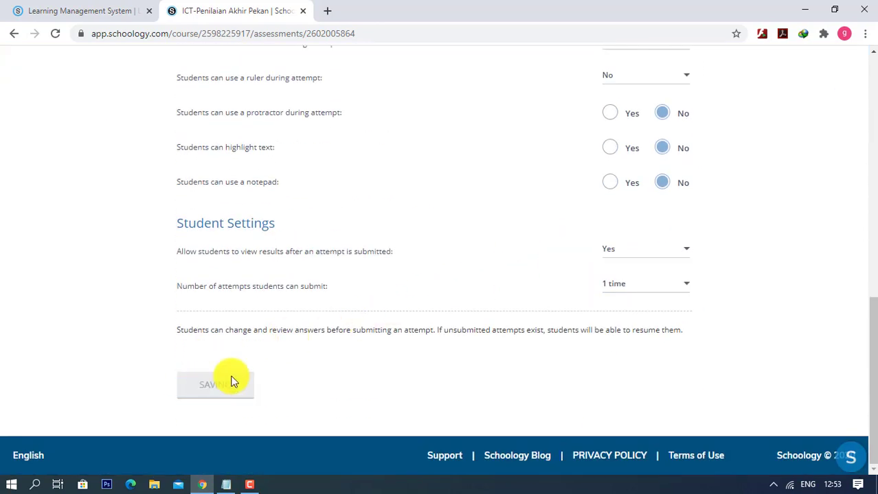
{"action": "scroll", "coordinate": [380, 337], "scroll_direction": "up", "scroll_amount": 15}
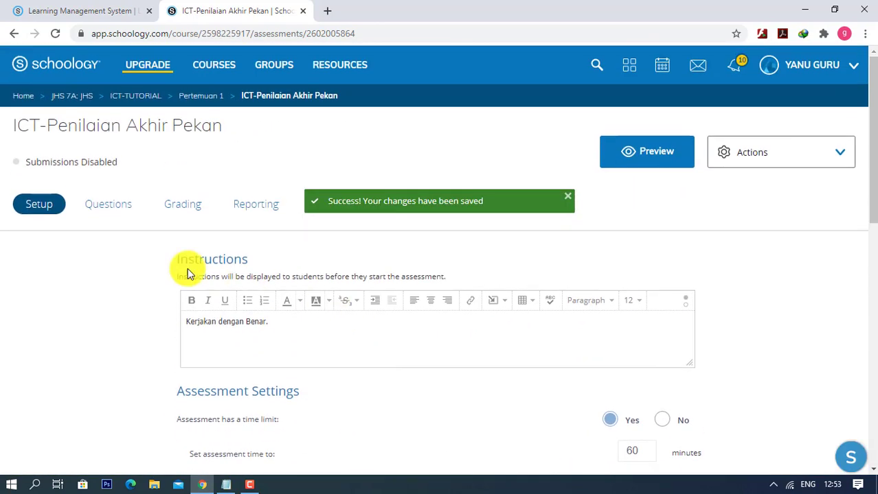
- Add a blank multiple-choice question from the assessment's Questions tab
{"action": "left_click", "coordinate": [108, 206]}
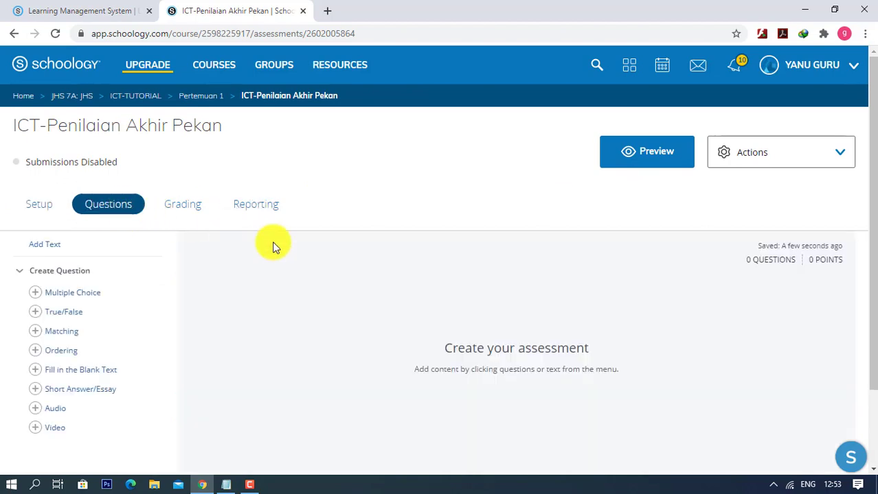
{"action": "scroll", "coordinate": [298, 252], "scroll_direction": "down", "scroll_amount": 2}
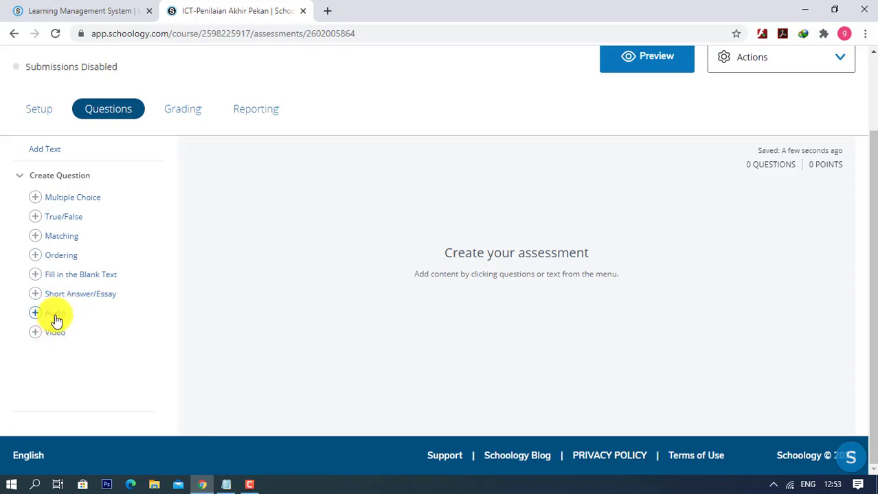
{"action": "left_click", "coordinate": [95, 206]}
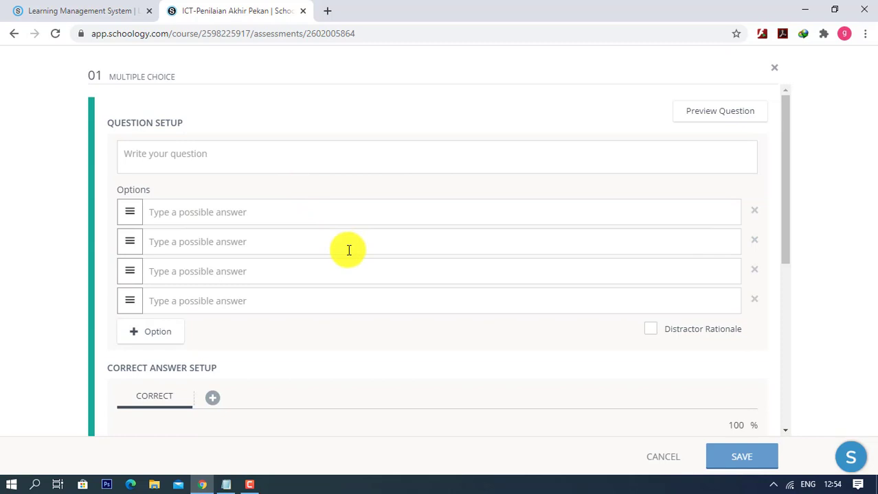
- Enter 'Yang termasuk output device adalah ...' with options Monitor, Scanner, mouse, keyboard
{"action": "left_click", "coordinate": [260, 157]}
{"action": "type", "text": "Y"}
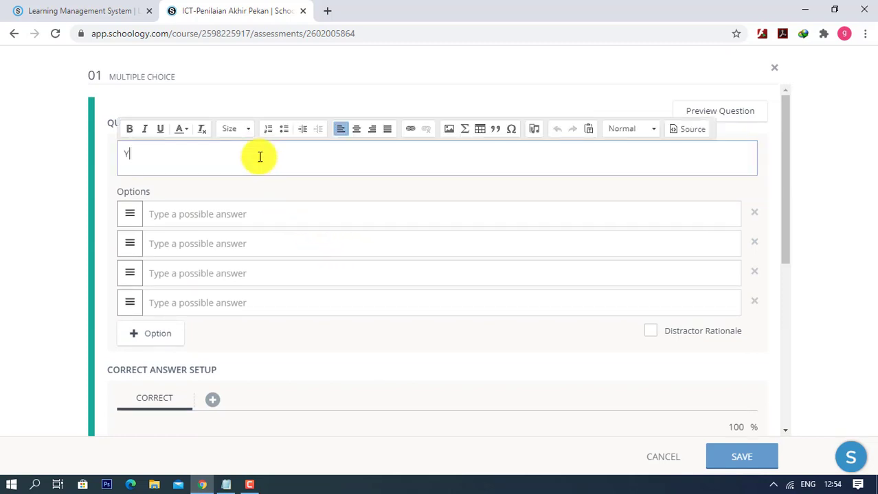
{"action": "type", "text": "ang termasuk "}
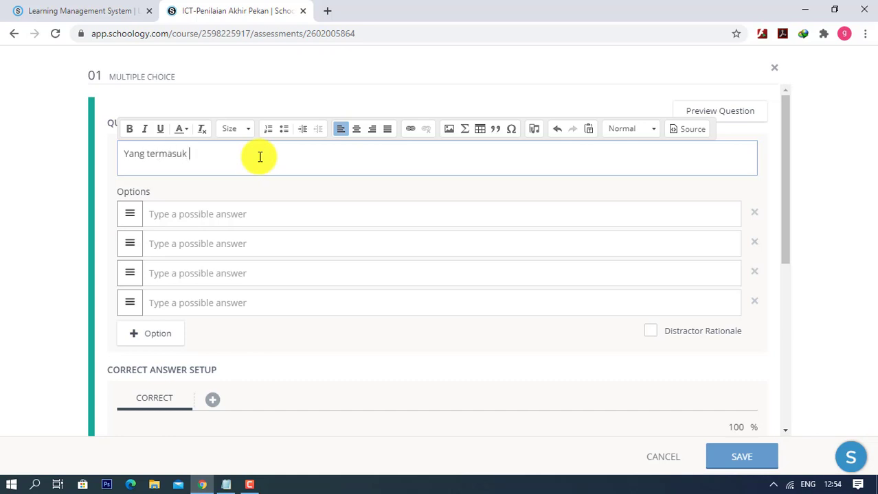
{"action": "type", "text": "output device adalah ..."}
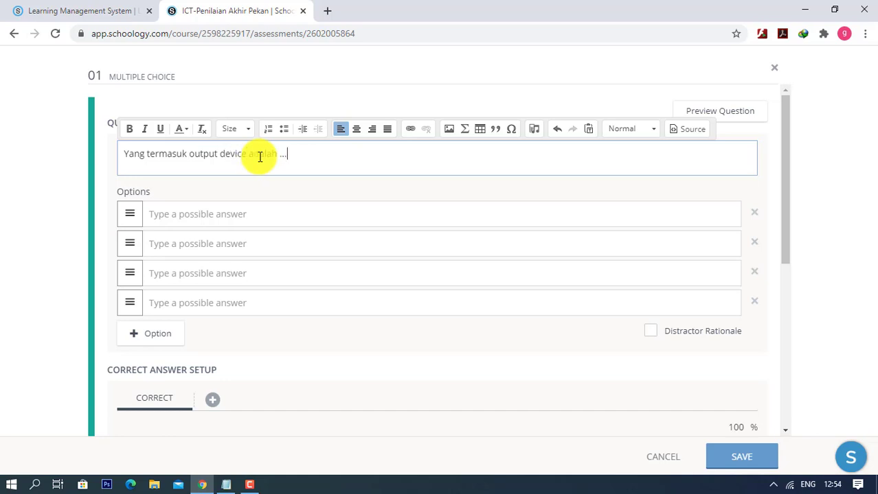
{"action": "left_click", "coordinate": [258, 209]}
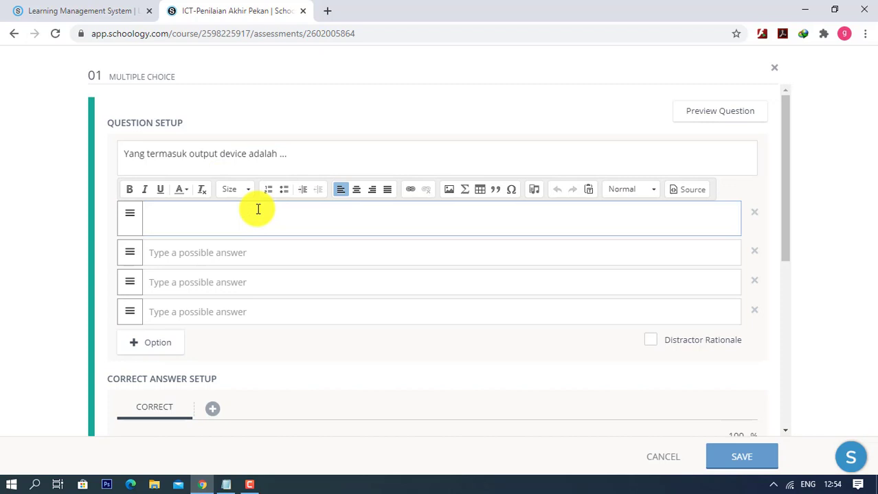
{"action": "type", "text": "Monitor"}
{"action": "key", "text": "Tab"}
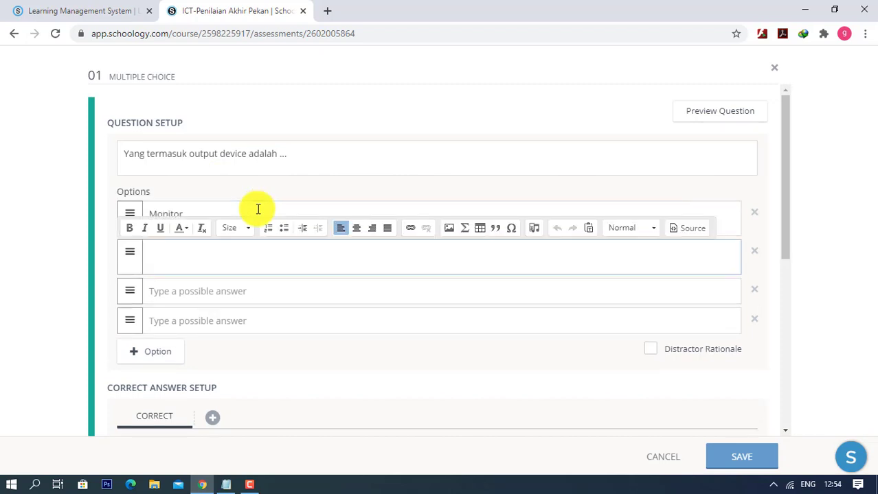
{"action": "type", "text": "Scanner"}
{"action": "left_click", "coordinate": [267, 293]}
{"action": "type", "text": "mouse"}
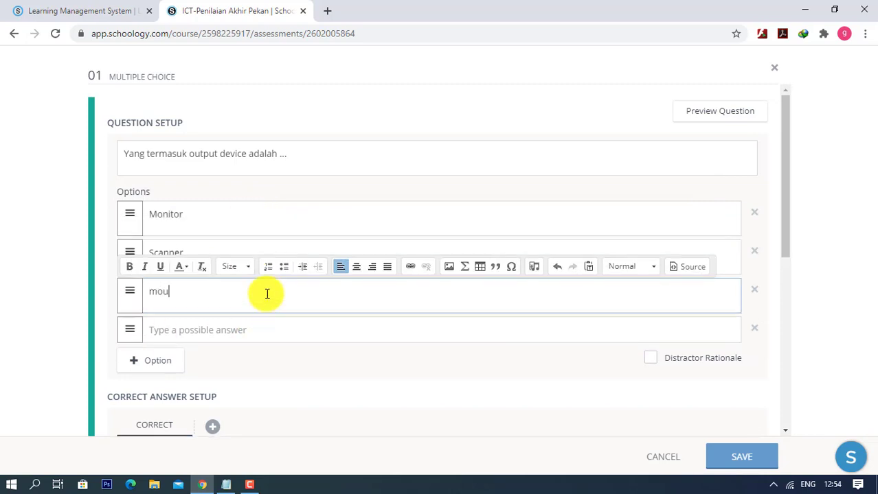
{"action": "left_click", "coordinate": [274, 329]}
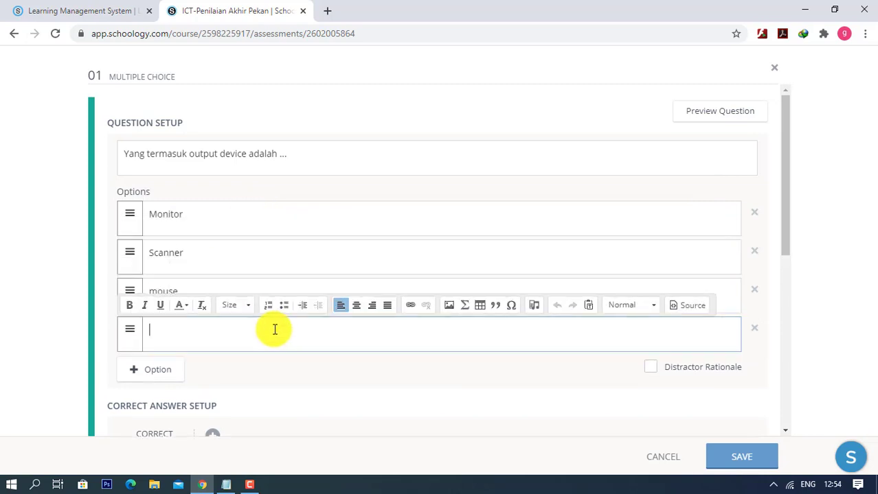
{"action": "type", "text": "keyboard"}
{"action": "left_click", "coordinate": [262, 224]}
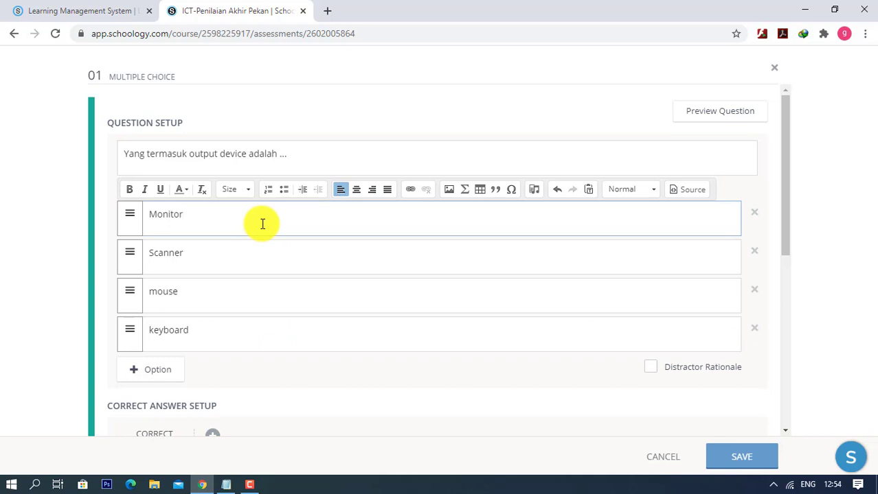
{"action": "scroll", "coordinate": [708, 265], "scroll_direction": "down", "scroll_amount": 1}
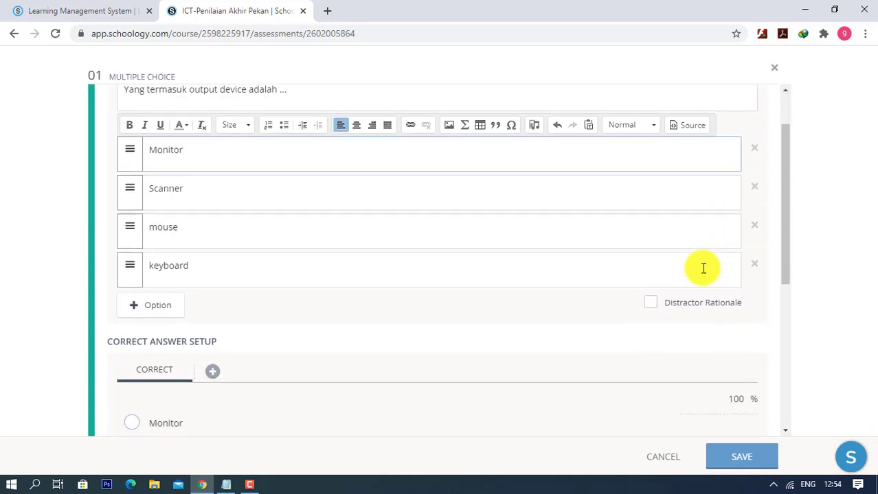
{"action": "scroll", "coordinate": [703, 268], "scroll_direction": "up", "scroll_amount": 1}
{"action": "scroll", "coordinate": [387, 406], "scroll_direction": "down", "scroll_amount": 3}
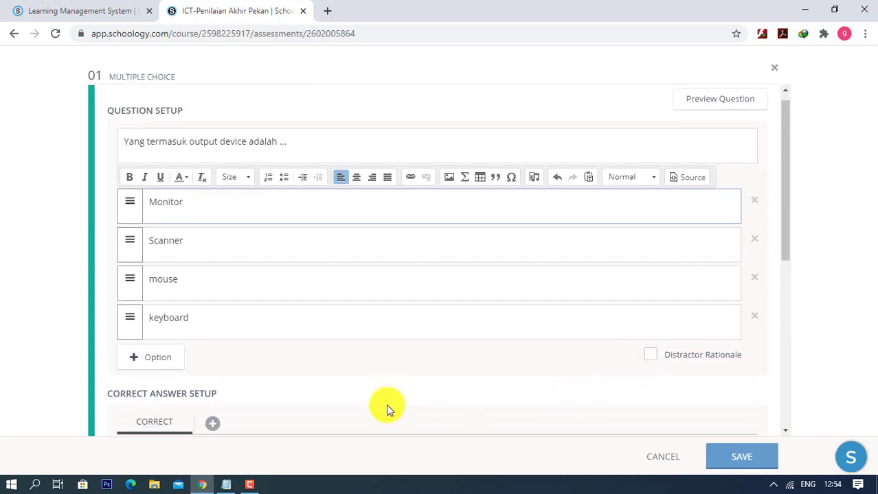
{"action": "scroll", "coordinate": [303, 360], "scroll_direction": "up", "scroll_amount": 3}
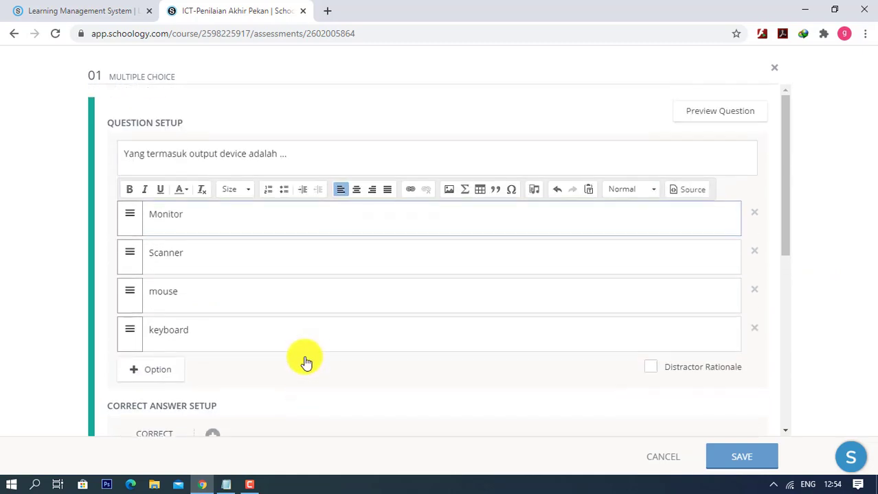
{"action": "scroll", "coordinate": [303, 357], "scroll_direction": "down", "scroll_amount": 2}
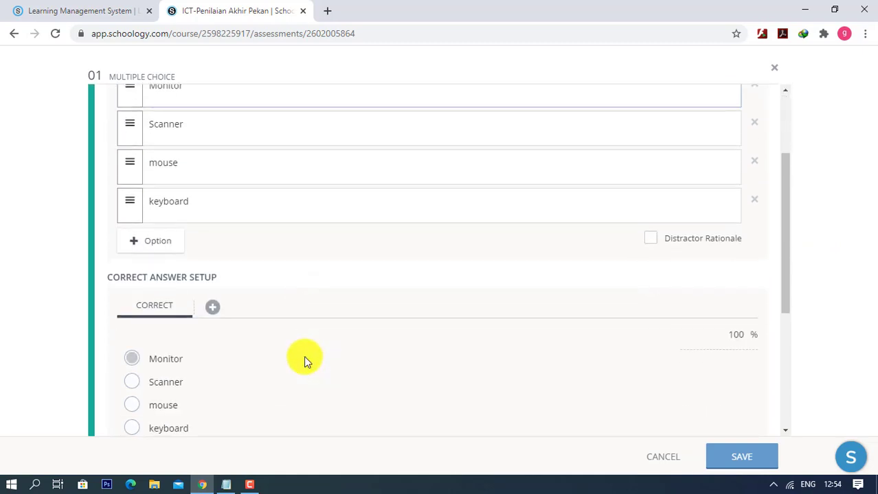
- Mark Monitor correct, shuffle the options, and save the question without author notes
{"action": "left_click", "coordinate": [131, 359]}
{"action": "scroll", "coordinate": [263, 363], "scroll_direction": "down", "scroll_amount": 2}
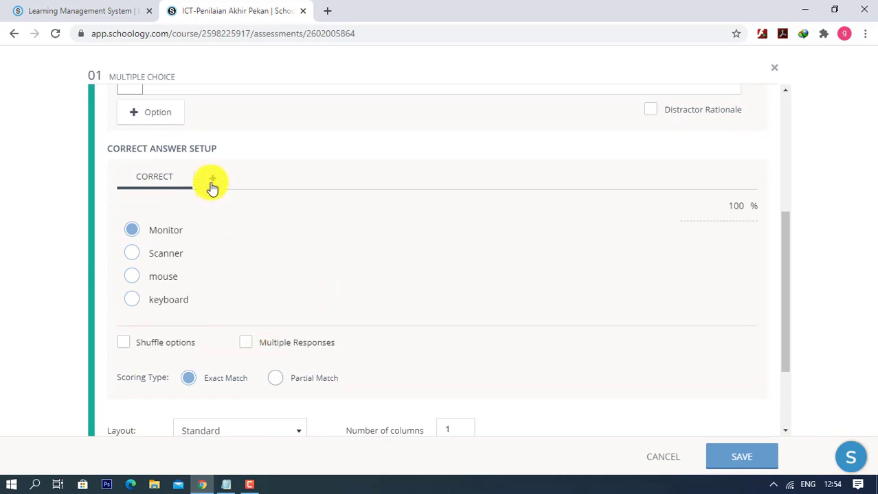
{"action": "scroll", "coordinate": [280, 301], "scroll_direction": "down", "scroll_amount": 1}
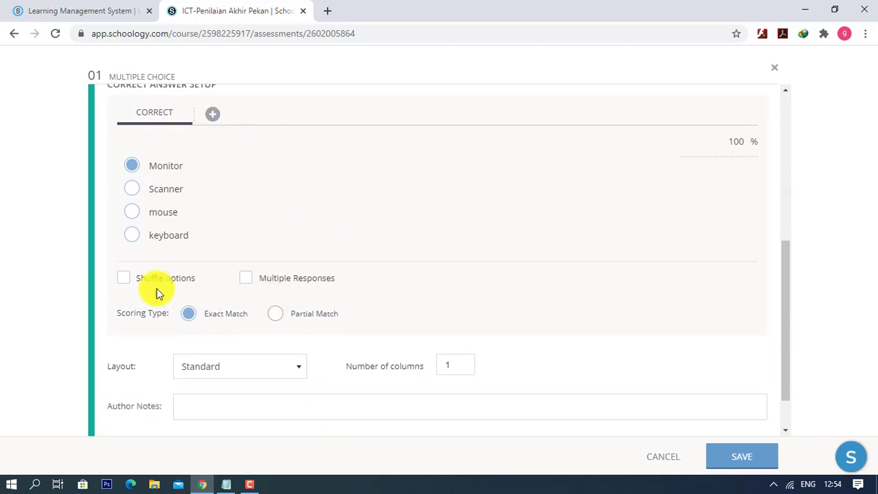
{"action": "left_click", "coordinate": [124, 279]}
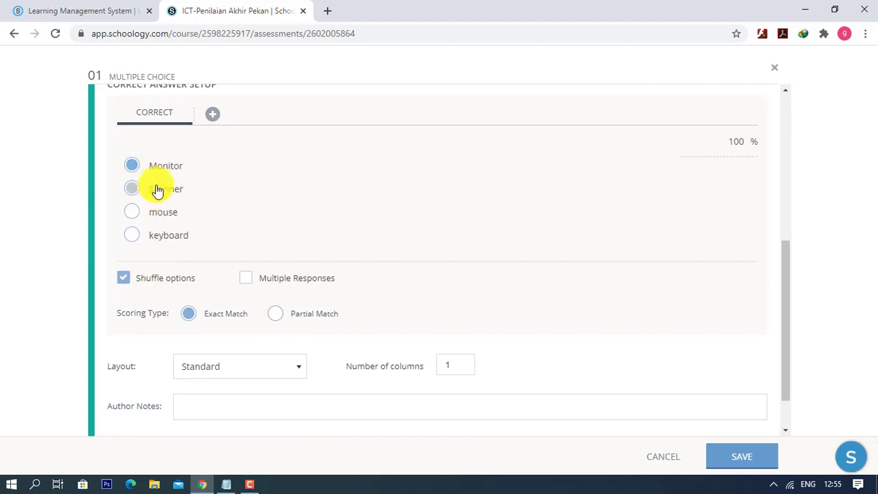
{"action": "scroll", "coordinate": [260, 225], "scroll_direction": "down", "scroll_amount": 2}
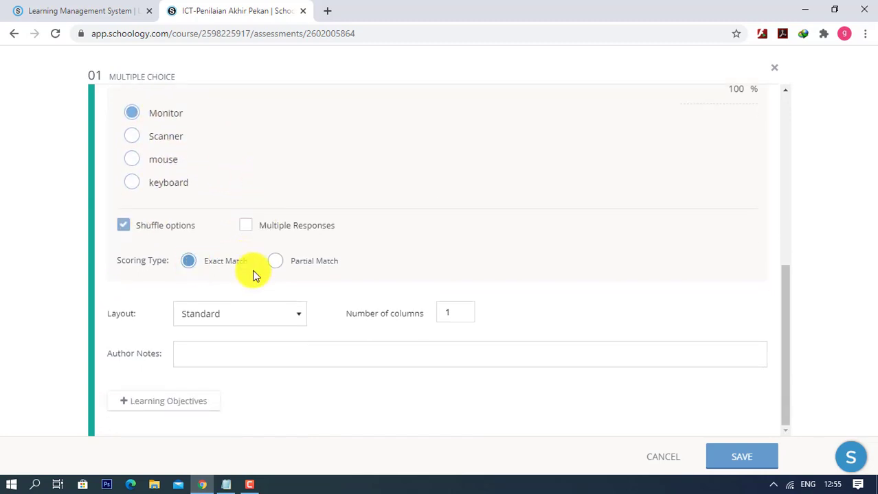
{"action": "left_click", "coordinate": [457, 313]}
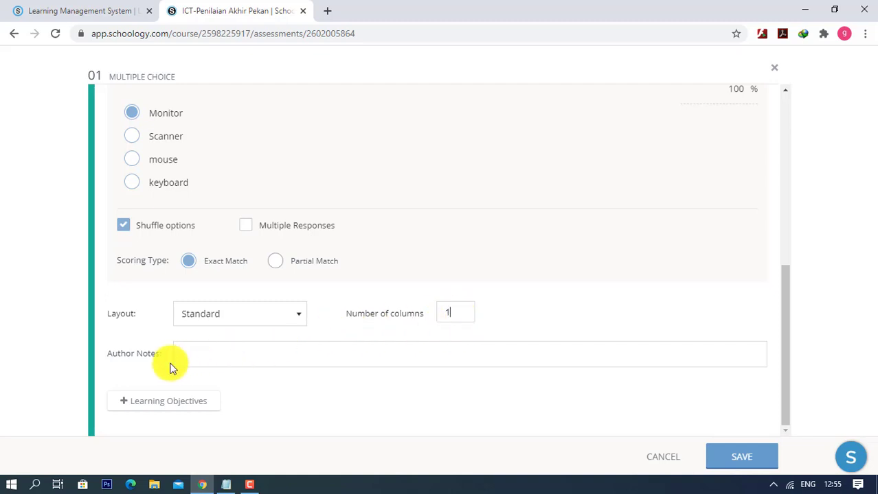
{"action": "left_click", "coordinate": [187, 352]}
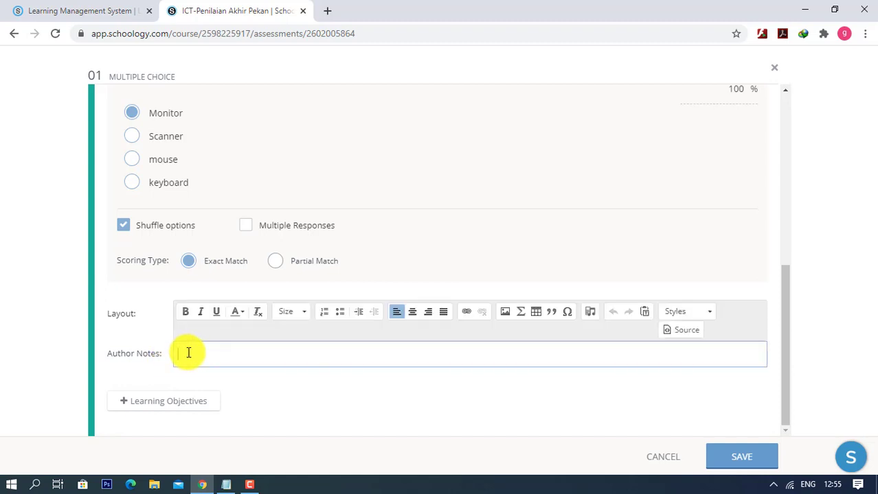
{"action": "left_click", "coordinate": [270, 382]}
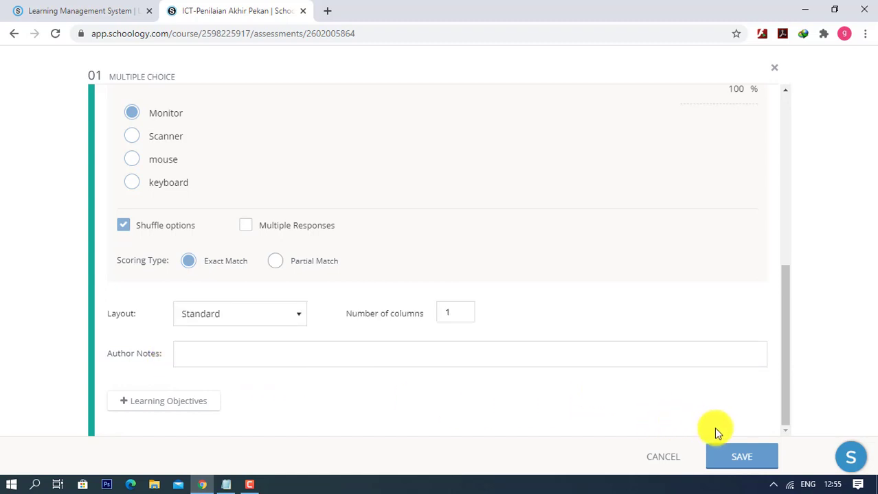
{"action": "left_click", "coordinate": [738, 457]}
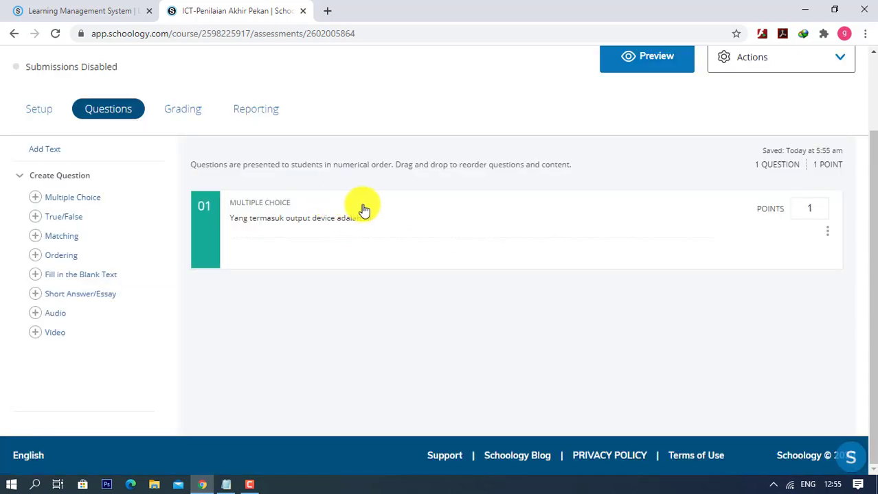
{"action": "scroll", "coordinate": [481, 213], "scroll_direction": "up", "scroll_amount": 2}
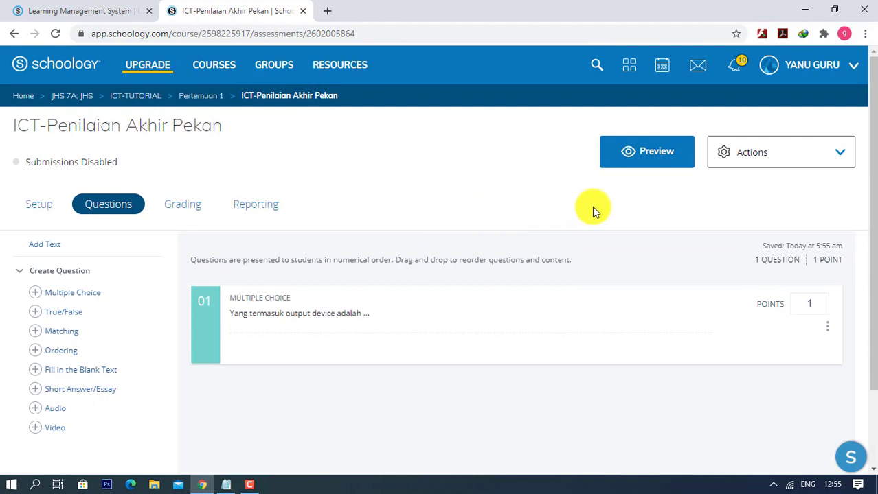
{"action": "left_click", "coordinate": [643, 162]}
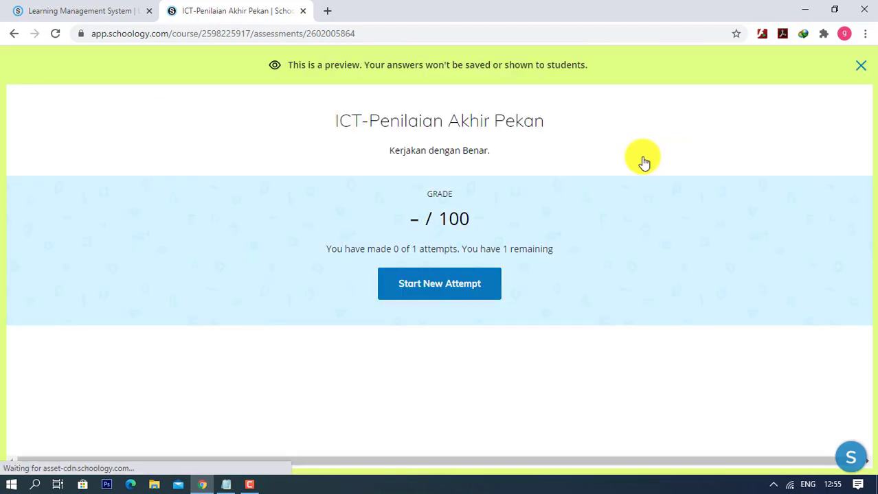
{"action": "left_click", "coordinate": [440, 285]}
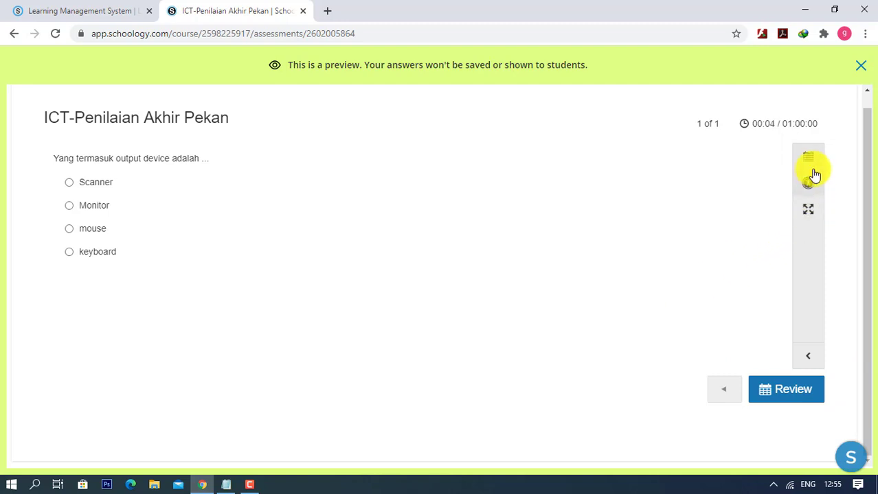
{"action": "left_click", "coordinate": [807, 358]}
{"action": "left_click", "coordinate": [805, 367]}
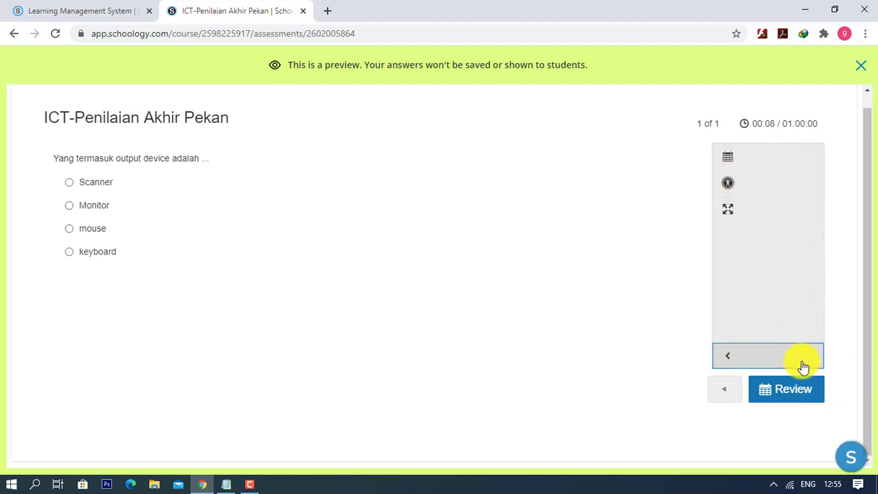
{"action": "left_click", "coordinate": [487, 265]}
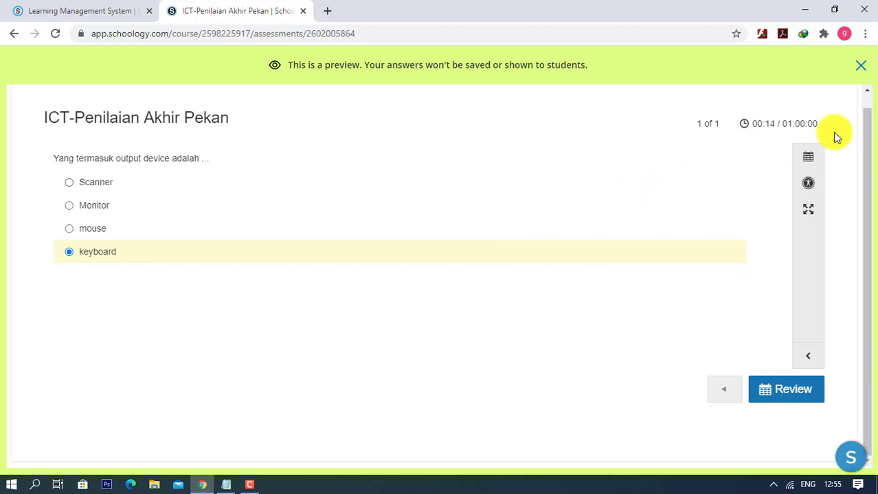
{"action": "left_click", "coordinate": [859, 66]}
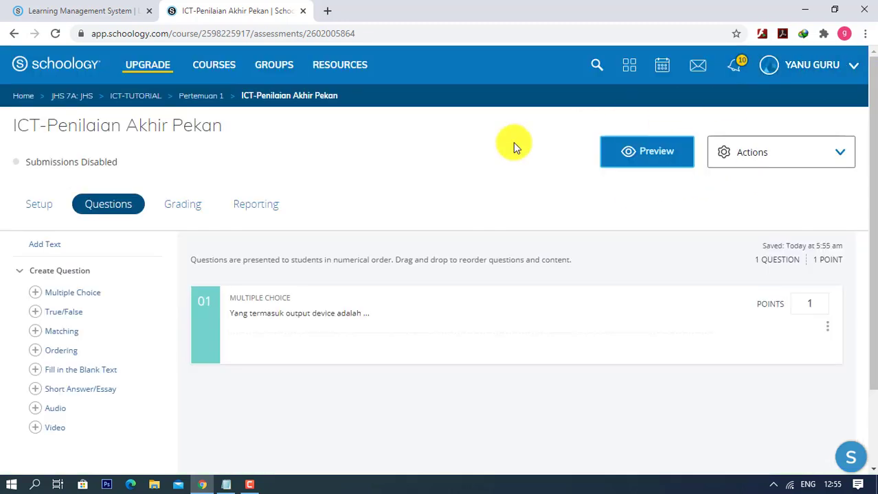
- Upload 'bank-soal-tik - component system computer.pdf' into the Pertemuan 1 folder
{"action": "left_click", "coordinate": [124, 97]}
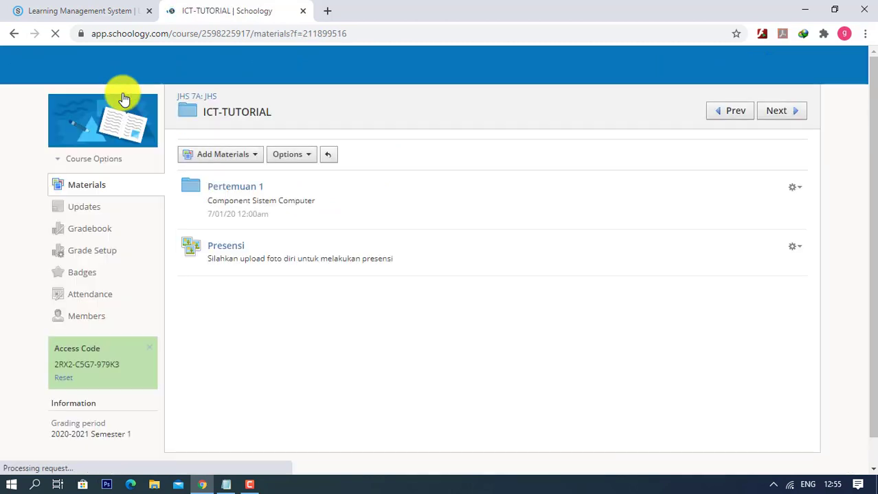
{"action": "left_click", "coordinate": [235, 187]}
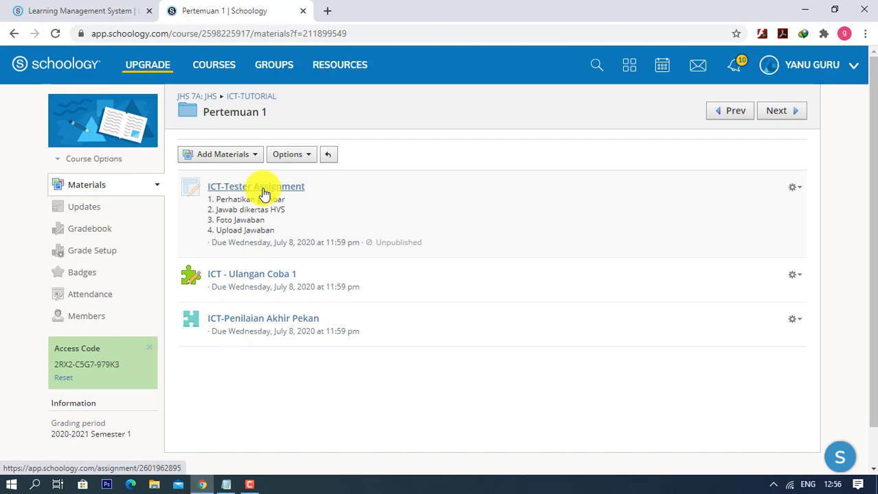
{"action": "left_click", "coordinate": [218, 160]}
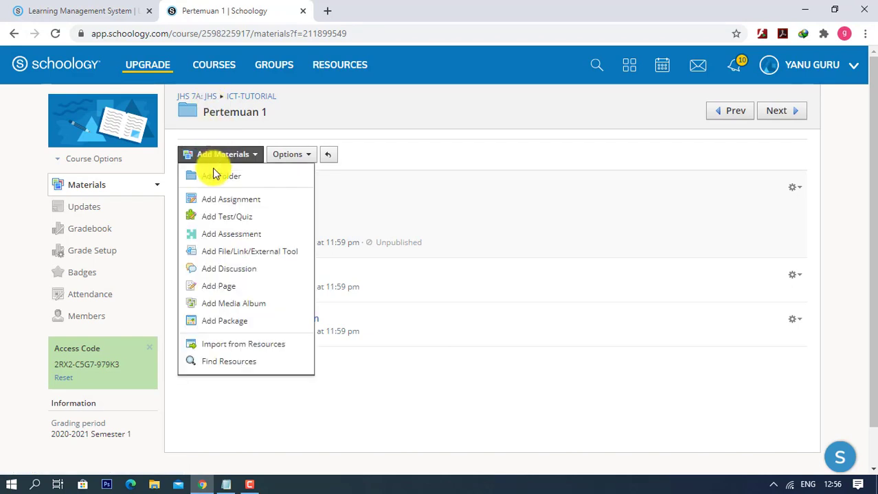
{"action": "left_click", "coordinate": [217, 252]}
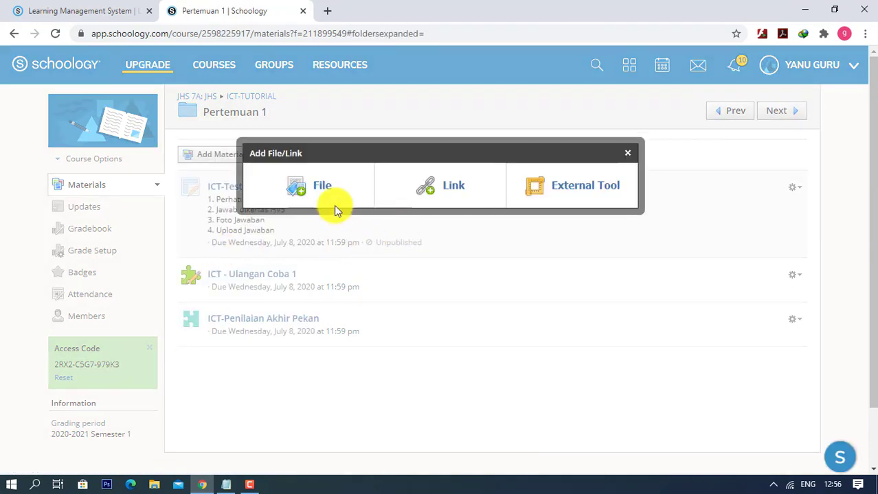
{"action": "left_click", "coordinate": [318, 191]}
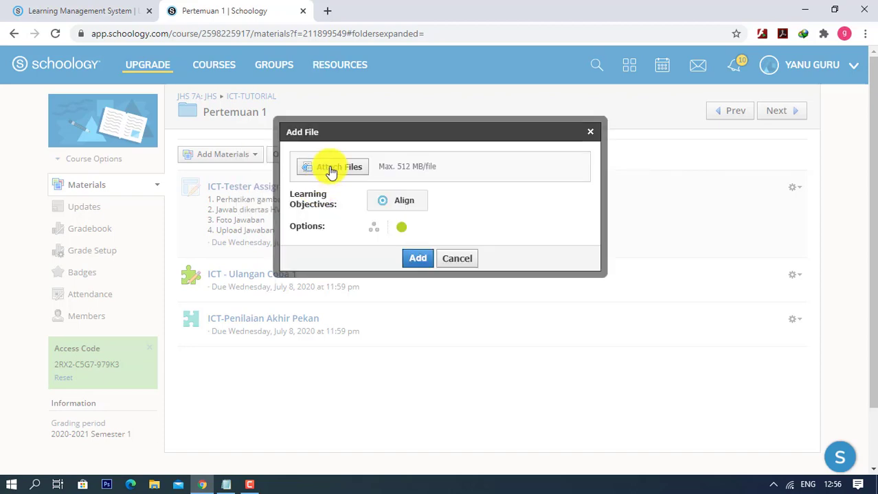
{"action": "left_click", "coordinate": [331, 171]}
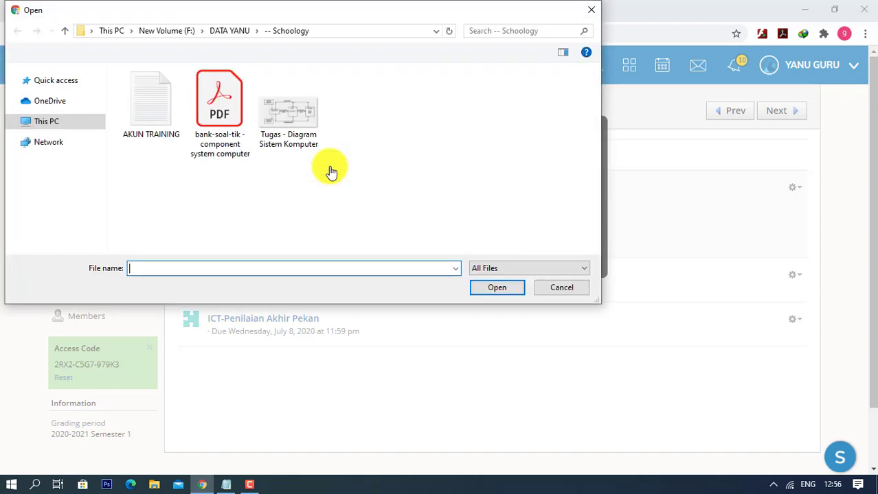
{"action": "double_click", "coordinate": [214, 110]}
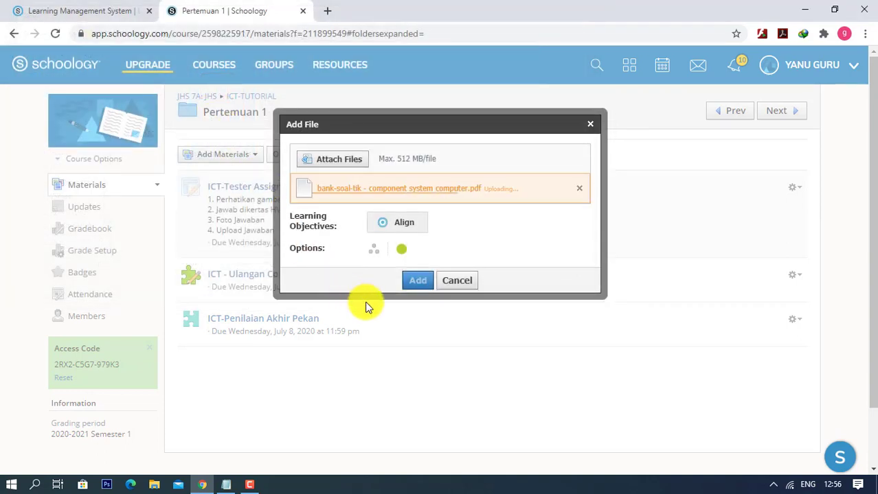
{"action": "left_click", "coordinate": [418, 282]}
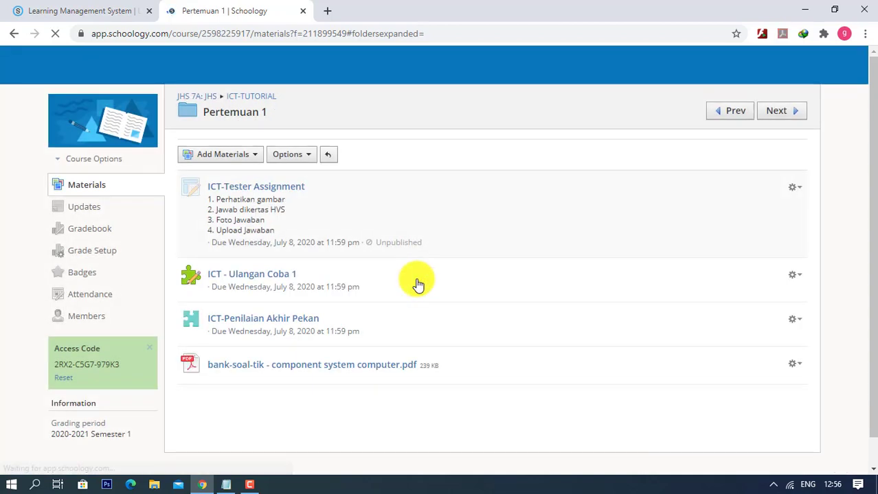
- Start a discussion titled 'ICT Discuss' due July 8, 2020
{"action": "scroll", "coordinate": [359, 318], "scroll_direction": "down", "scroll_amount": 2}
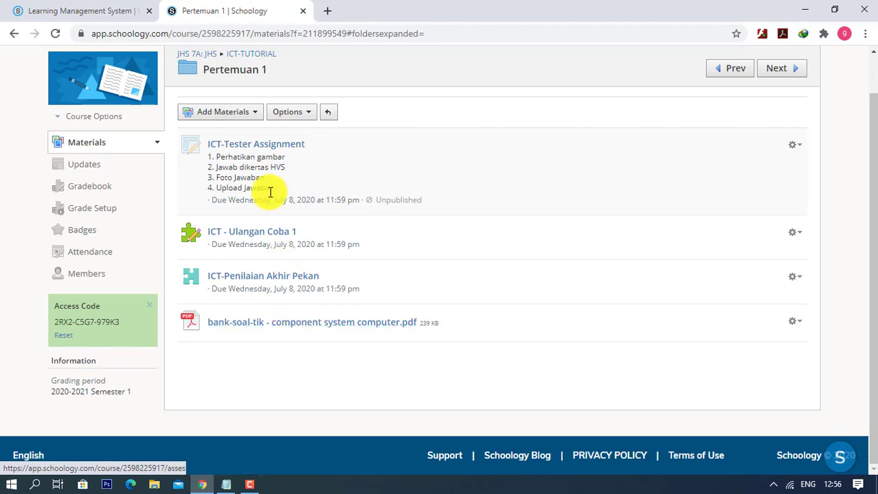
{"action": "left_click", "coordinate": [249, 112]}
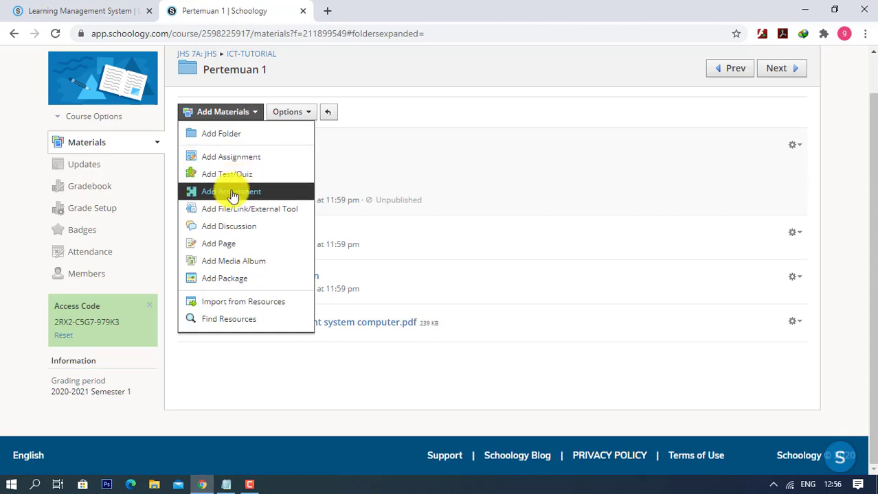
{"action": "left_click", "coordinate": [221, 237]}
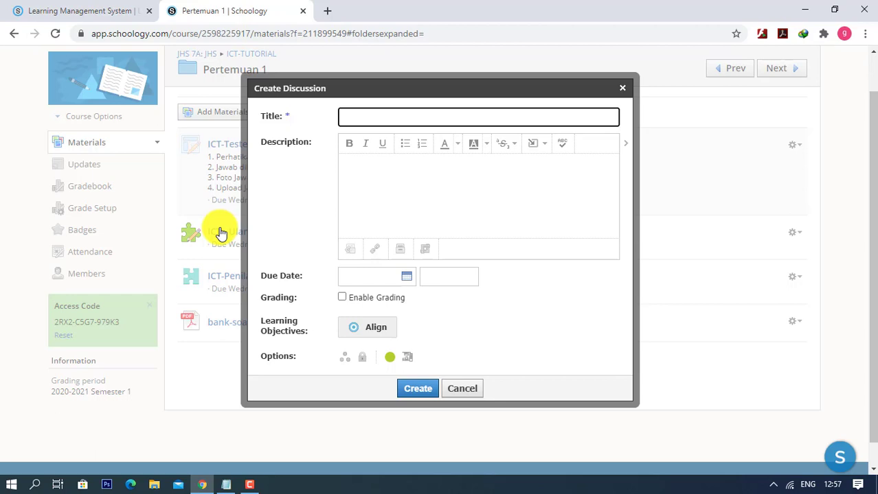
{"action": "type", "text": "ICT Discuss"}
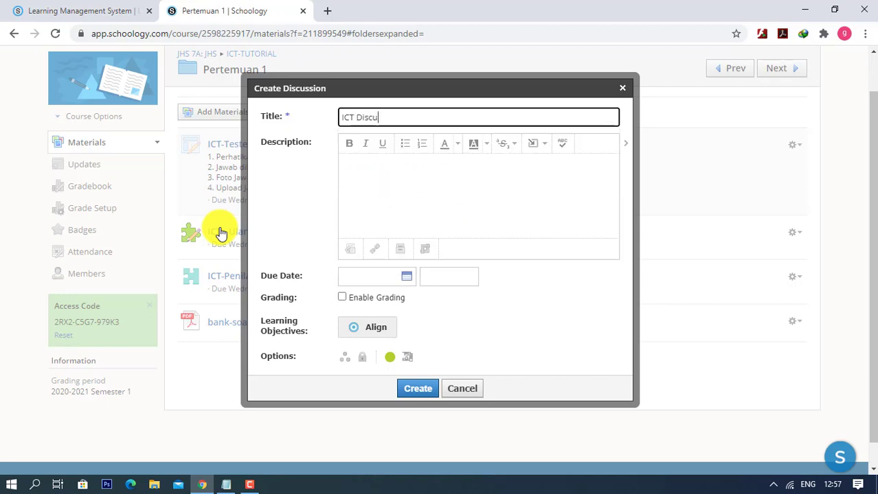
{"action": "left_click", "coordinate": [421, 175]}
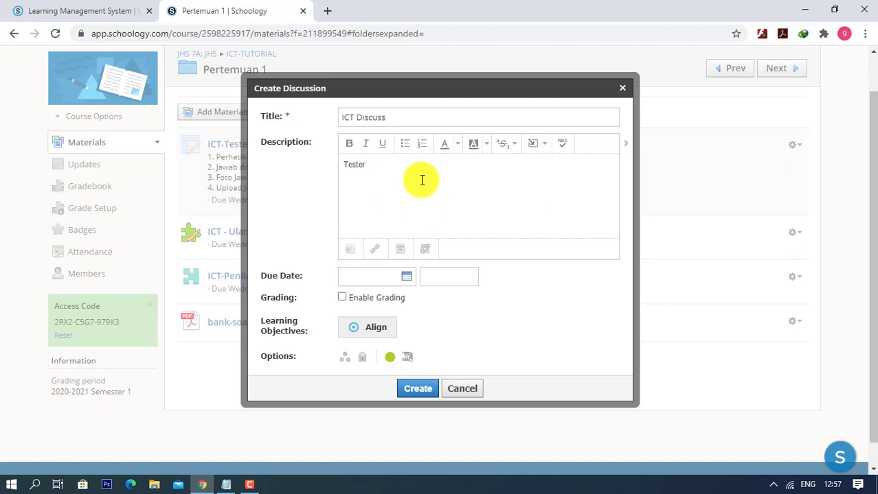
{"action": "left_click", "coordinate": [404, 277]}
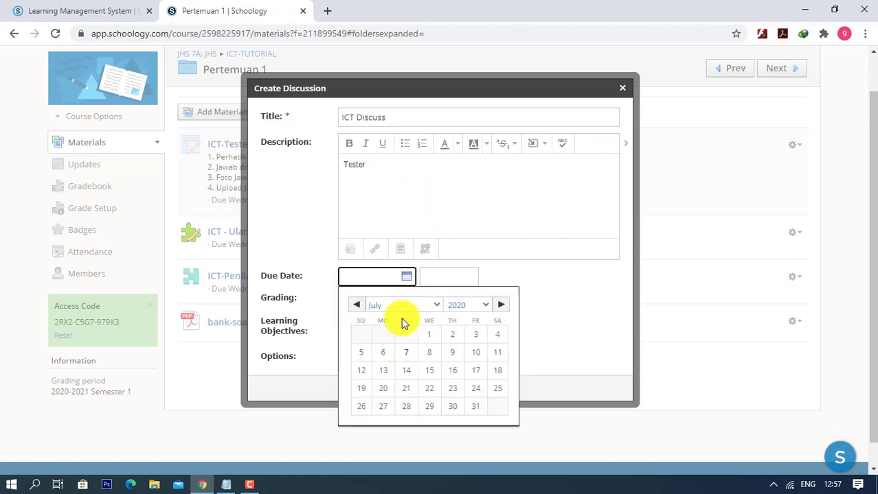
{"action": "left_click", "coordinate": [427, 353]}
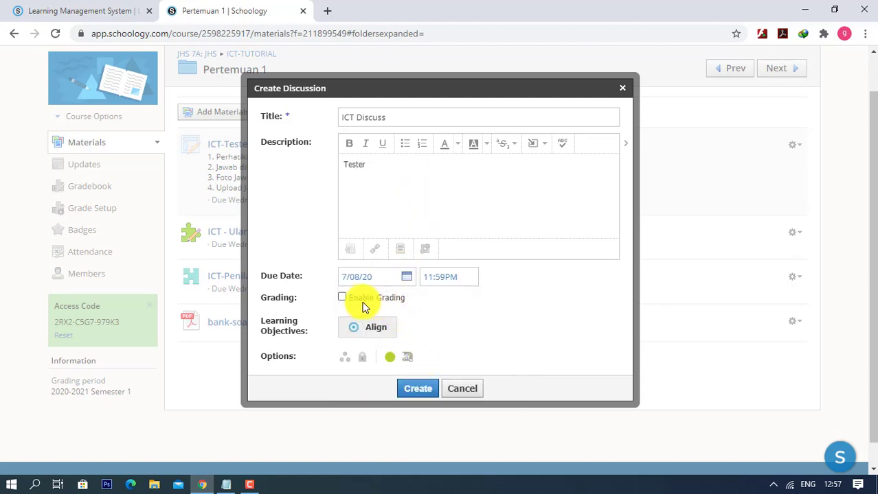
- Enable grading under a new ICT-Discuss category and create the discussion
{"action": "left_click", "coordinate": [342, 297]}
{"action": "left_click", "coordinate": [384, 323]}
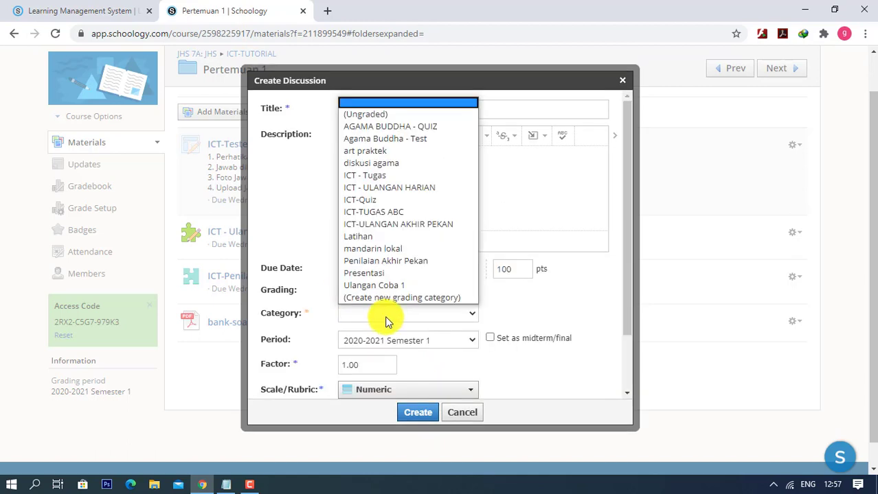
{"action": "left_click", "coordinate": [385, 302]}
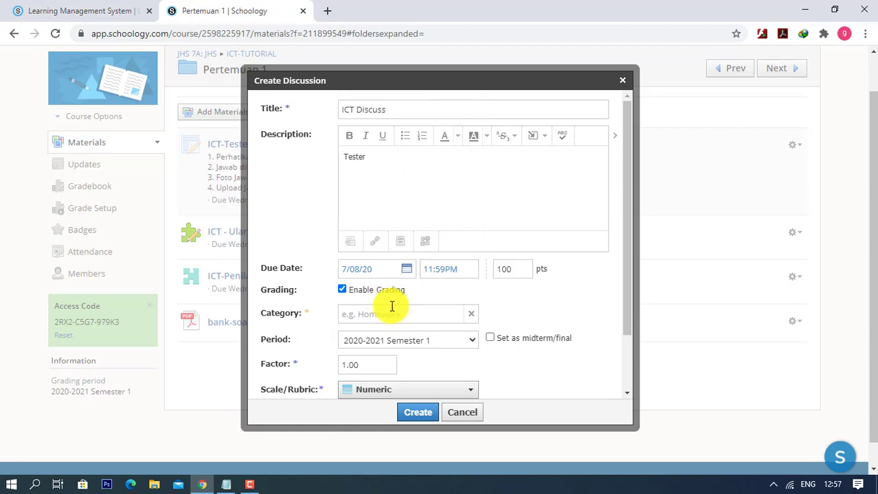
{"action": "left_click", "coordinate": [398, 315]}
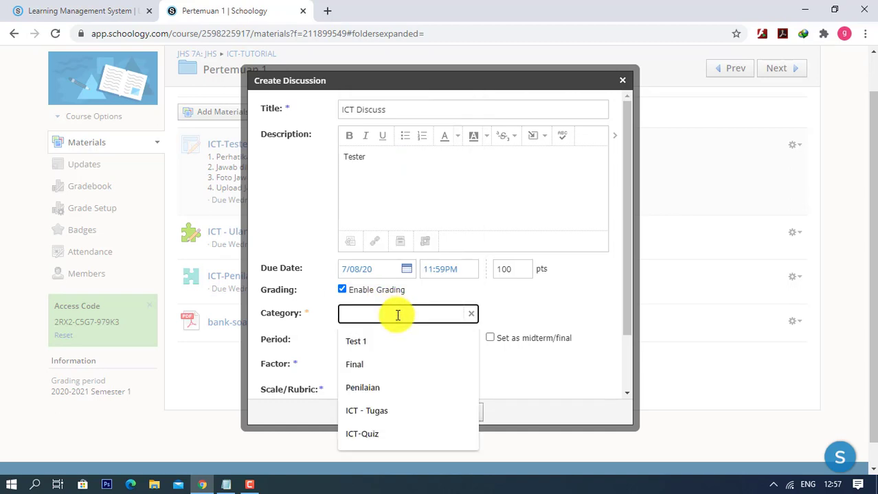
{"action": "type", "text": "ICT-"}
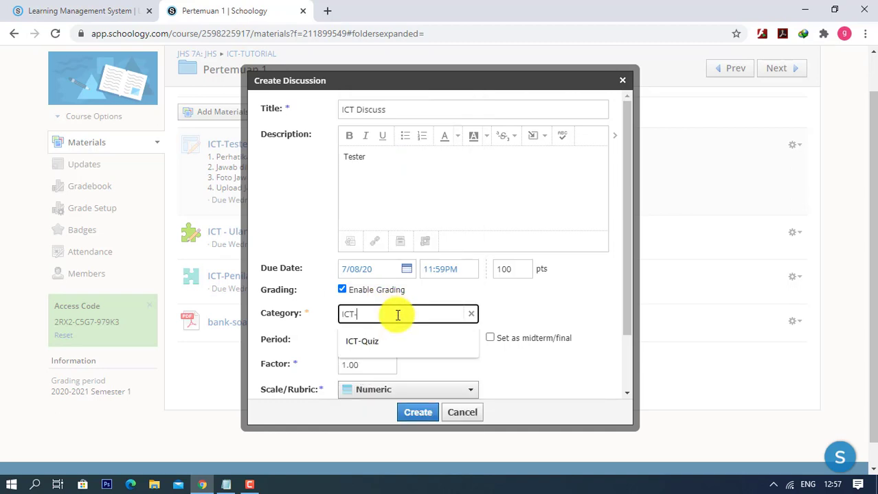
{"action": "type", "text": "Di"}
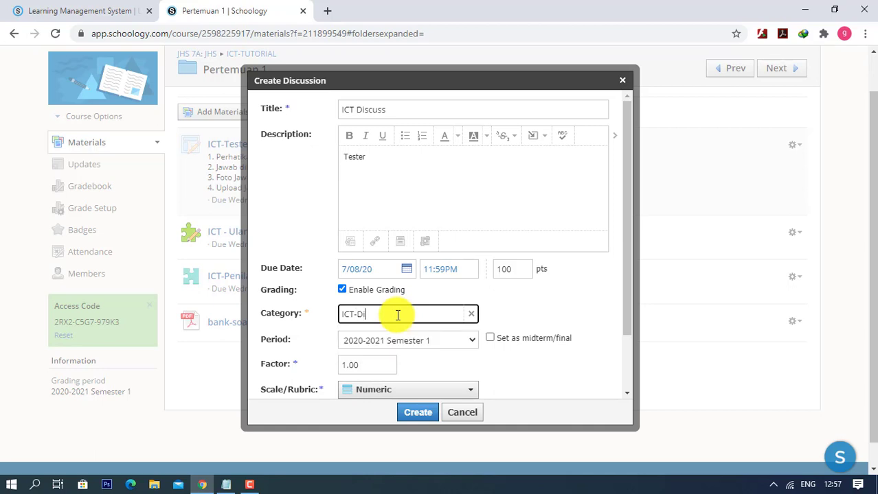
{"action": "type", "text": "scuss"}
{"action": "scroll", "coordinate": [465, 361], "scroll_direction": "down", "scroll_amount": 1}
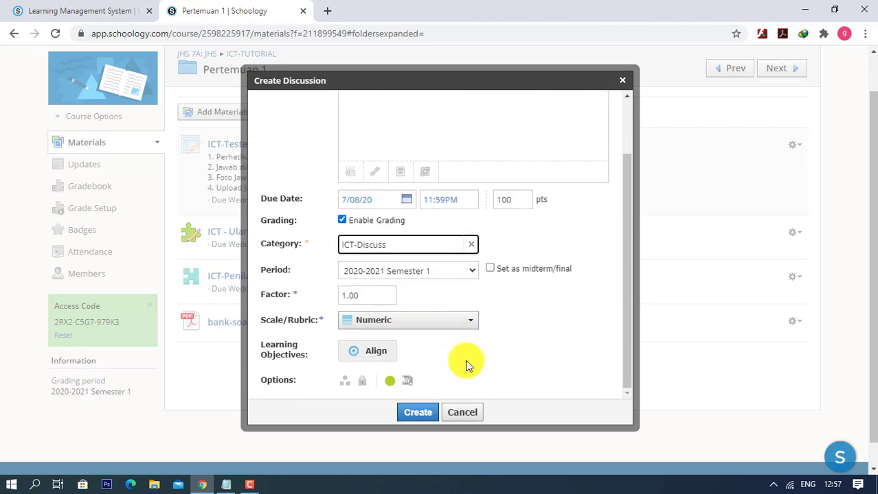
{"action": "left_click", "coordinate": [419, 413]}
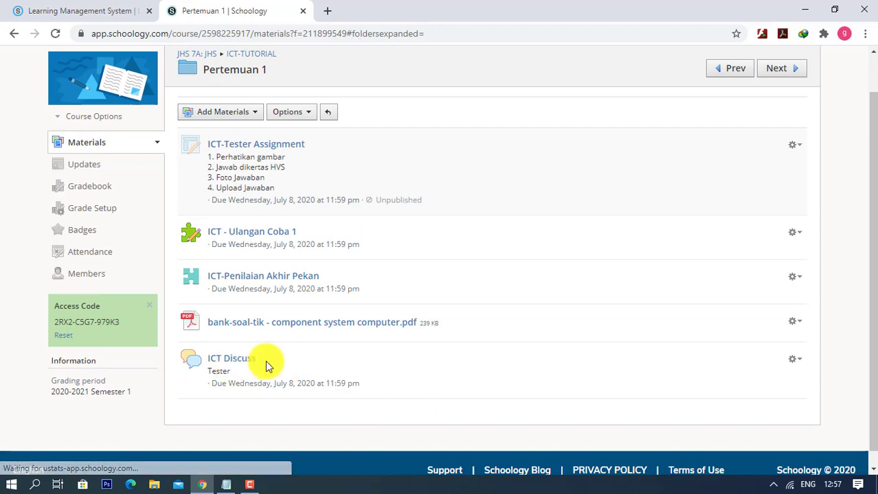
- View the ICT Discuss discussion, then return to the ICT-TUTORIAL course materials
{"action": "left_click", "coordinate": [232, 362]}
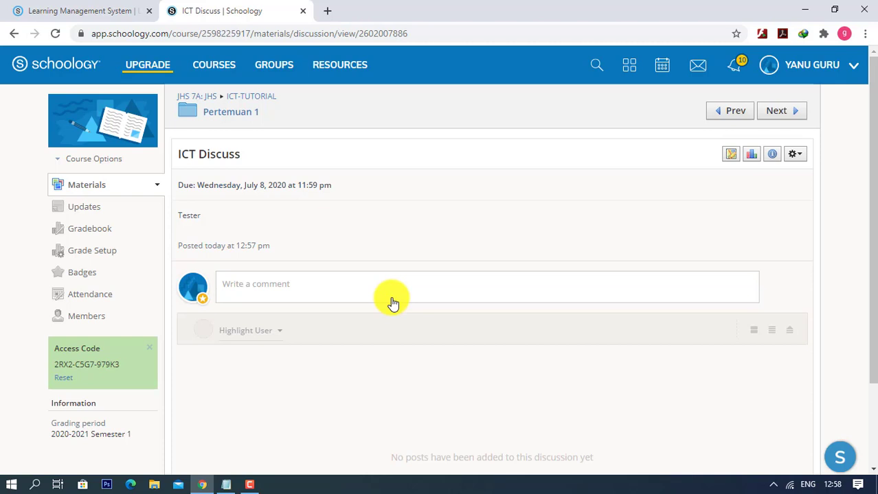
{"action": "left_click", "coordinate": [241, 101]}
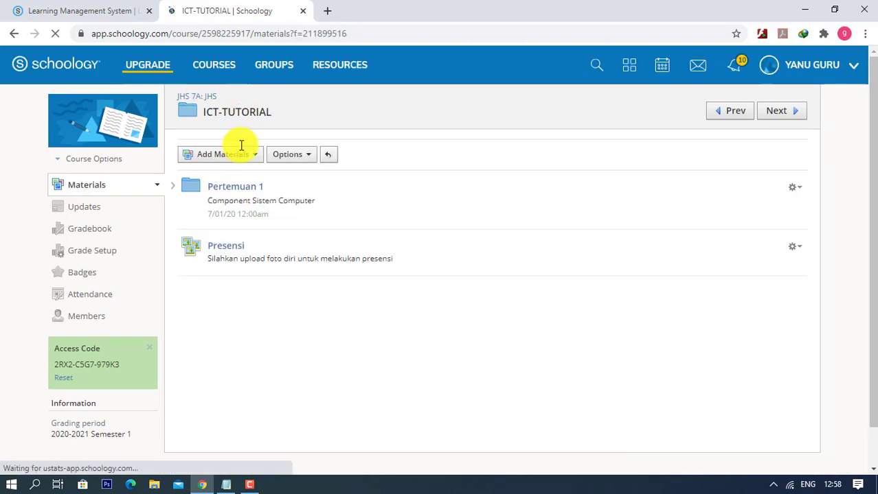
{"action": "left_click", "coordinate": [232, 154]}
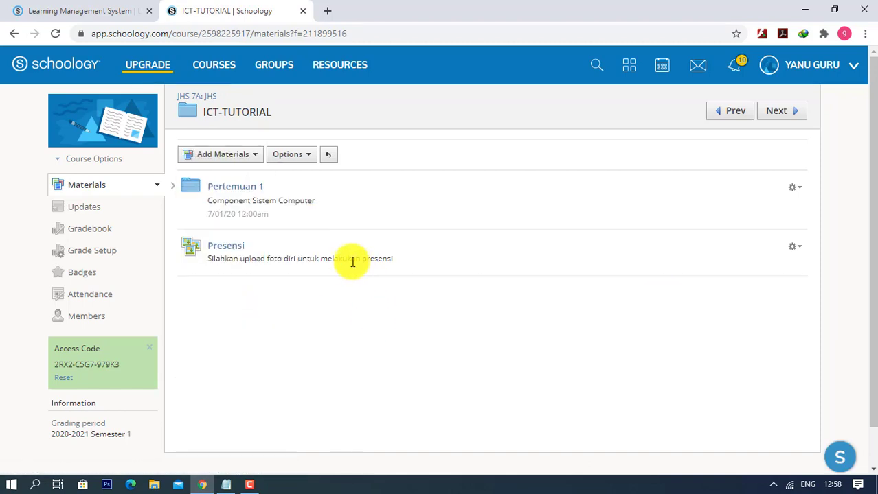
{"action": "left_click", "coordinate": [255, 158]}
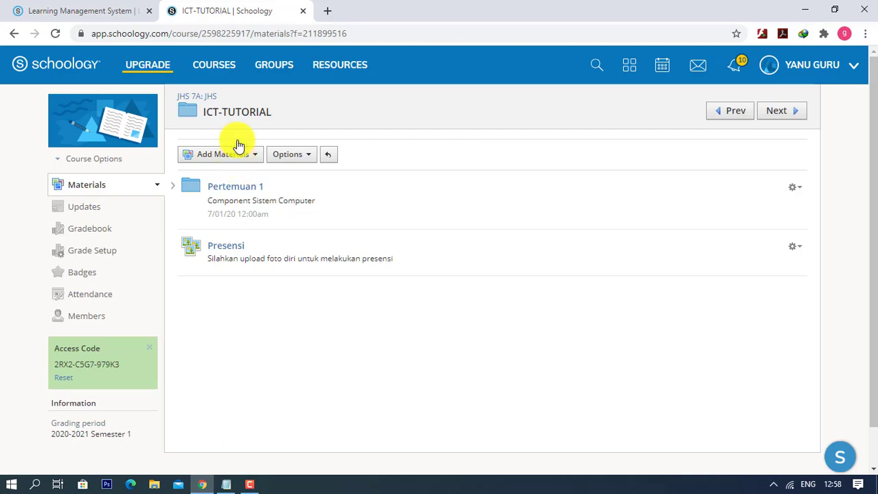
{"action": "left_click", "coordinate": [215, 68]}
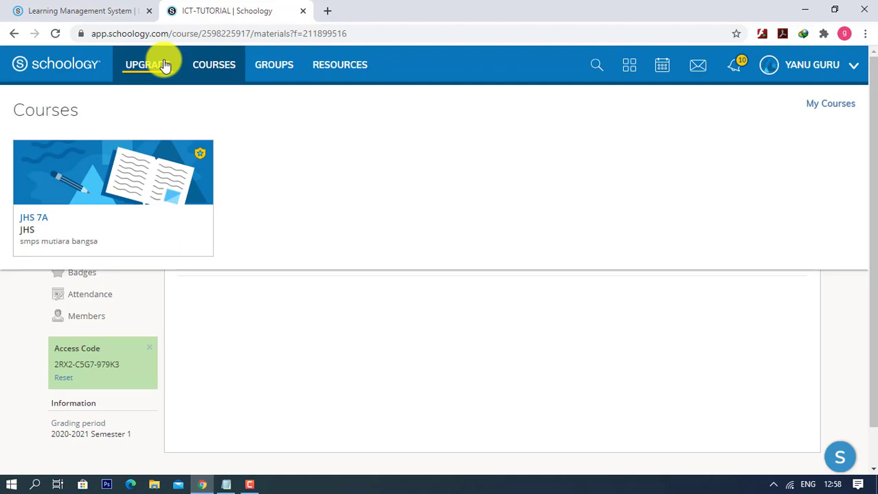
{"action": "left_click", "coordinate": [462, 59]}
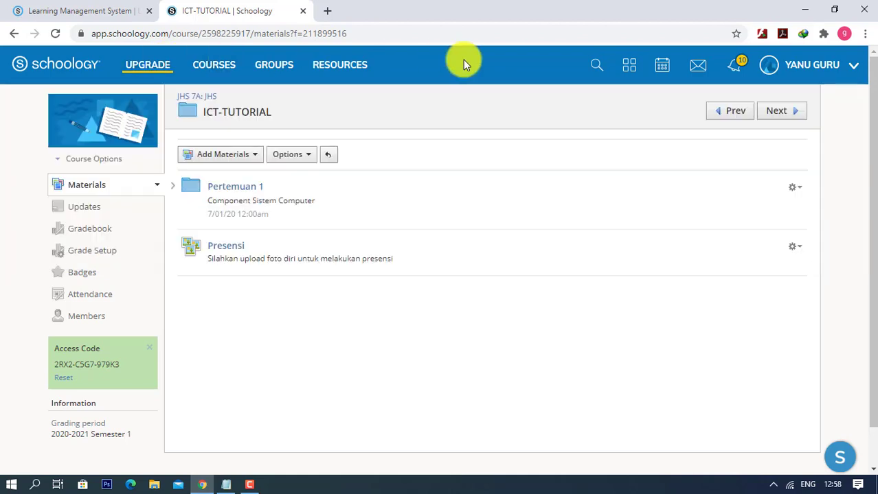